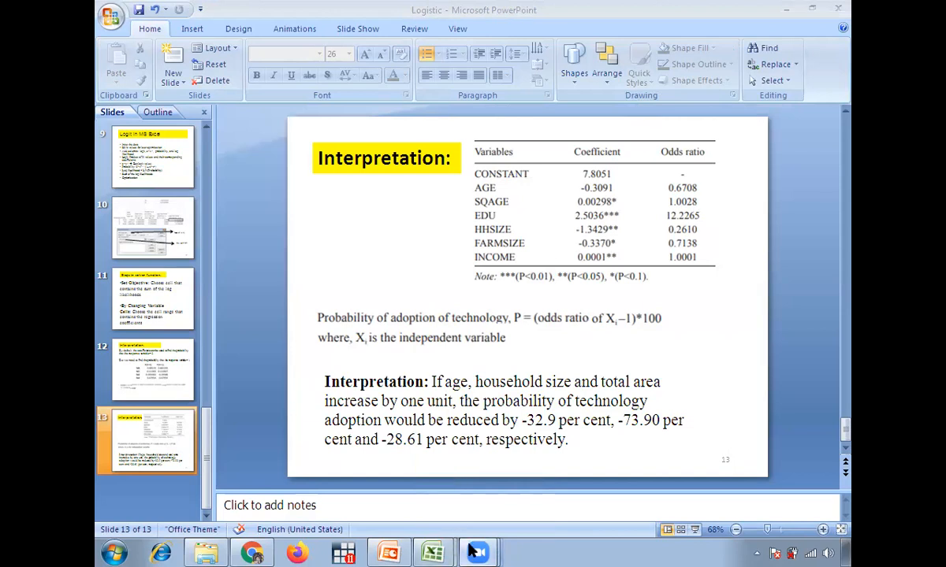
pyautogui.moveTo(473, 550)
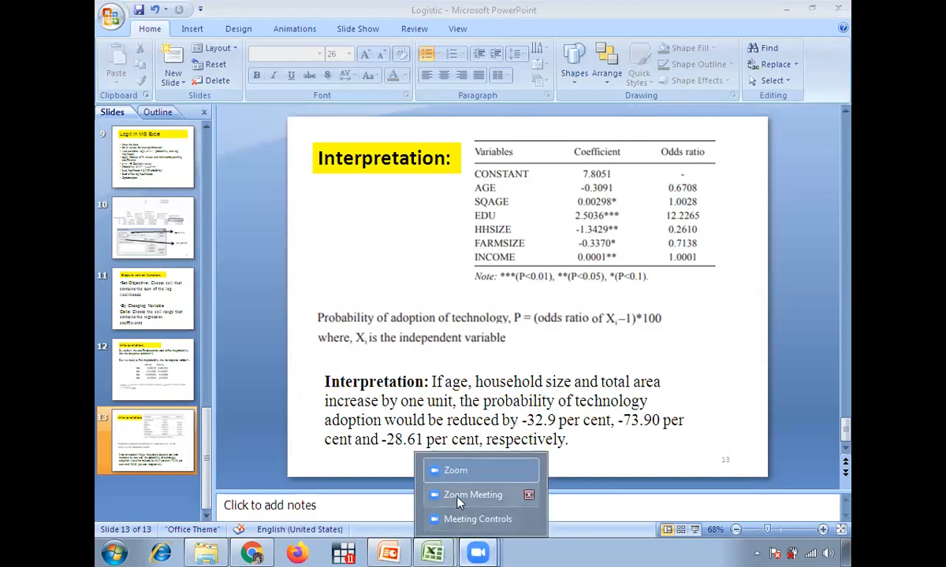
pyautogui.click(457, 497)
pyautogui.moveTo(473, 548)
pyautogui.click(485, 520)
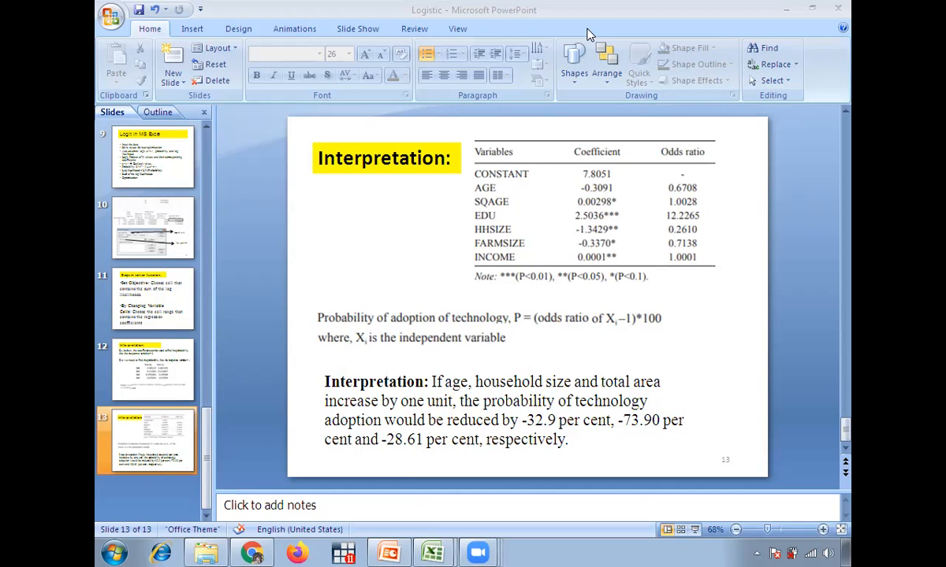
# - Switch to Excel and bring up the Book1 workbook with the adoption data on Sheet5
pyautogui.moveTo(432, 549)
pyautogui.click(404, 502)
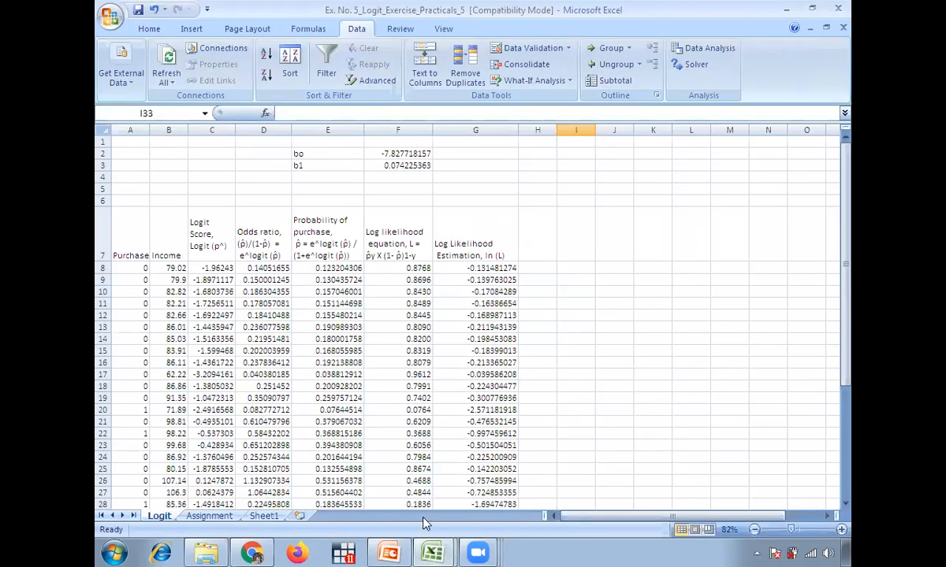
pyautogui.moveTo(432, 551)
pyautogui.click(347, 516)
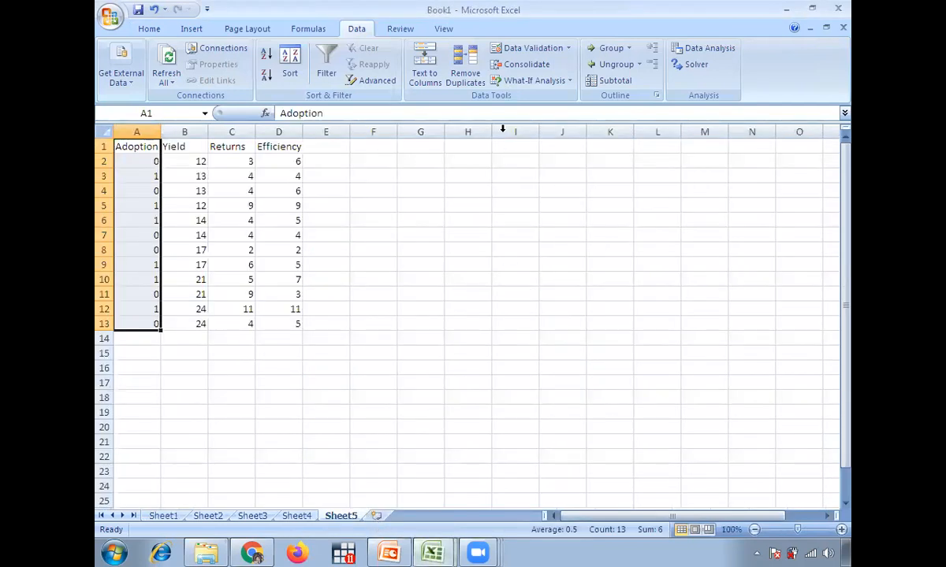
pyautogui.click(381, 215)
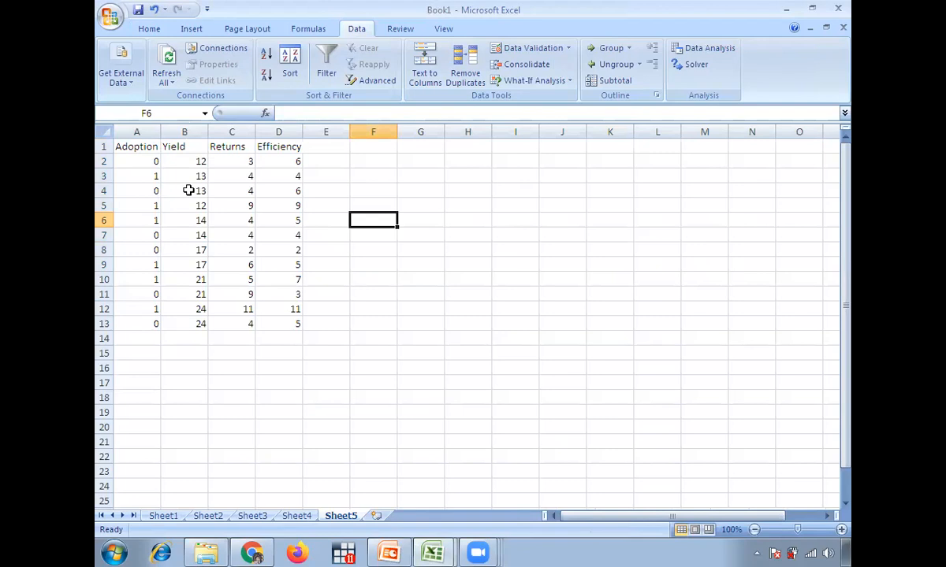
# - Examine the Adoption, Yield, Returns and Efficiency columns one after another, enlarging the sheet for readability
pyautogui.moveTo(151, 149); pyautogui.dragTo(143, 321)
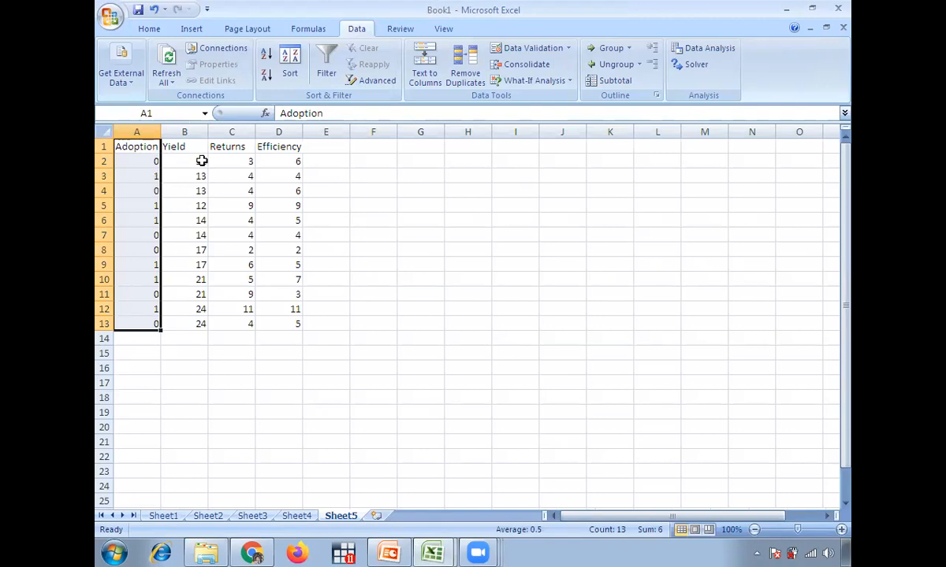
pyautogui.moveTo(200, 146); pyautogui.dragTo(196, 324)
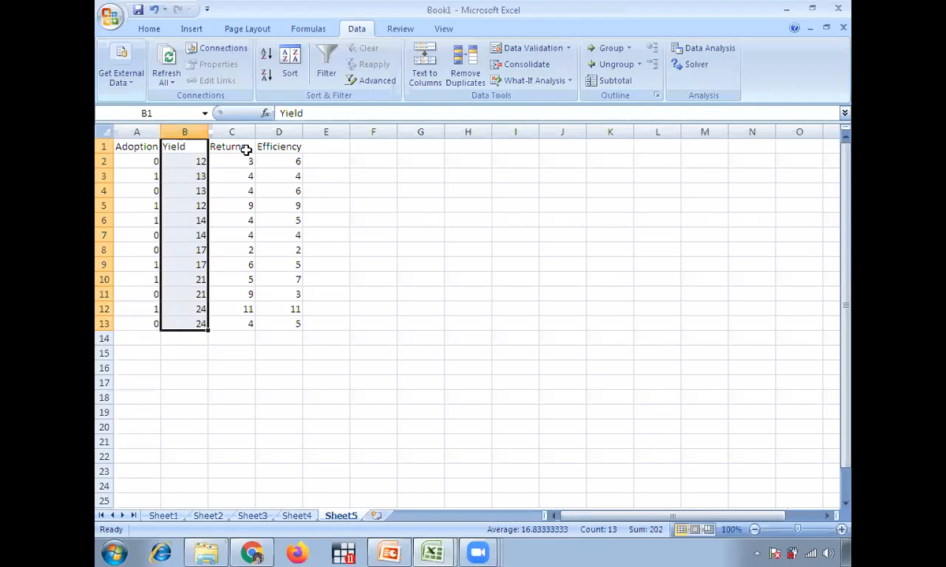
pyautogui.moveTo(245, 150); pyautogui.dragTo(240, 292)
pyautogui.moveTo(274, 146); pyautogui.dragTo(342, 334)
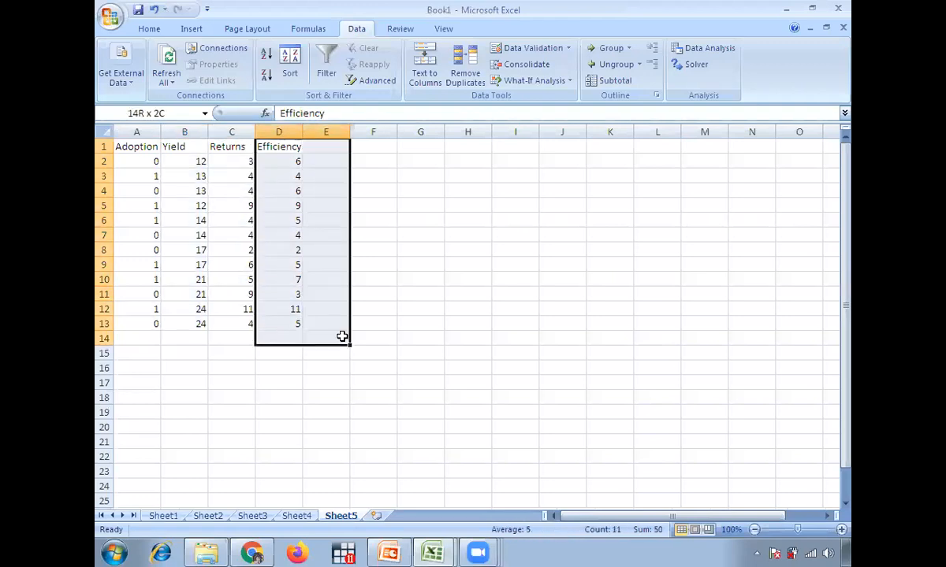
pyautogui.click(342, 336)
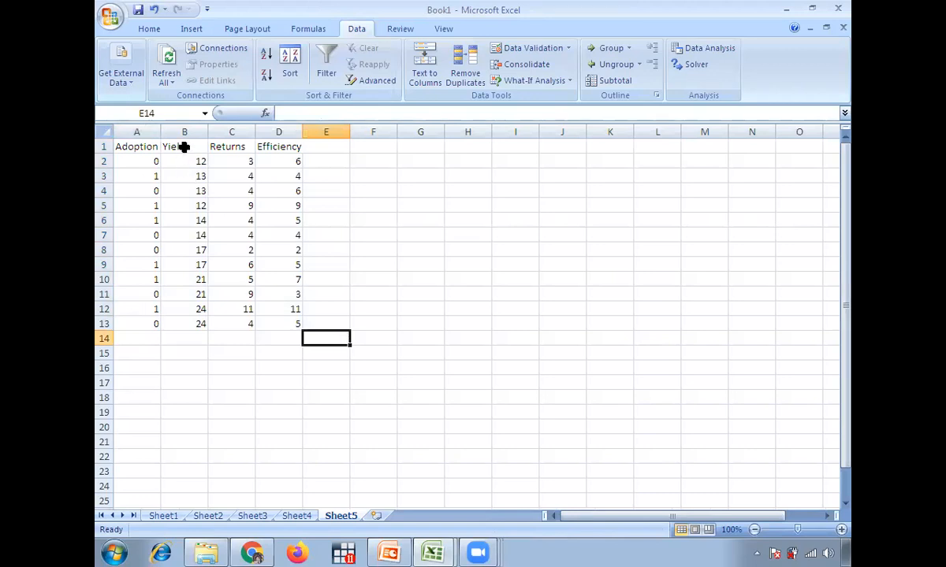
pyautogui.moveTo(797, 529); pyautogui.dragTo(806, 531)
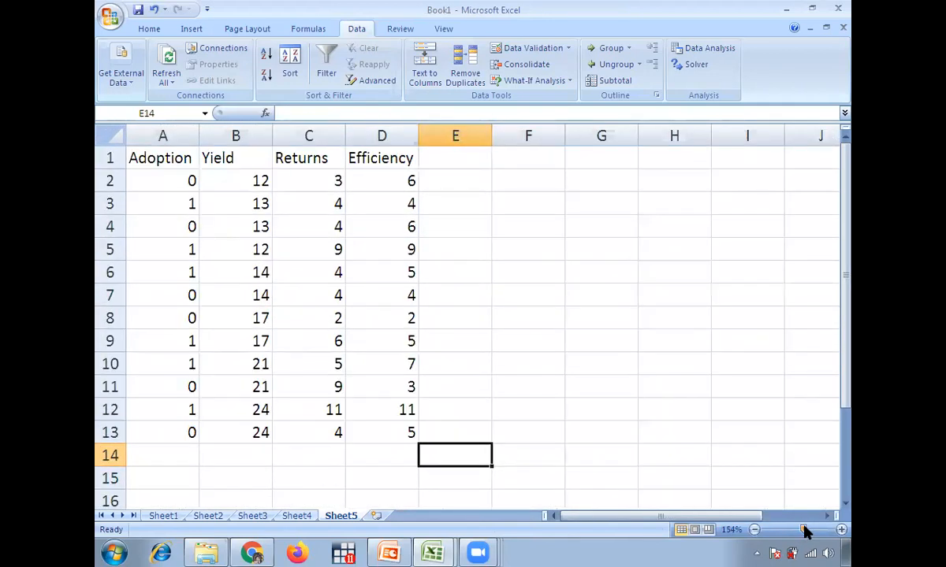
pyautogui.click(511, 164)
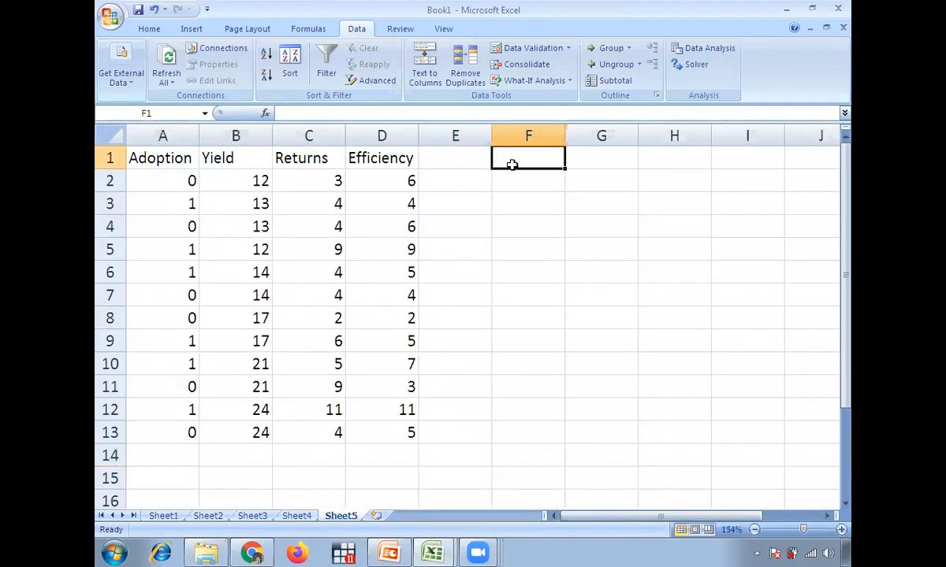
pyautogui.write('Logit')
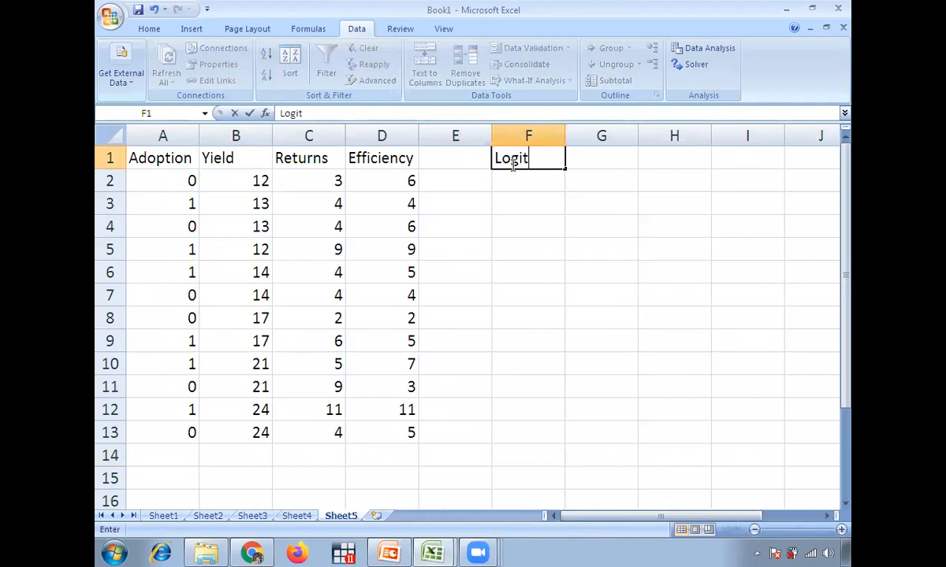
pyautogui.click(565, 246)
pyautogui.click(526, 186)
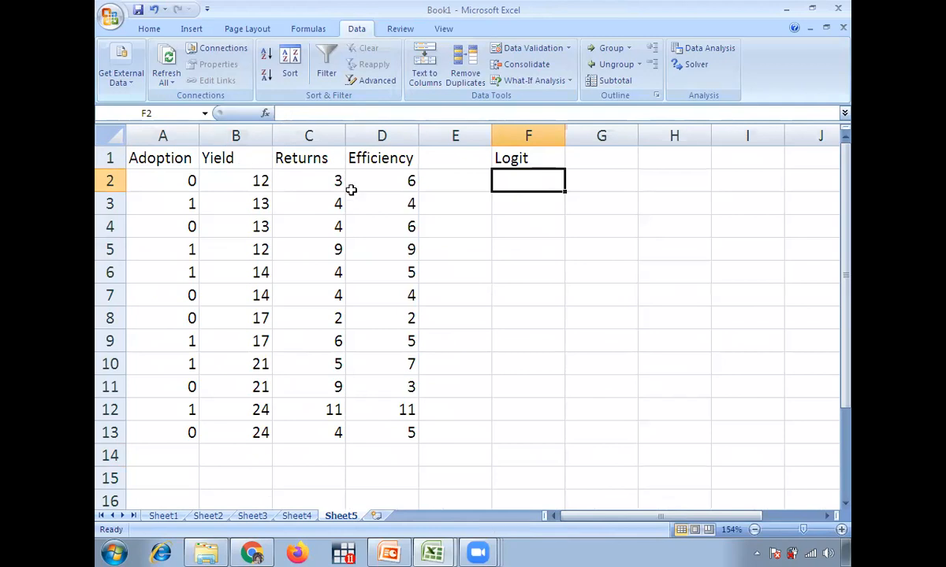
pyautogui.click(508, 158)
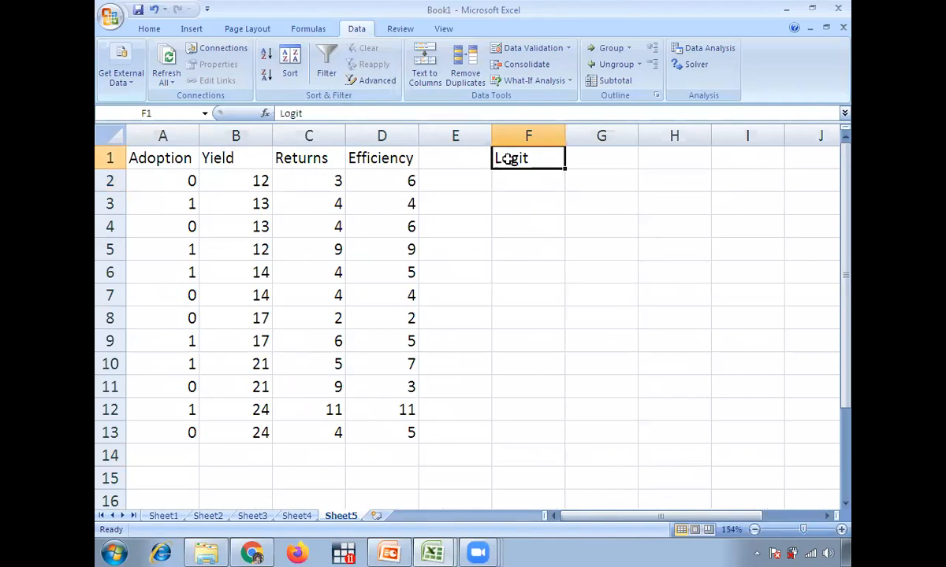
pyautogui.press('Delete')
# - Enter the coefficient labels b0, b1, b2 and b3 in cells E1 to E4
pyautogui.click(469, 161)
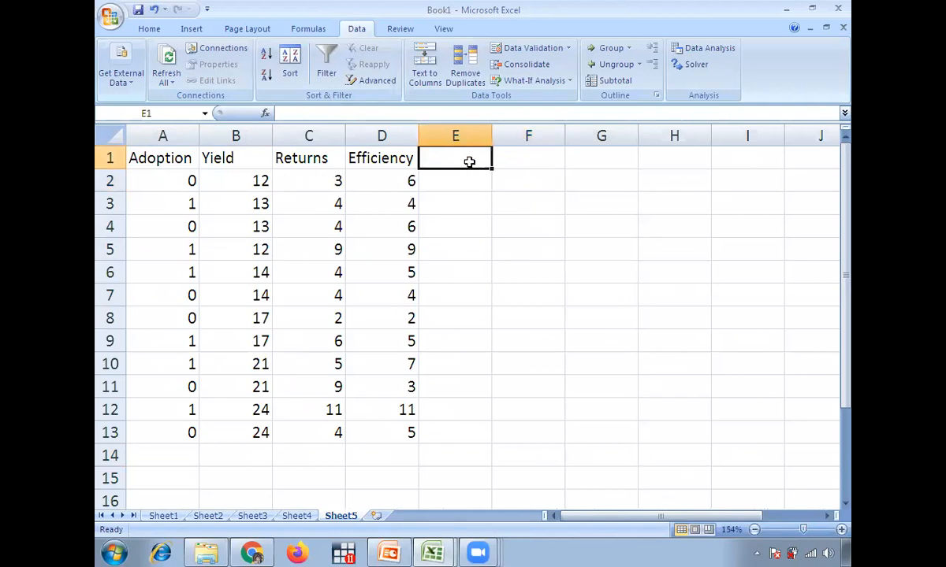
pyautogui.write('b0')
pyautogui.press('Return')
pyautogui.write('bv1')
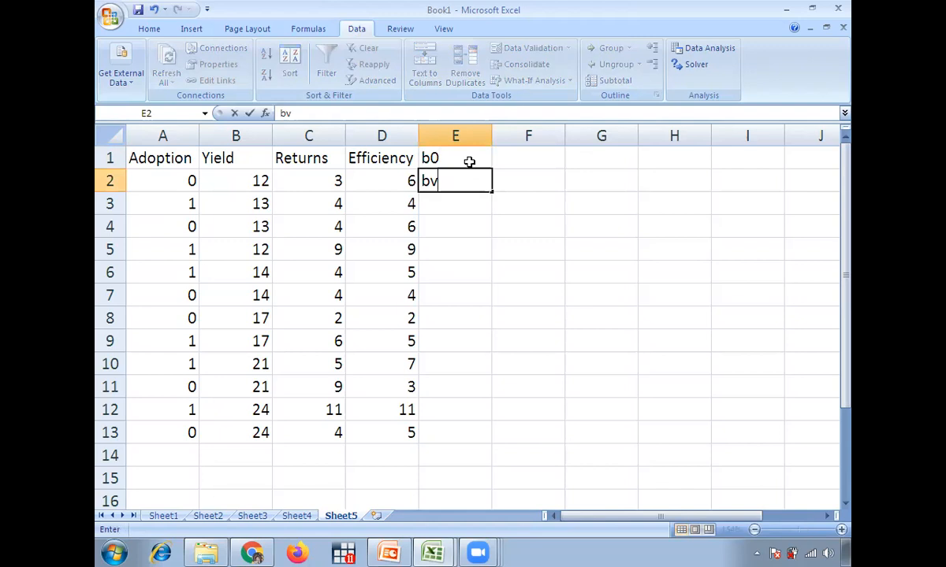
pyautogui.press('BackSpace')
pyautogui.press('BackSpace')
pyautogui.write('1')
pyautogui.press('Return')
pyautogui.write('b2')
pyautogui.press('Return')
pyautogui.write('b3')
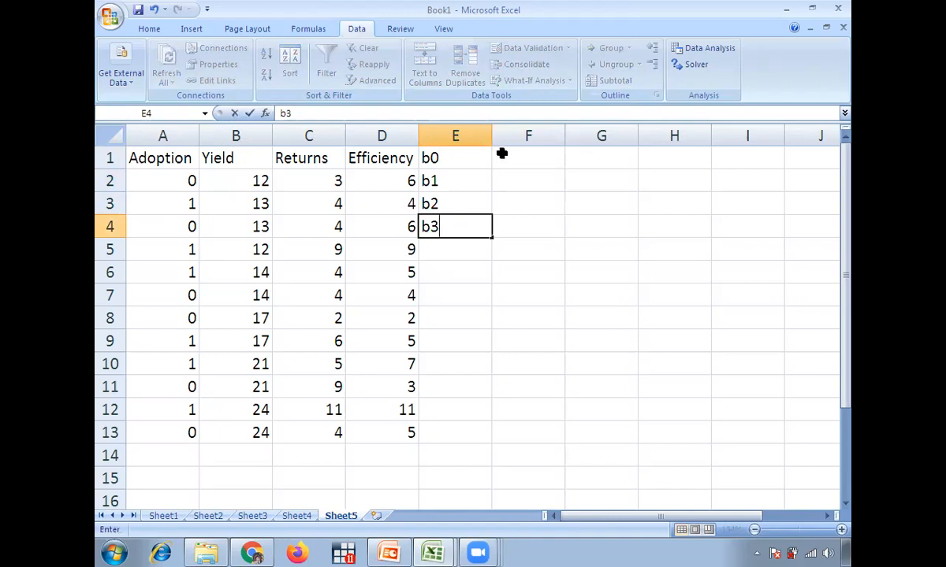
# - Enter 0.001 as the starting value for each coefficient in cells F1 to F4
pyautogui.click(500, 154)
pyautogui.write('0.001')
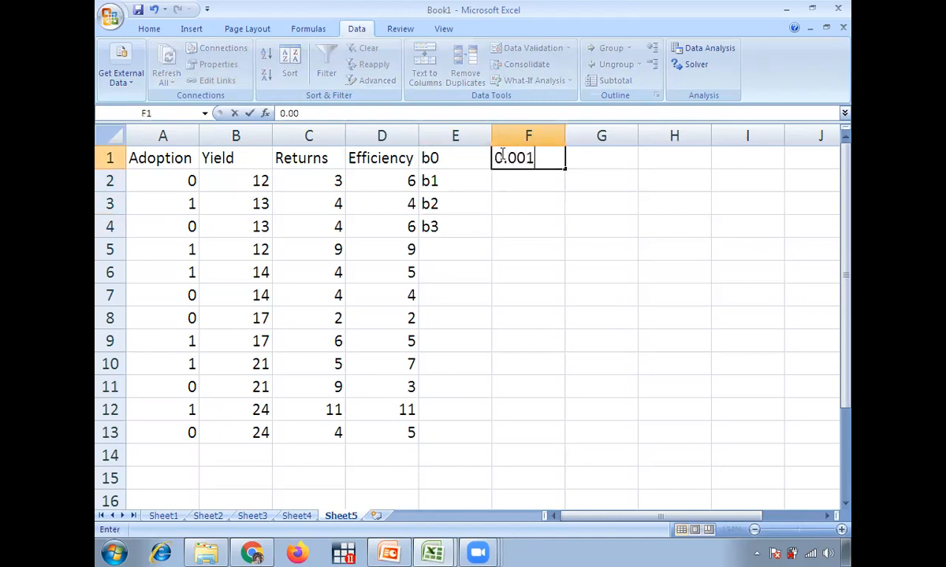
pyautogui.press('Return')
pyautogui.write('0.001')
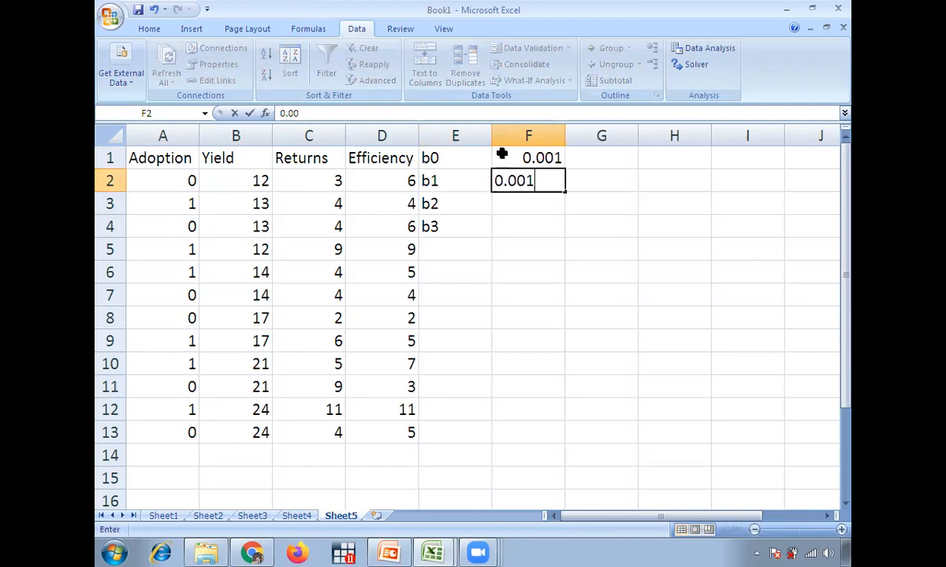
pyautogui.press('Return')
pyautogui.write('0.001')
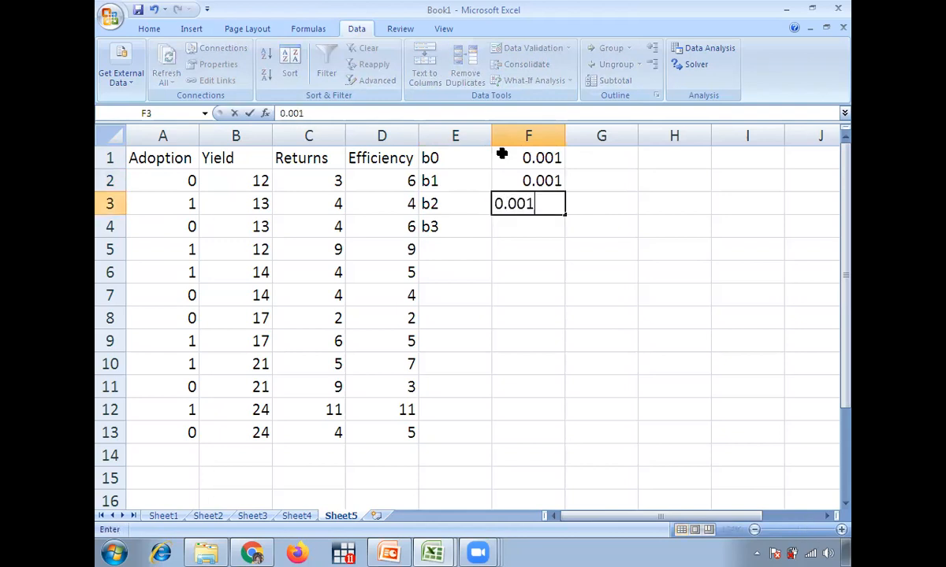
pyautogui.press('Return')
pyautogui.write('0.')
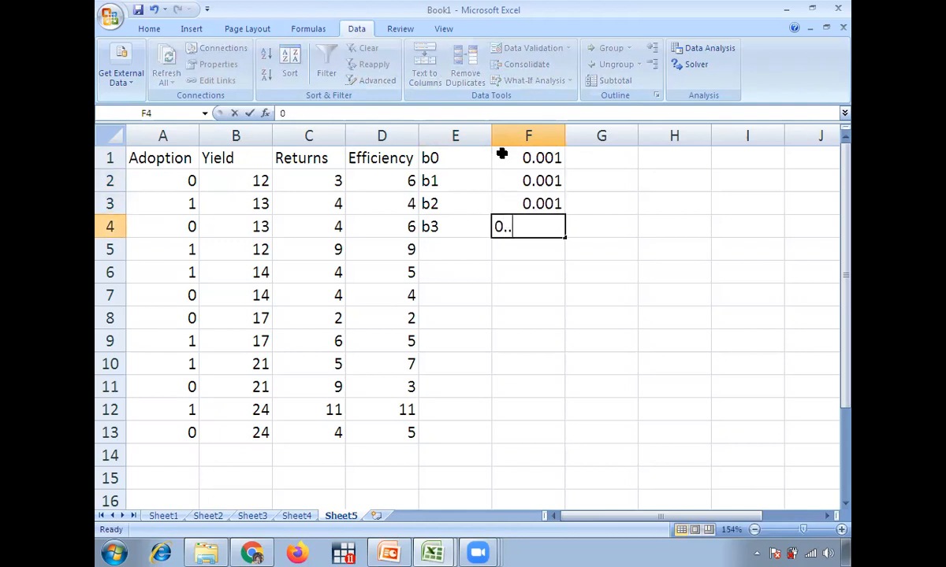
pyautogui.write('001')
pyautogui.click(602, 295)
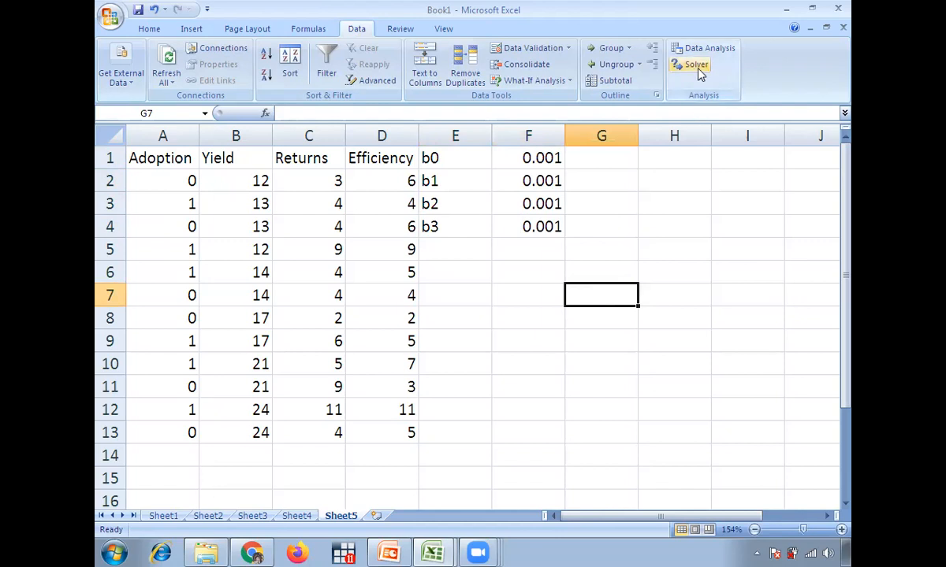
# - Look in the Excel Options for where add-ins are managed, then close the dialog unchanged
pyautogui.click(112, 17)
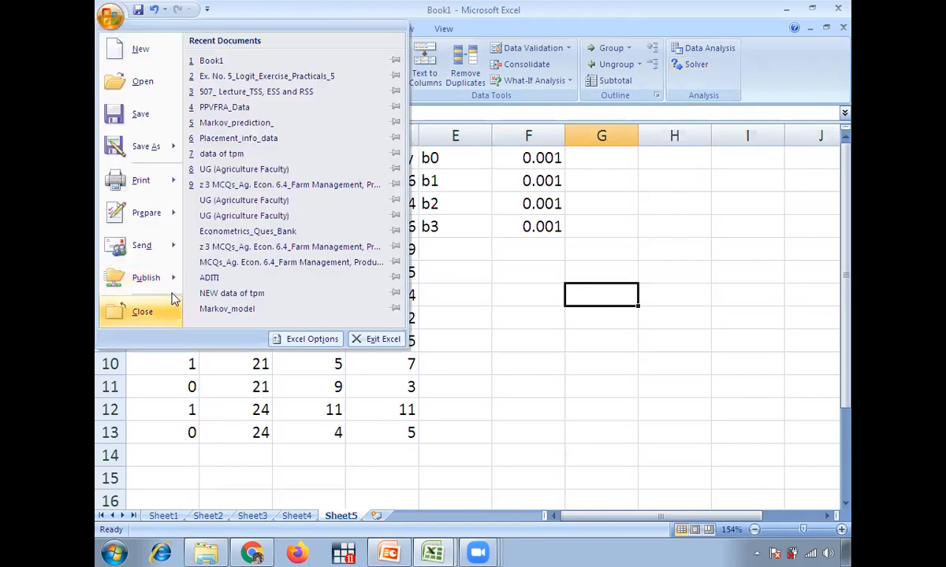
pyautogui.click(304, 339)
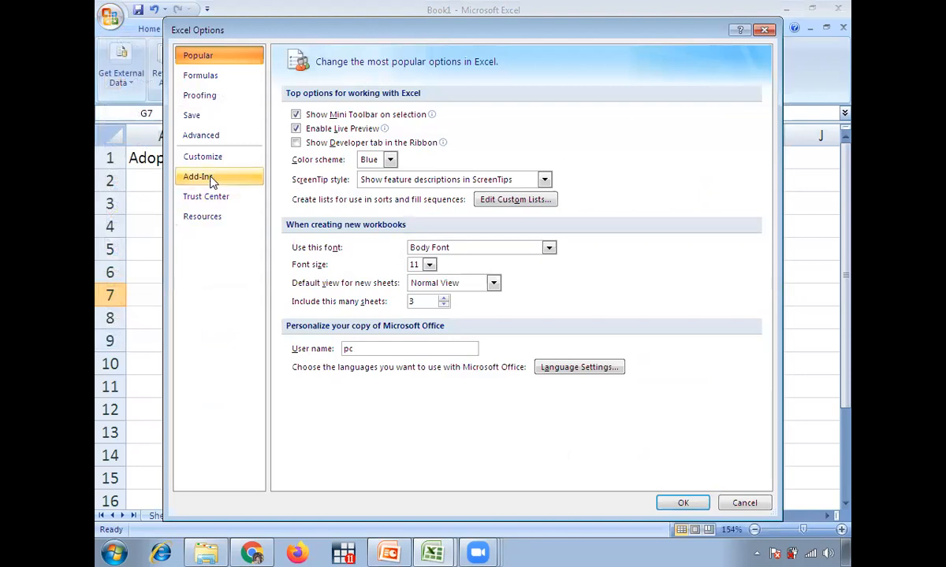
pyautogui.click(765, 30)
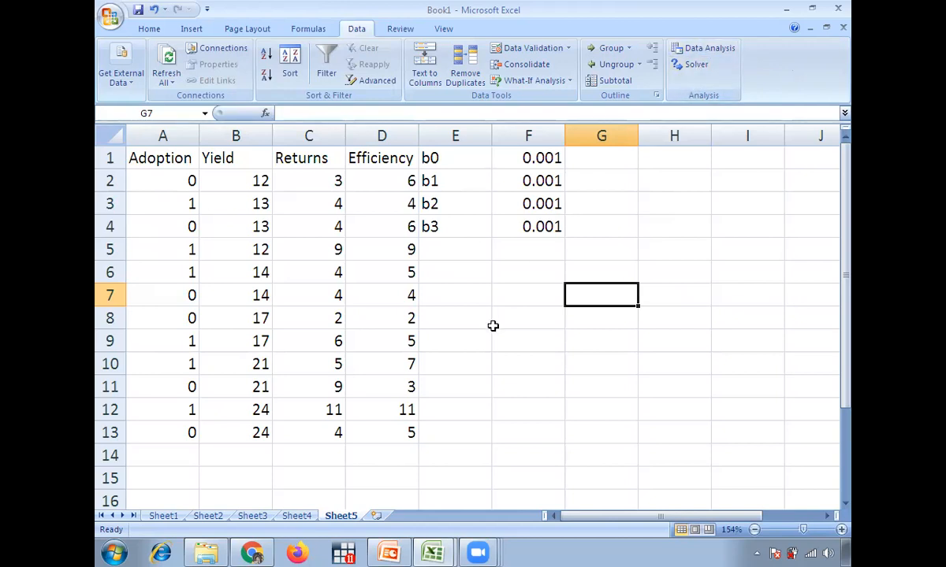
# - Highlight the coefficient labels and values in E1:F4 with a yellow fill
pyautogui.moveTo(443, 156); pyautogui.dragTo(539, 223)
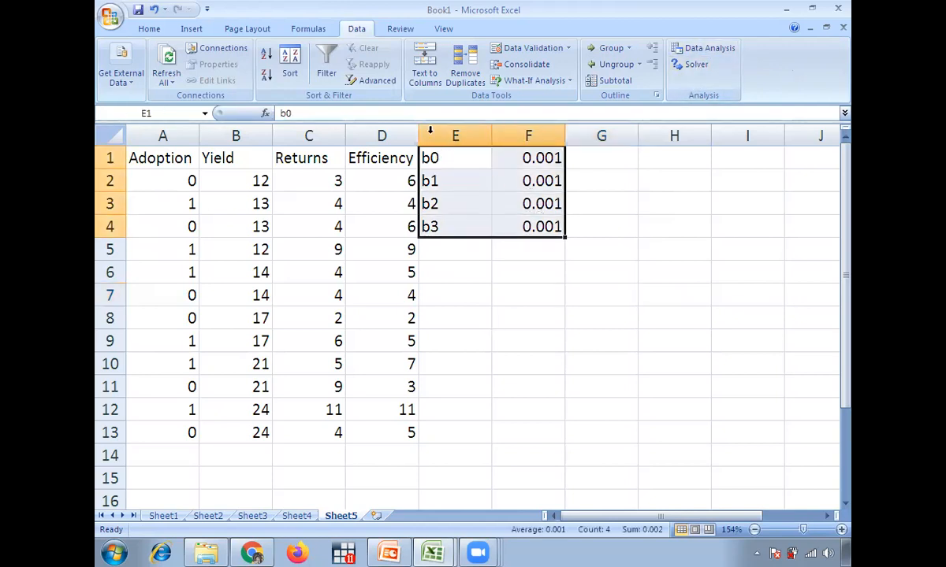
pyautogui.click(149, 28)
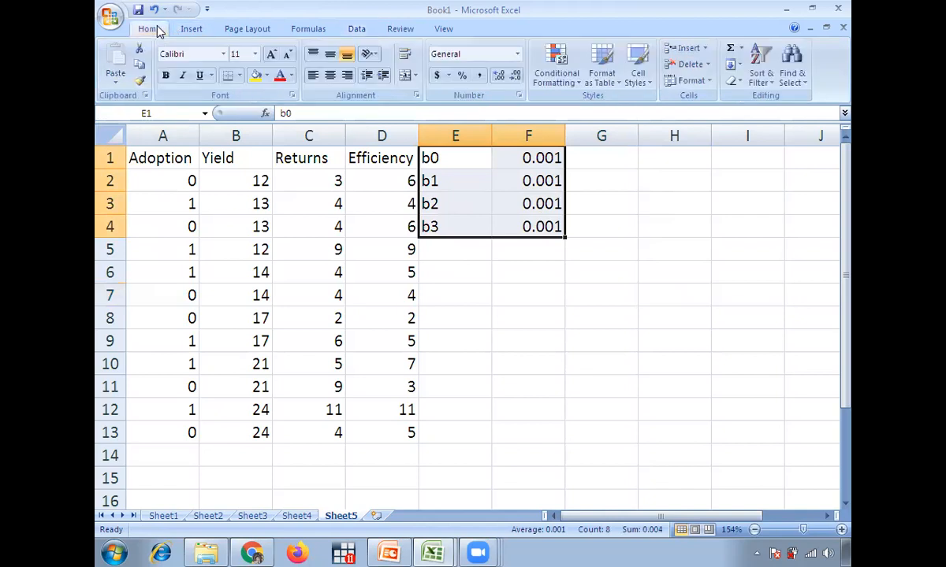
pyautogui.click(256, 76)
pyautogui.click(516, 277)
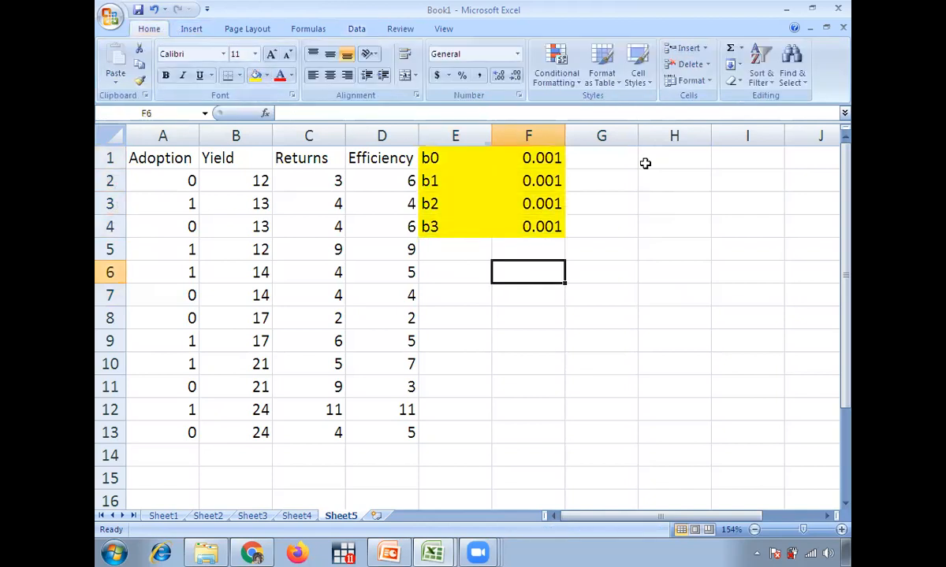
# - Enter the column heading Logit in cell G1
pyautogui.click(645, 162)
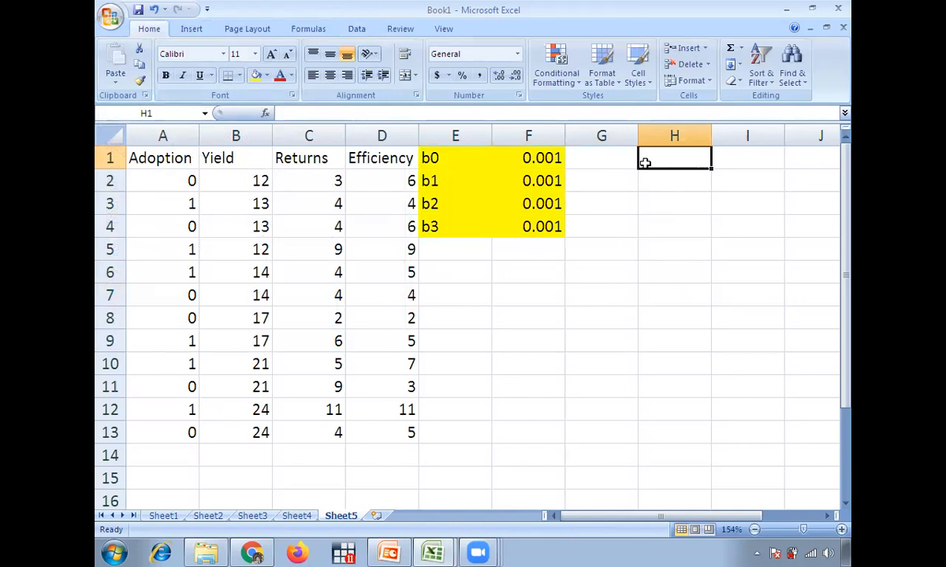
pyautogui.click(599, 152)
pyautogui.write('Logit')
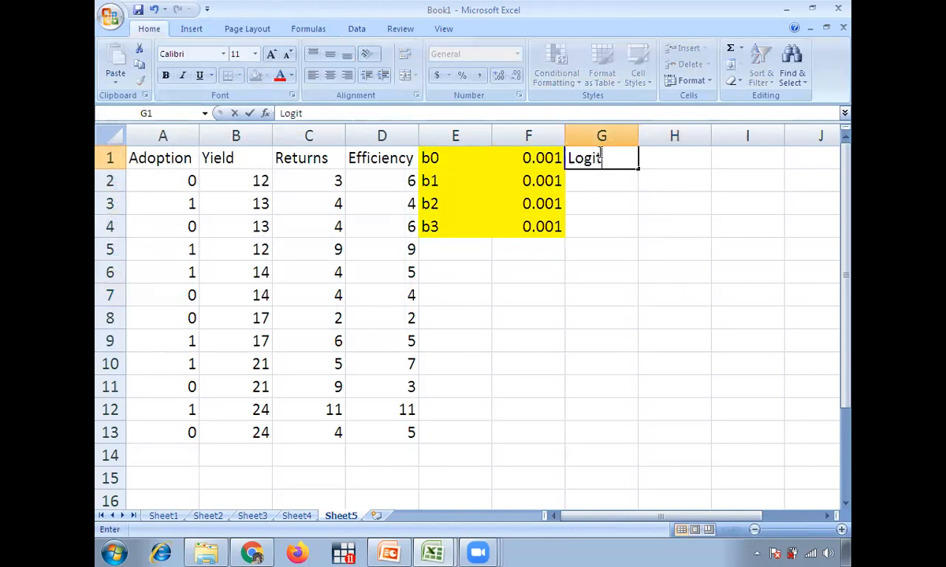
# - Enter the logit formula =F1+F2*B2+F3*C2+F4*D2 in cell G2 and fill it down to G13
pyautogui.click(602, 180)
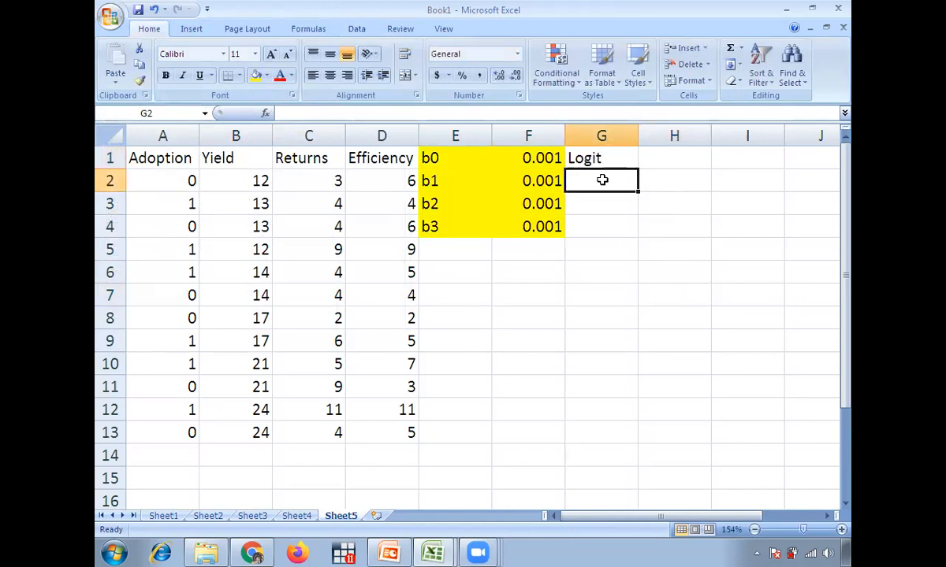
pyautogui.write('=')
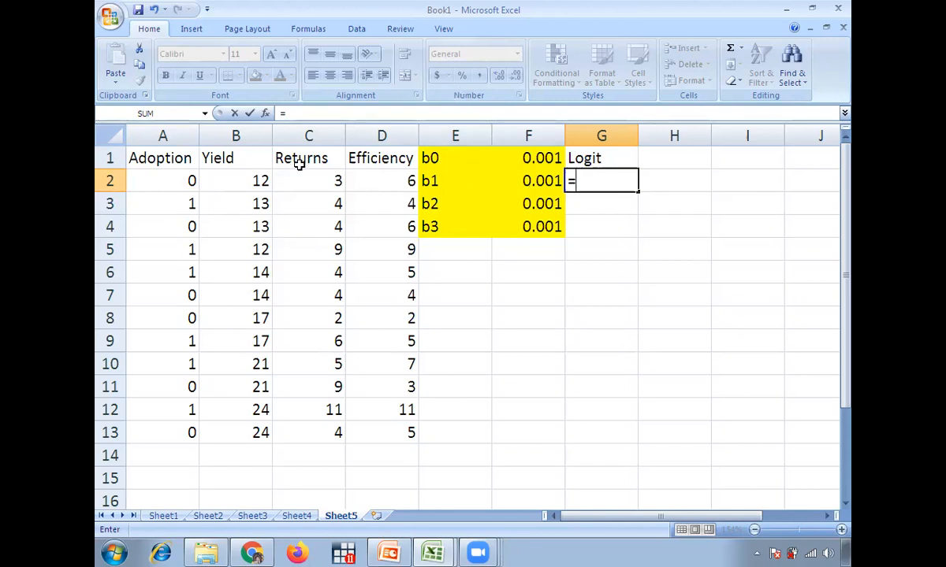
pyautogui.click(530, 157)
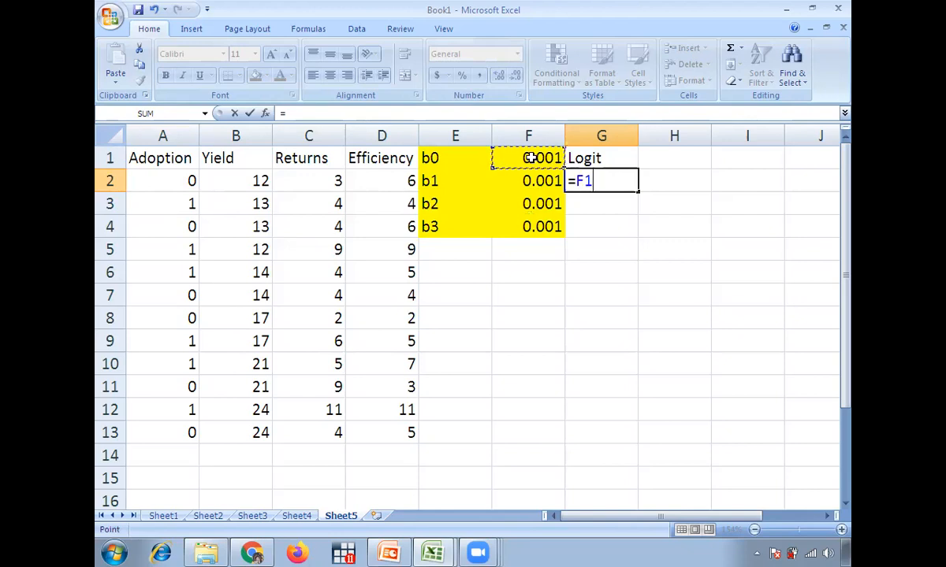
pyautogui.write('+')
pyautogui.click(534, 180)
pyautogui.write('*')
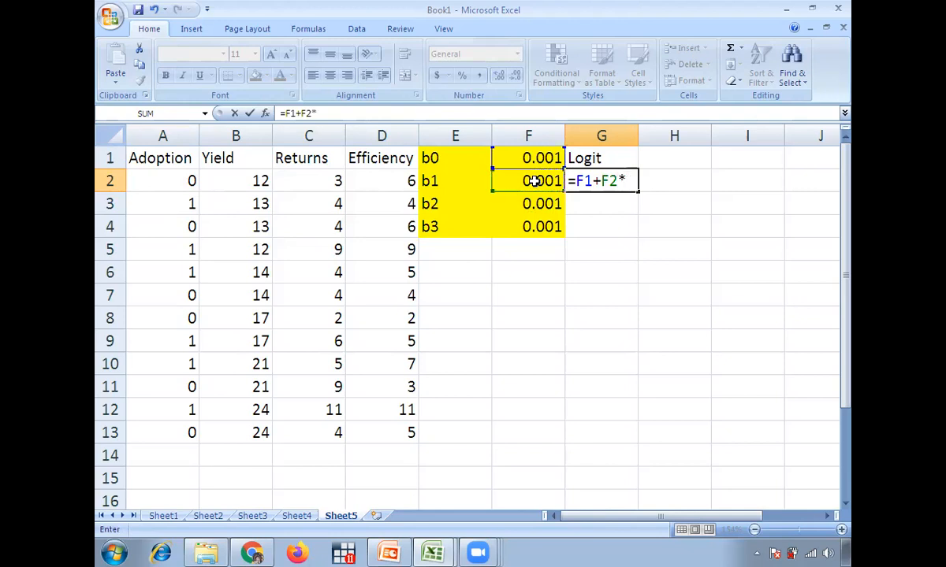
pyautogui.click(245, 180)
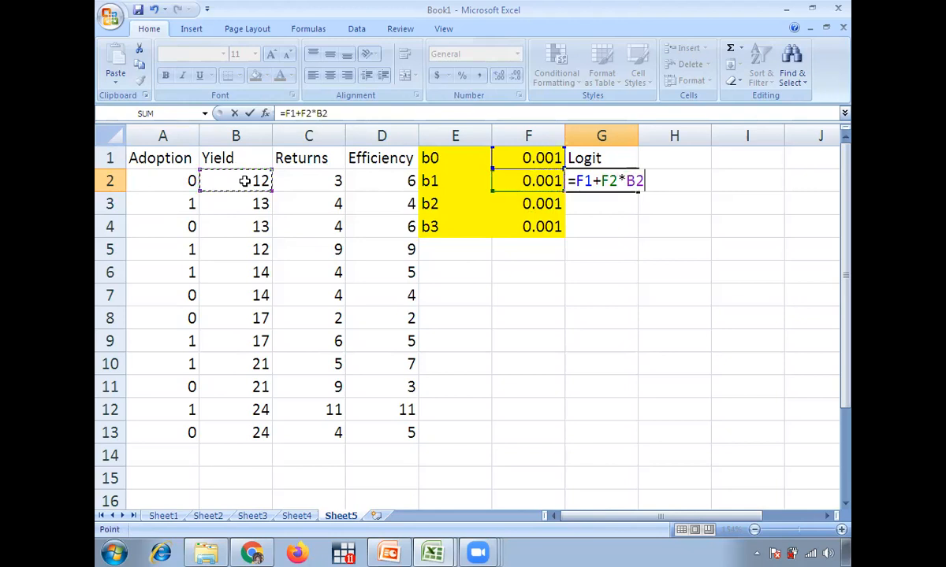
pyautogui.write('+')
pyautogui.click(516, 203)
pyautogui.write('*')
pyautogui.click(335, 178)
pyautogui.write('+')
pyautogui.click(508, 233)
pyautogui.write('*')
pyautogui.click(402, 180)
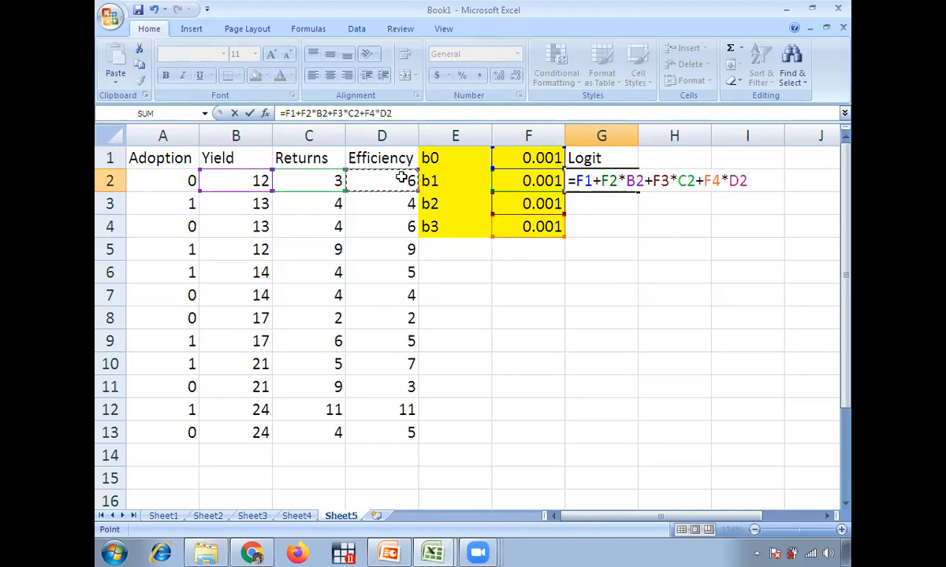
pyautogui.press('Return')
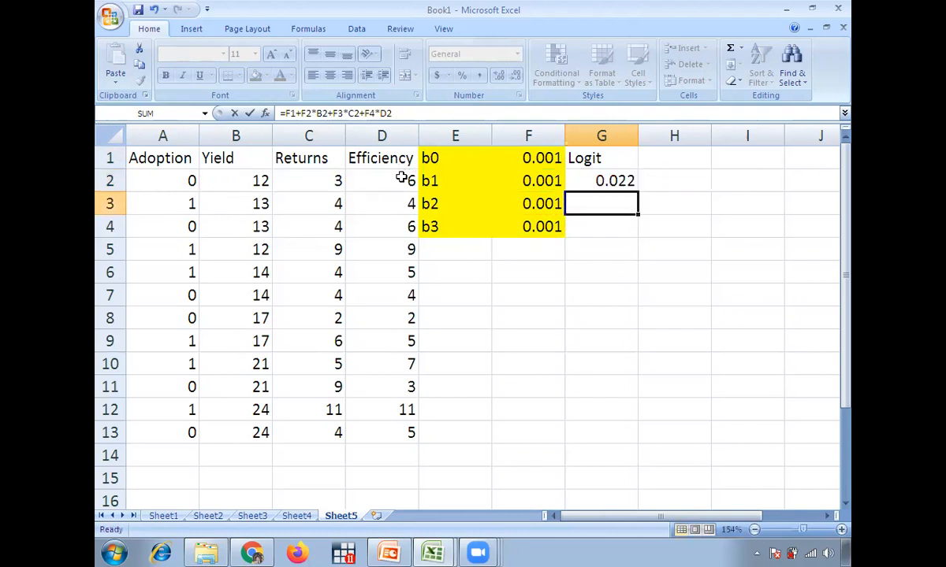
pyautogui.click(621, 175)
pyautogui.moveTo(639, 192); pyautogui.dragTo(623, 435)
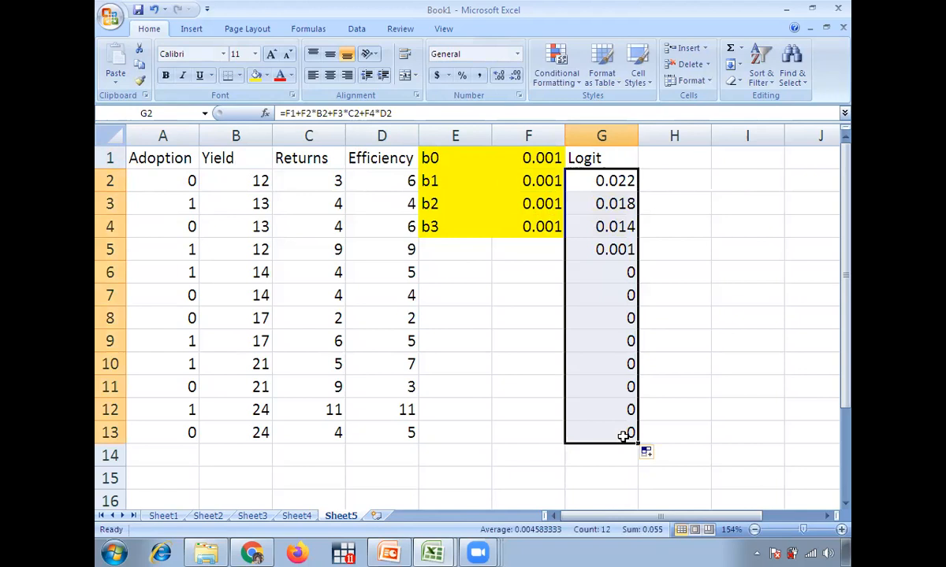
# - Make the coefficient references in G2 absolute, giving =$F$1+$F$2*B2+$F$3*C2+$F$4*D2, and refill the formula down to G13
pyautogui.click(623, 185)
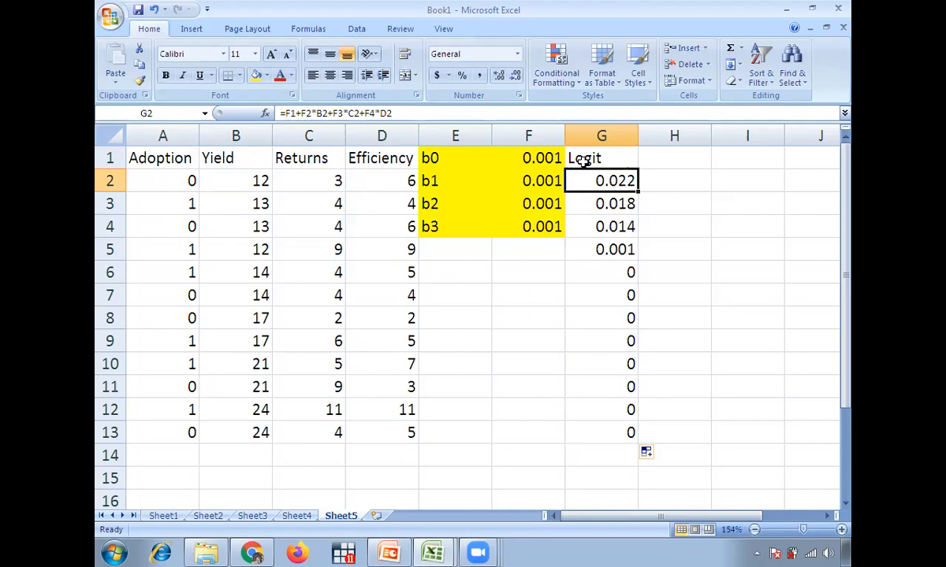
pyautogui.click(287, 113)
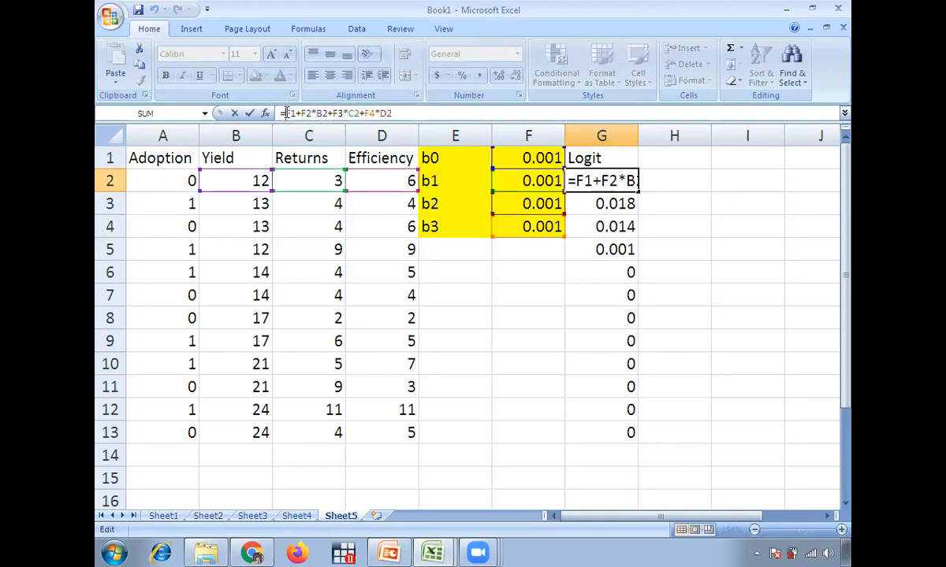
pyautogui.press('F4')
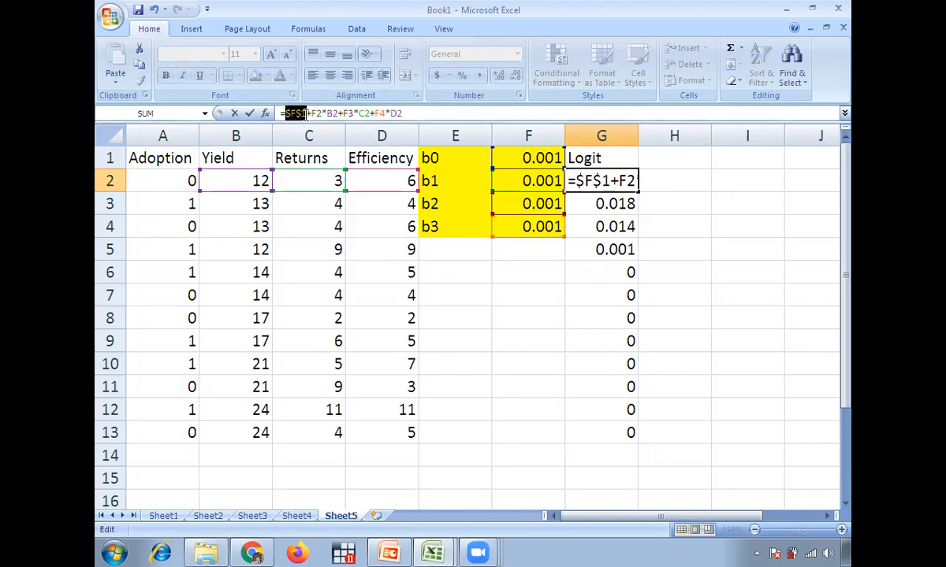
pyautogui.click(313, 113)
pyautogui.press('F4')
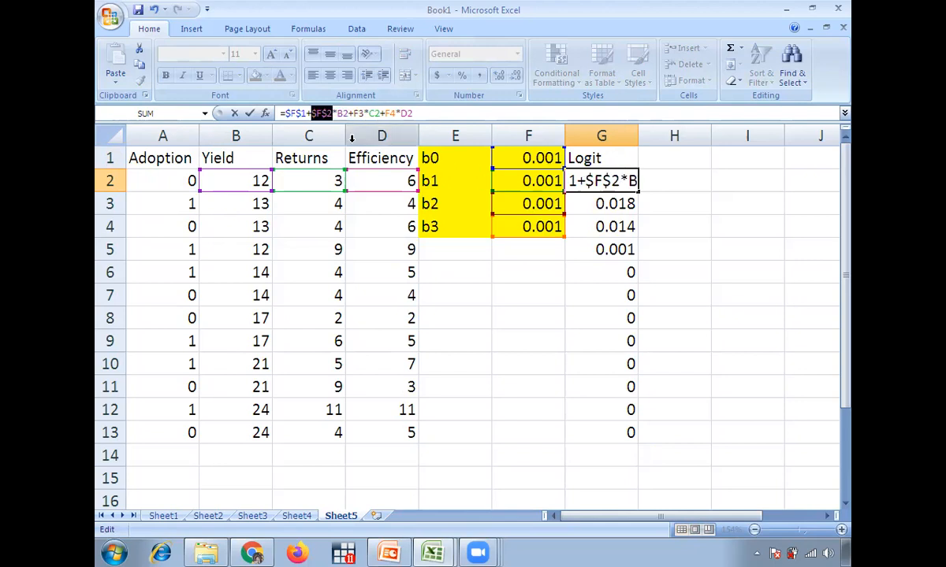
pyautogui.doubleClick(358, 113)
pyautogui.press('F4')
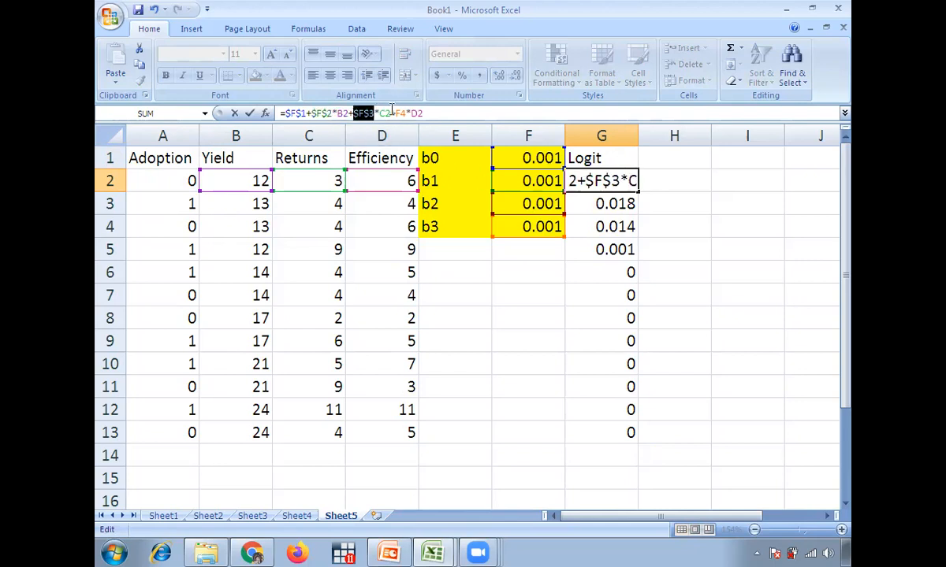
pyautogui.doubleClick(399, 113)
pyautogui.press('F4')
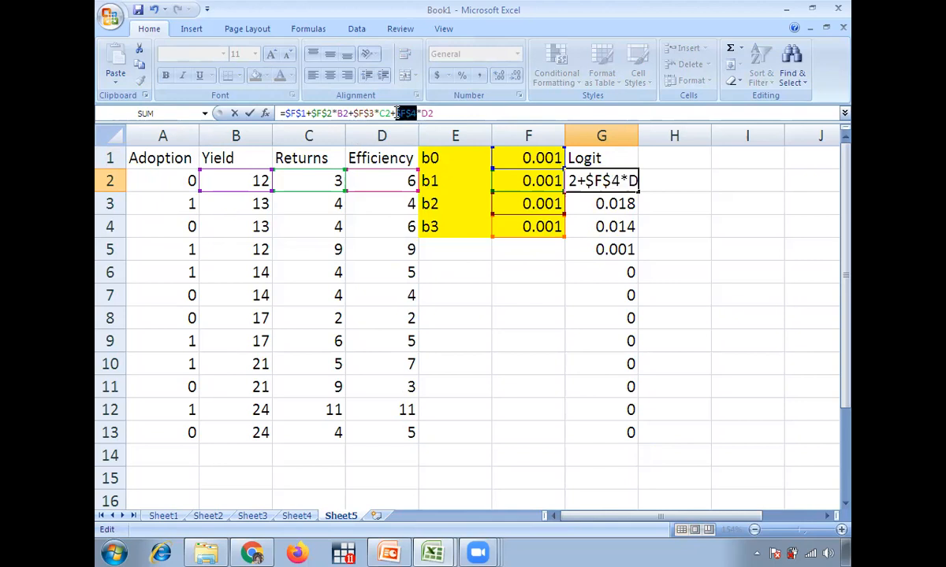
pyautogui.click(454, 110)
pyautogui.press('Return')
pyautogui.click(622, 179)
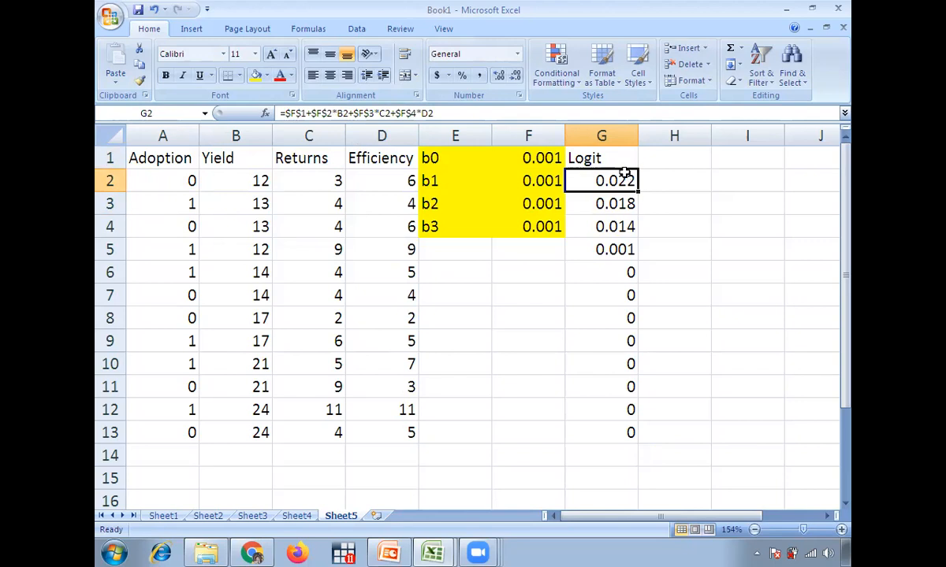
pyautogui.doubleClick(640, 190)
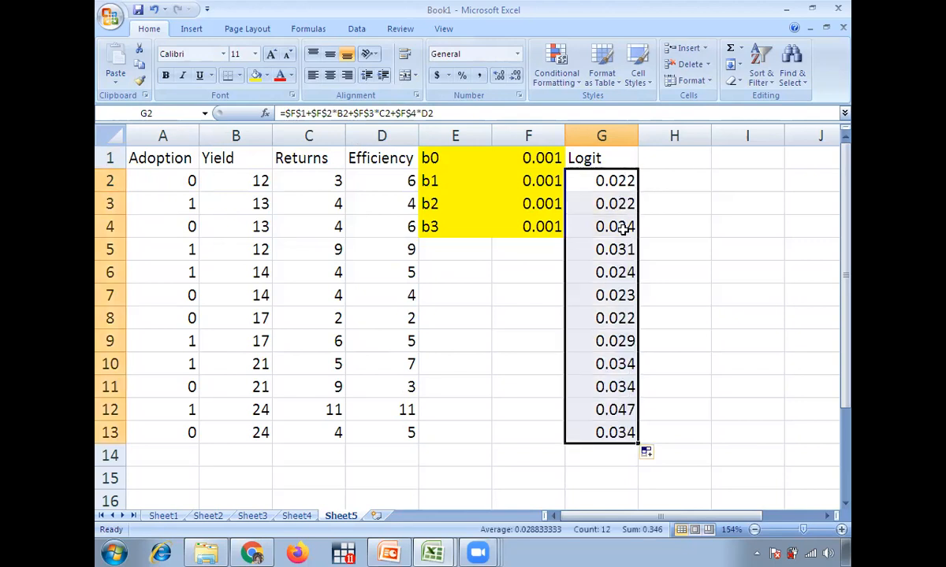
# - Enter the column heading E^logit in cell H1
pyautogui.click(663, 156)
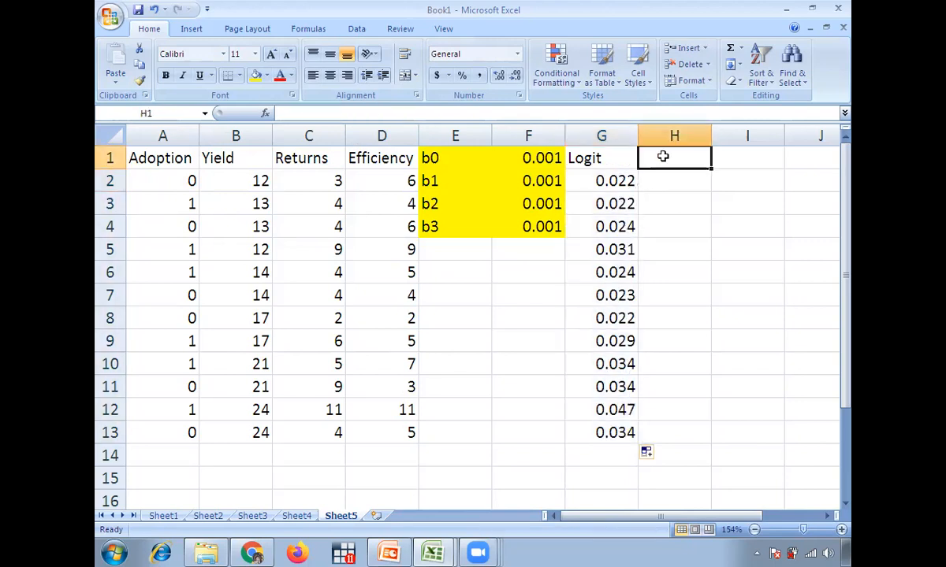
pyautogui.write('E')
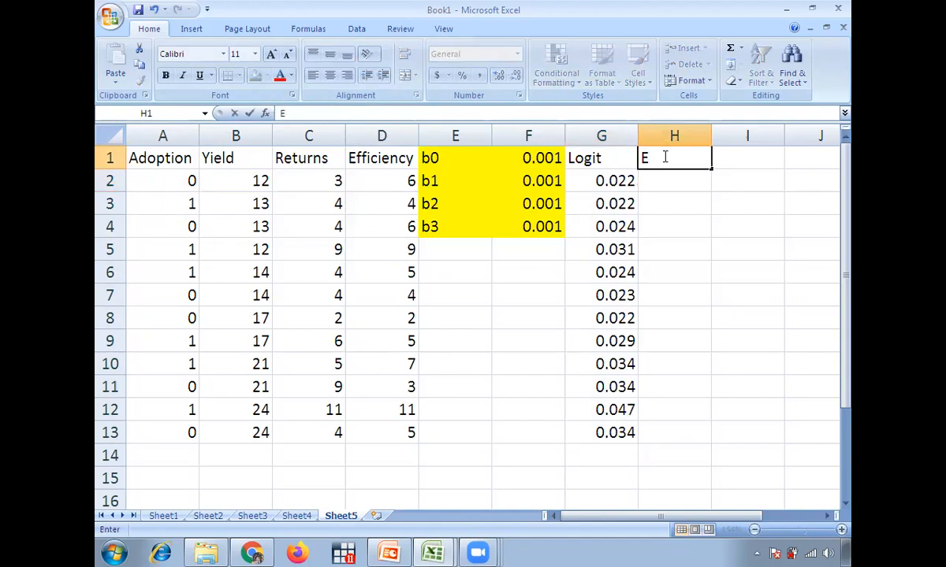
pyautogui.write('^logit')
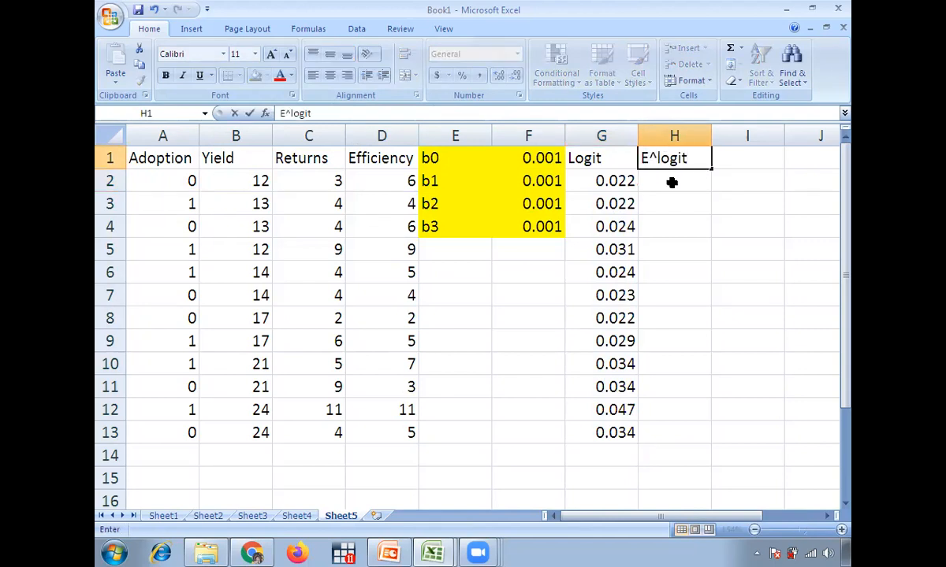
# - Calculate the exponential of the logit with =EXP(G2) in cell H2 and fill it down to H13
pyautogui.click(669, 181)
pyautogui.write('=exp')
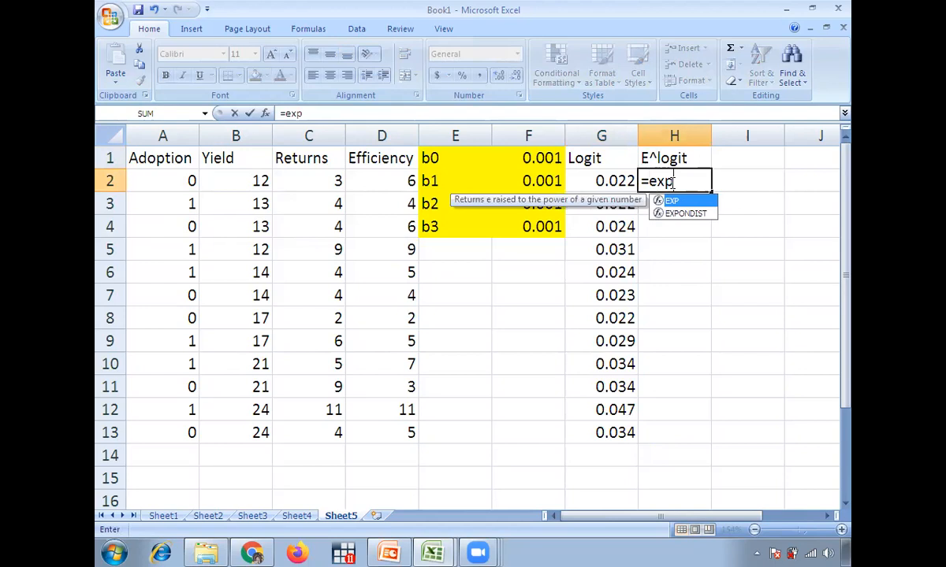
pyautogui.press('Tab')
pyautogui.click(628, 182)
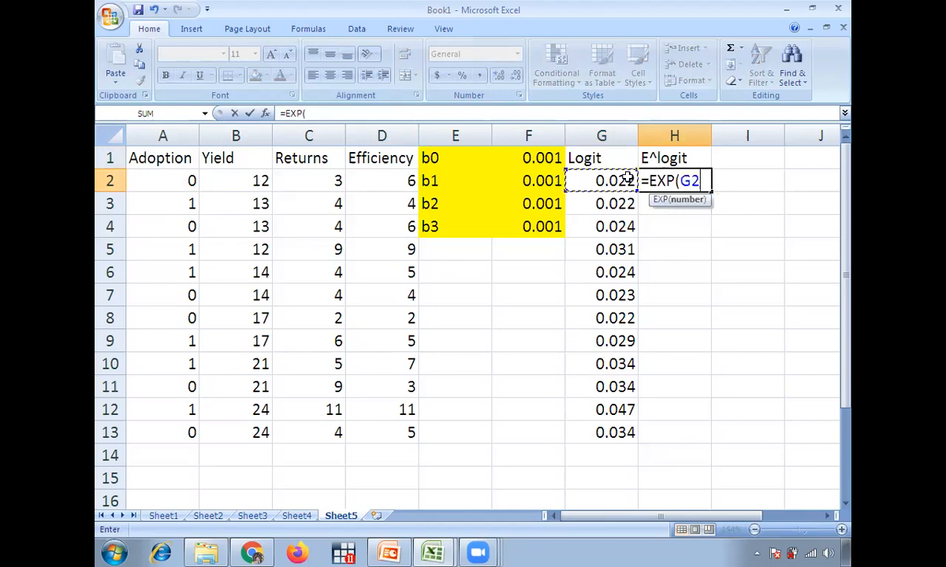
pyautogui.press('Return')
pyautogui.click(666, 180)
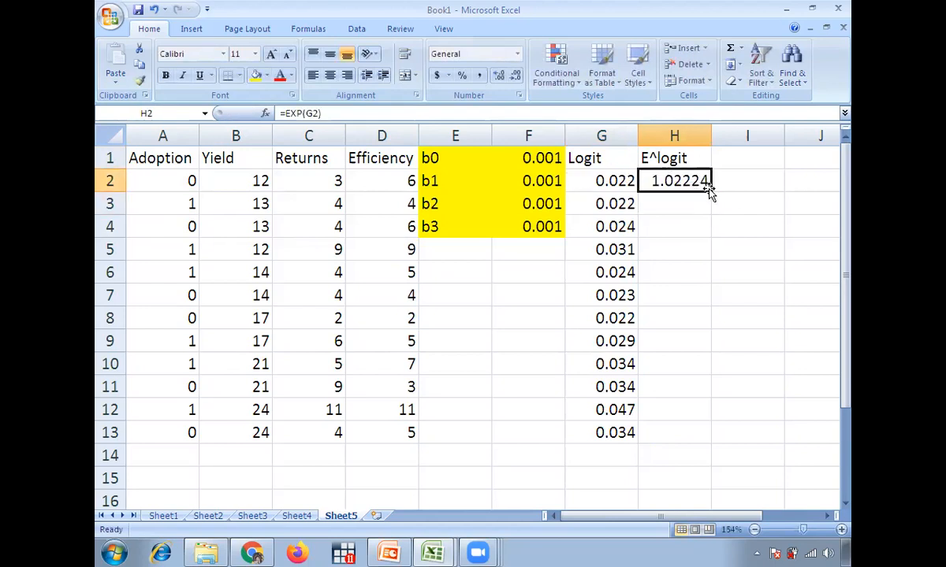
pyautogui.doubleClick(710, 192)
# - Enter the heading Probability in cell I1 and fit column I's width to its content
pyautogui.click(725, 157)
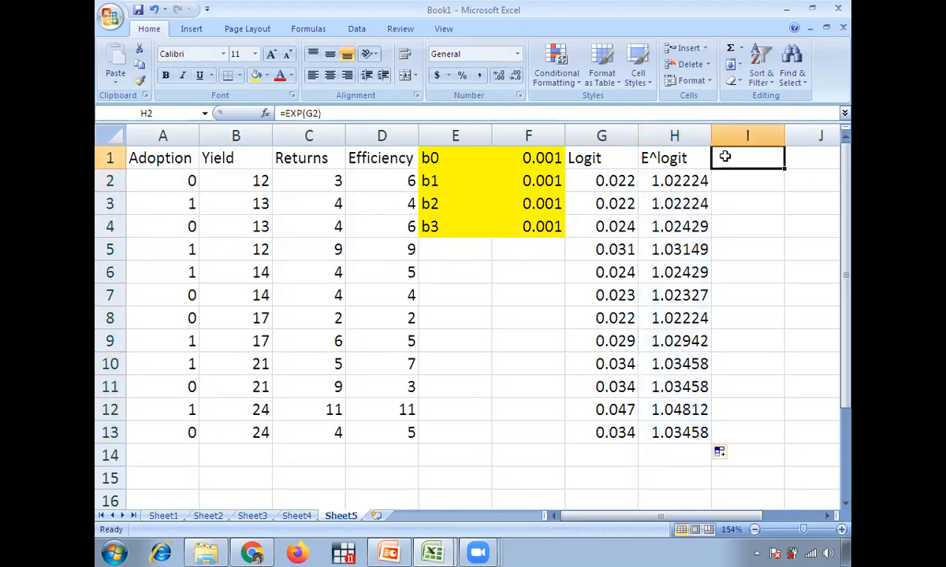
pyautogui.write('Pro')
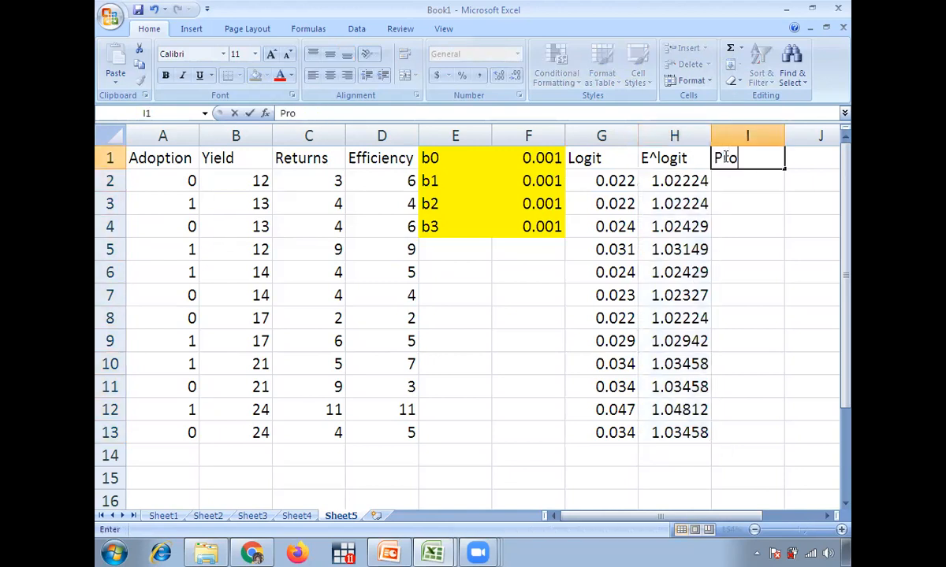
pyautogui.write('bability')
pyautogui.click(738, 246)
pyautogui.doubleClick(784, 134)
# - Enter the probability formula =H2/(1+H2) in cell I2 and fill it down to I13
pyautogui.click(751, 182)
pyautogui.write('=')
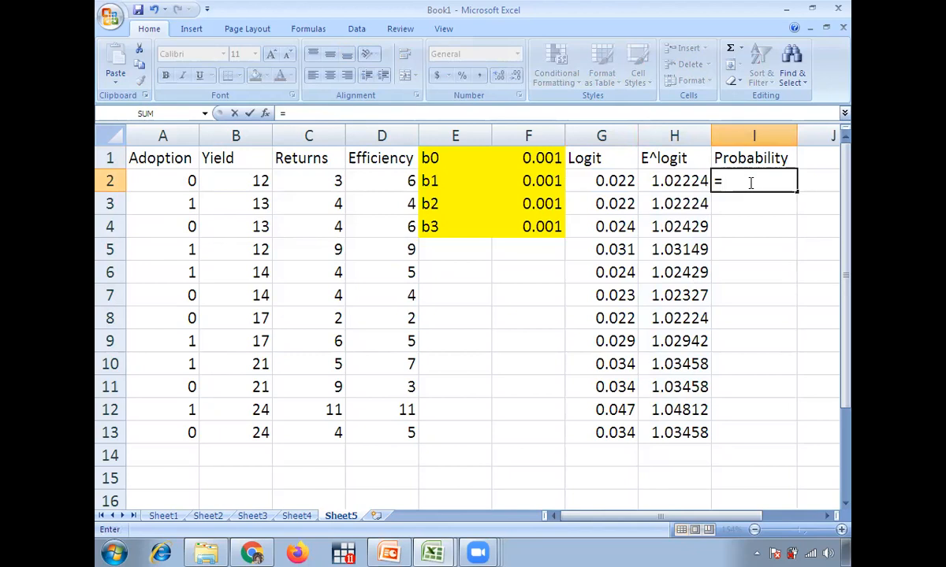
pyautogui.click(688, 180)
pyautogui.write('/(1+')
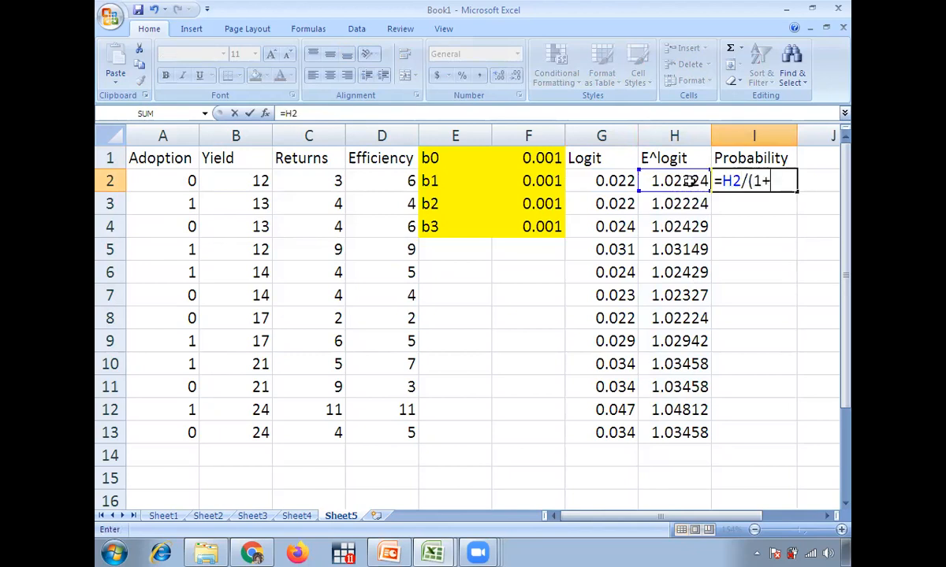
pyautogui.click(688, 180)
pyautogui.write(')')
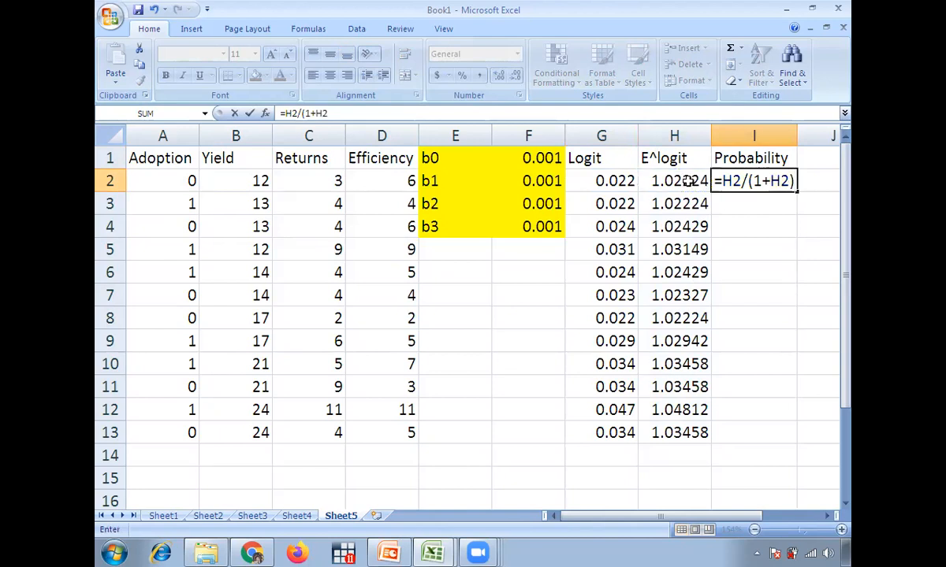
pyautogui.press('Return')
pyautogui.click(766, 180)
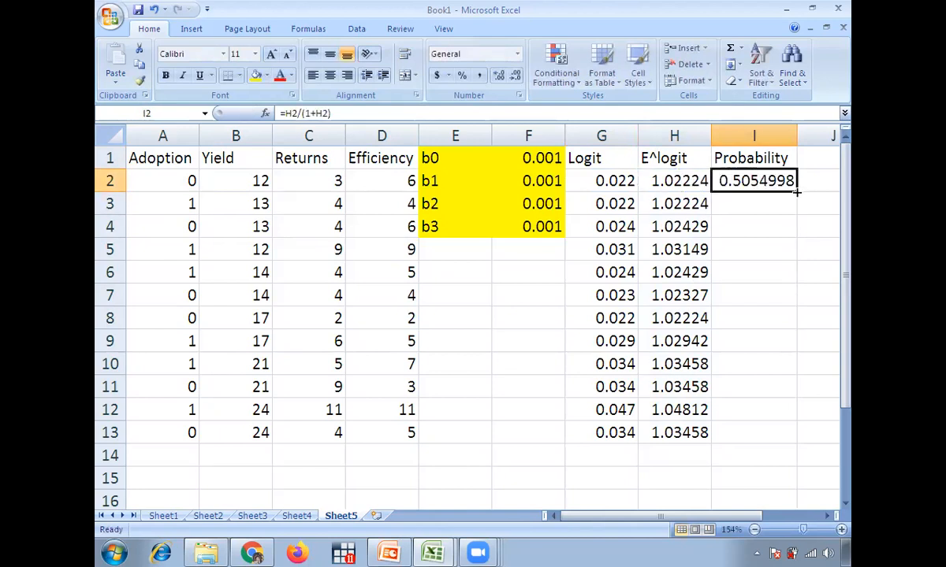
pyautogui.doubleClick(796, 192)
# - Enter the column heading Likelihood in cell J1
pyautogui.moveTo(697, 517); pyautogui.dragTo(754, 517)
pyautogui.click(683, 149)
pyautogui.write('L')
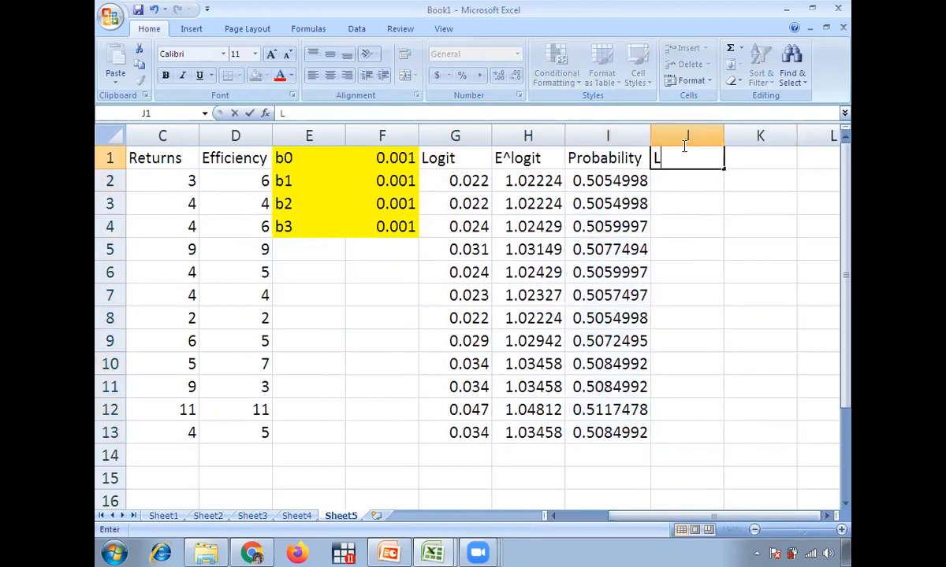
pyautogui.write('ikelihood')
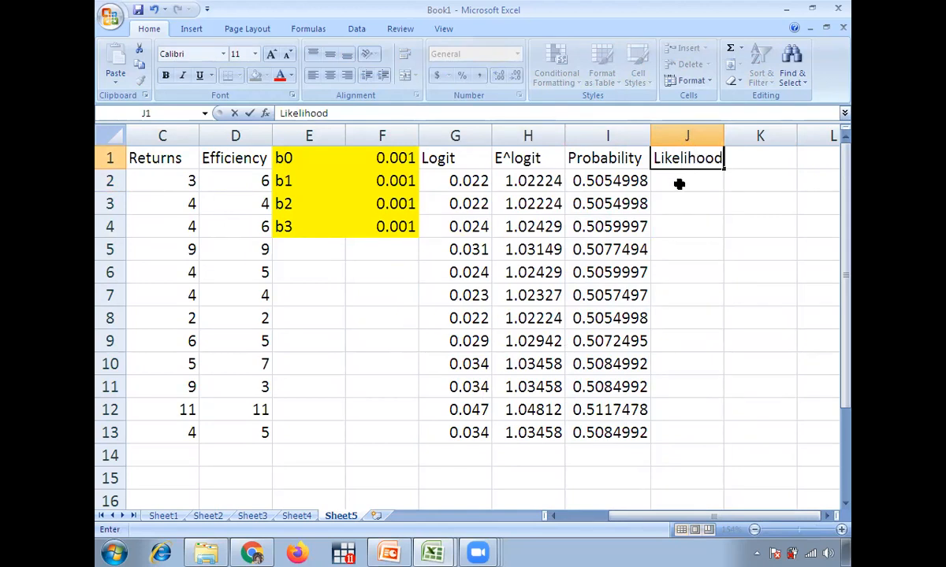
# - Enter the likelihood formula =IF(A2=1,I2,(1-I2)) in cell J2 and fill it down to J13
pyautogui.click(679, 184)
pyautogui.write('=if')
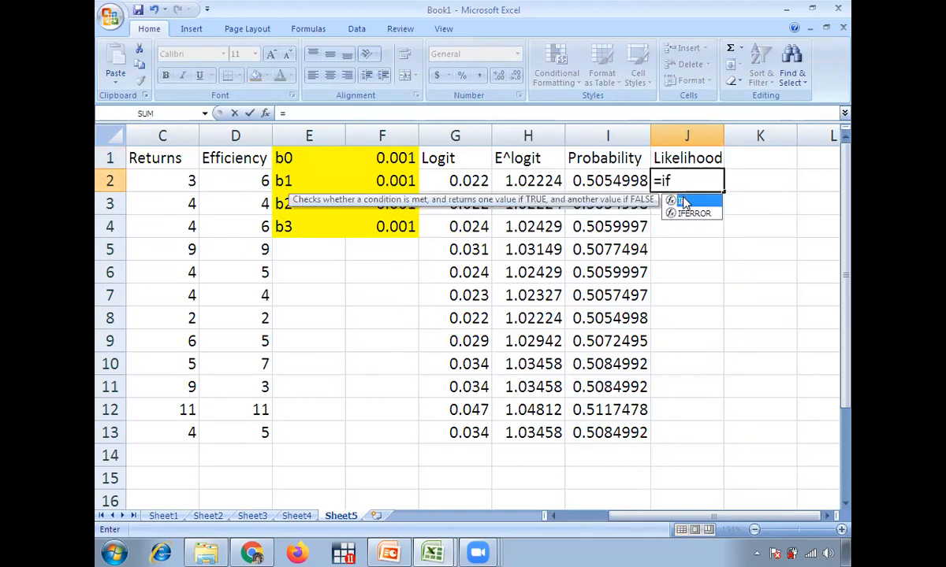
pyautogui.doubleClick(684, 200)
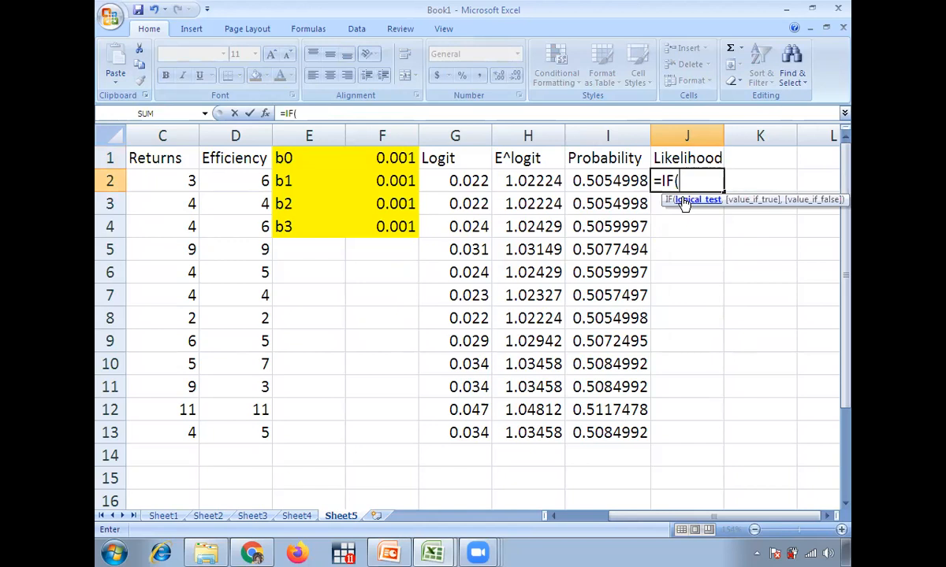
pyautogui.moveTo(629, 516); pyautogui.dragTo(552, 507)
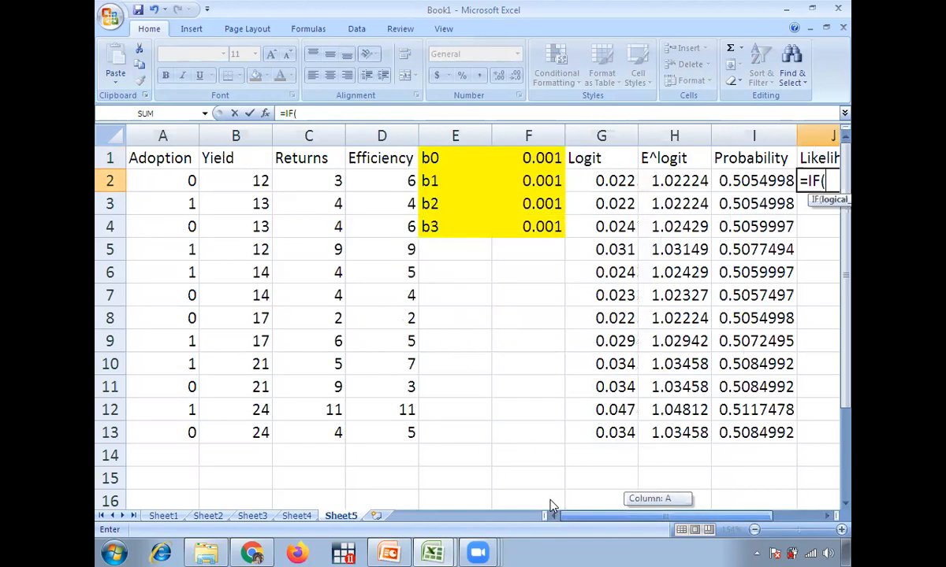
pyautogui.click(176, 184)
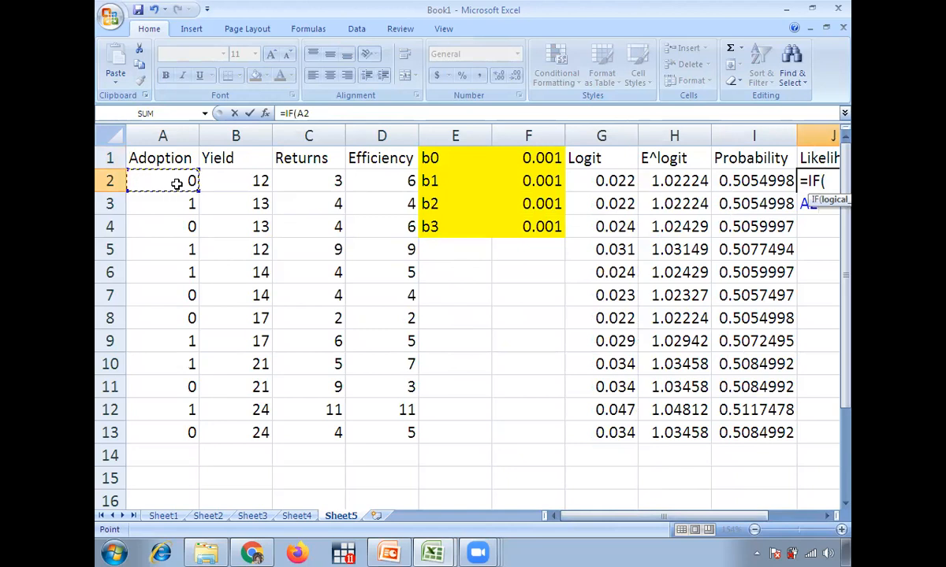
pyautogui.click(331, 113)
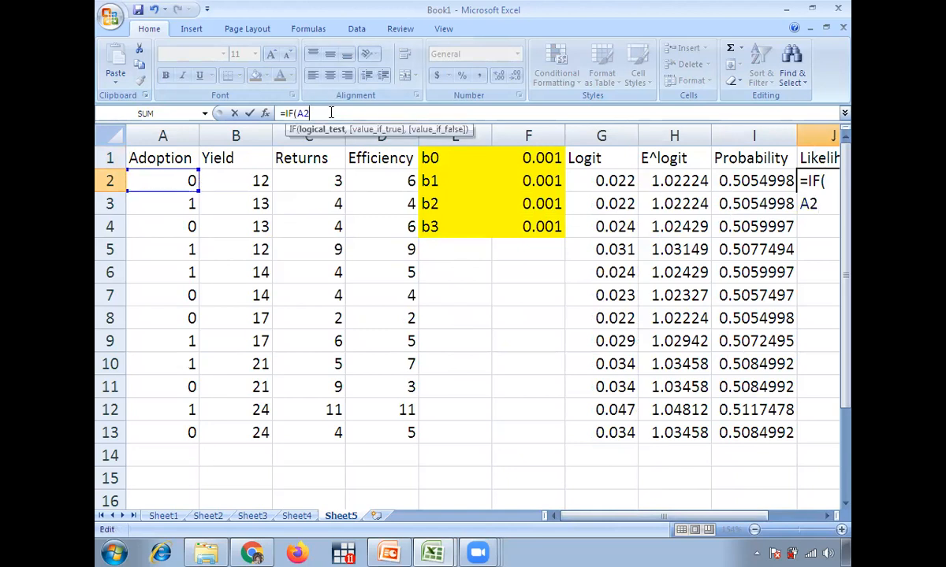
pyautogui.write('=1,')
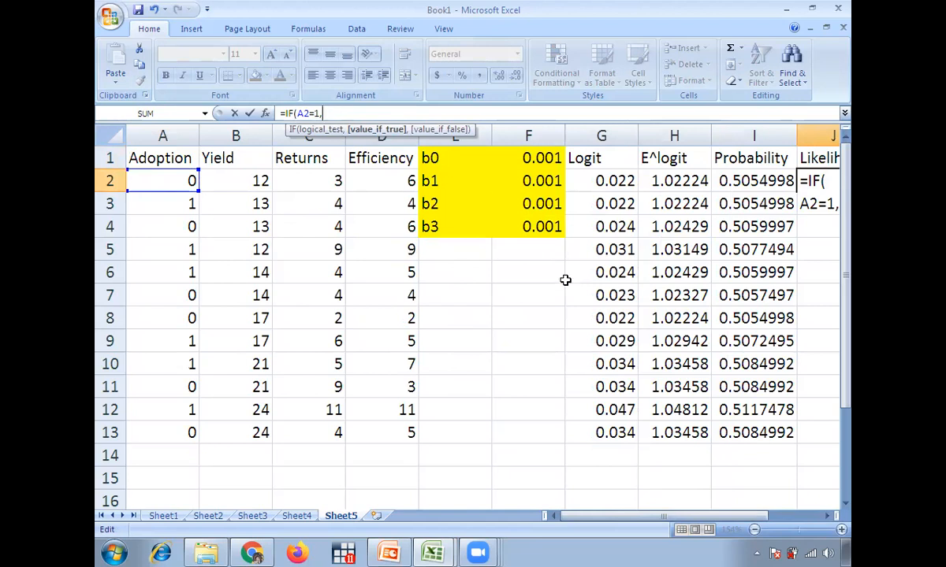
pyautogui.moveTo(613, 517); pyautogui.dragTo(721, 529)
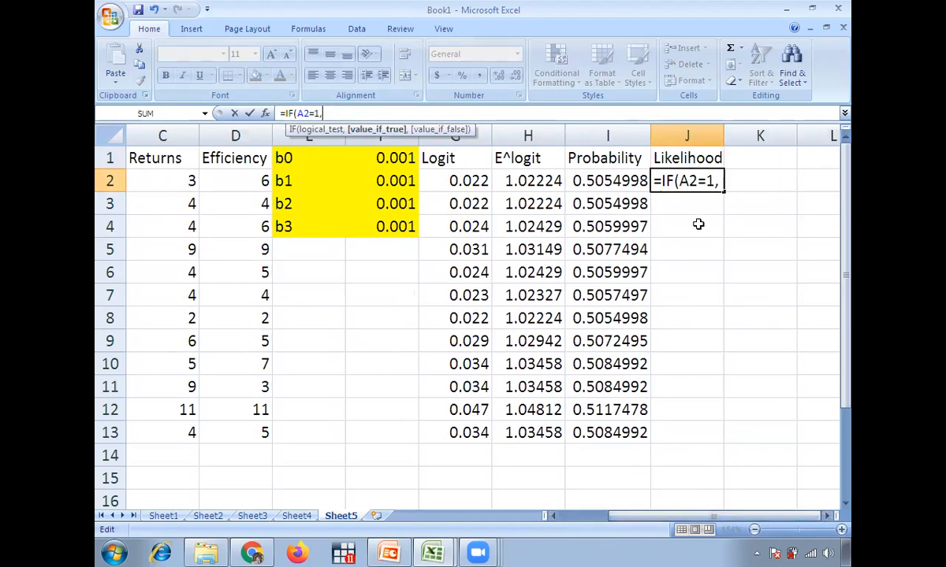
pyautogui.click(599, 177)
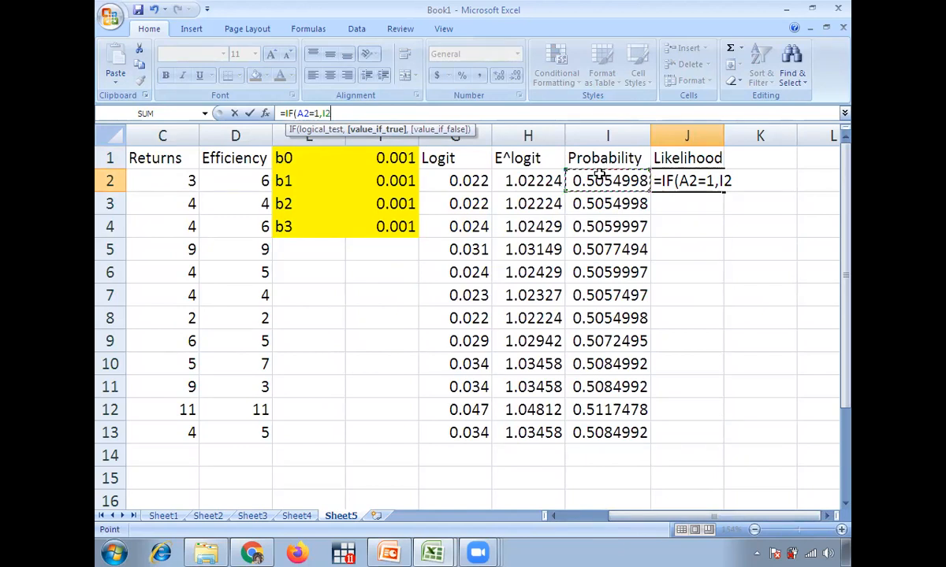
pyautogui.write(',(')
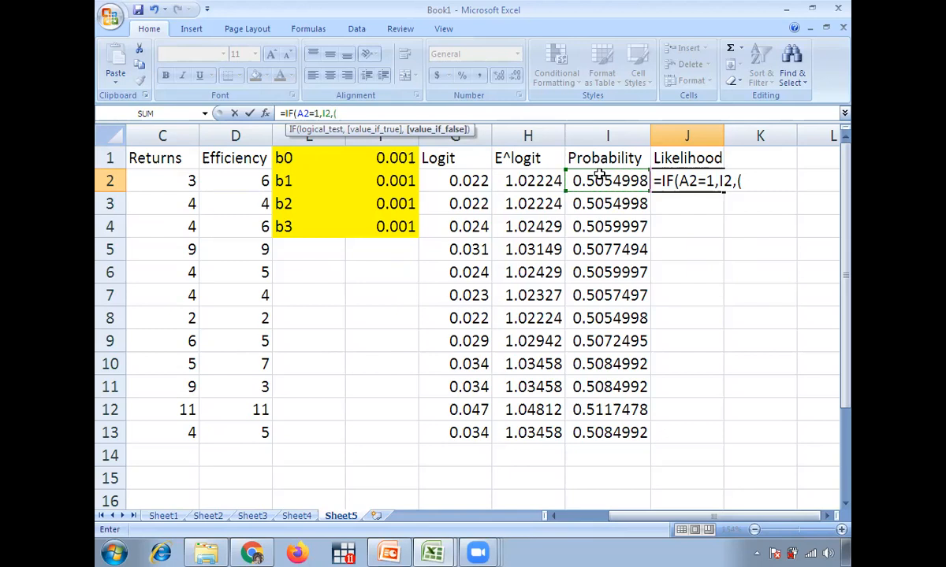
pyautogui.write('1-')
pyautogui.click(607, 181)
pyautogui.write(')')
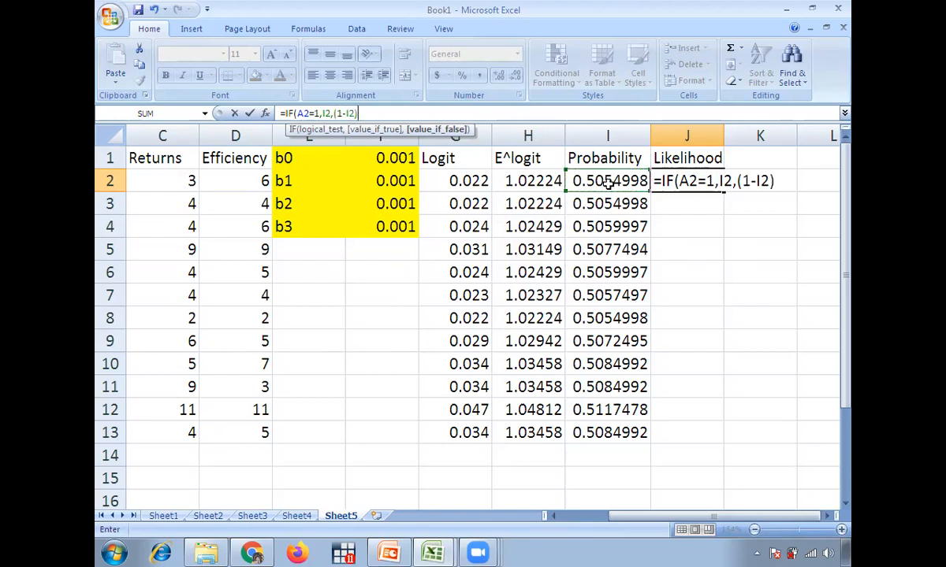
pyautogui.write(')')
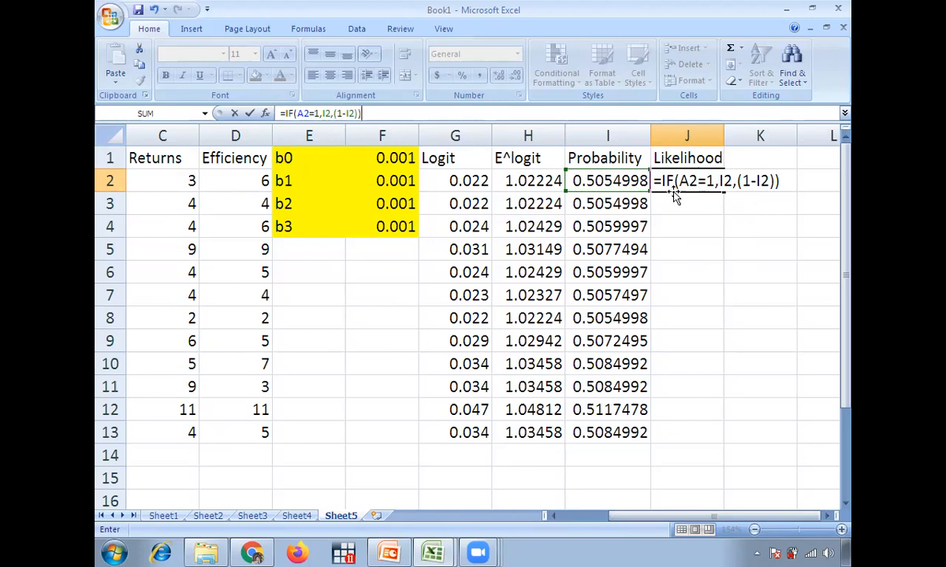
pyautogui.click(784, 181)
pyautogui.press('Return')
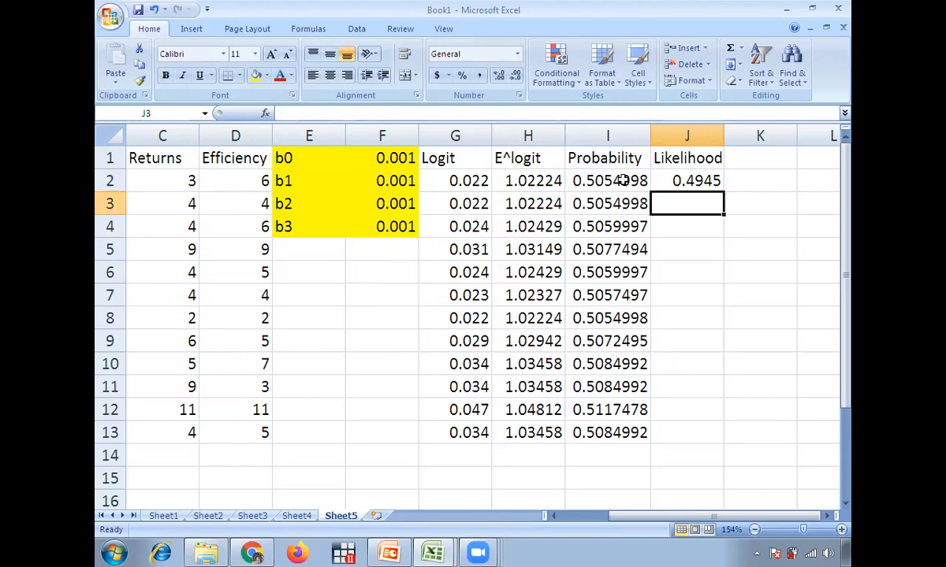
pyautogui.click(683, 180)
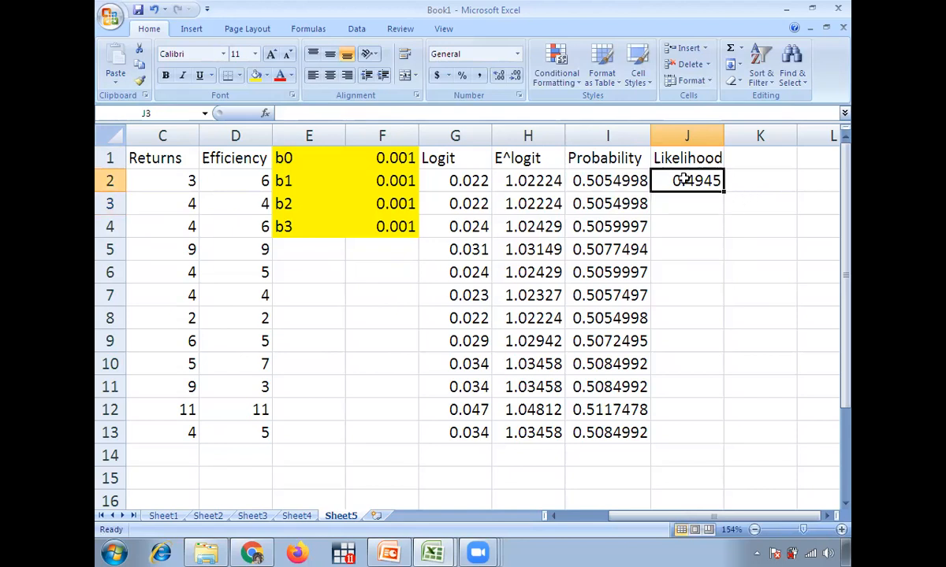
pyautogui.doubleClick(724, 191)
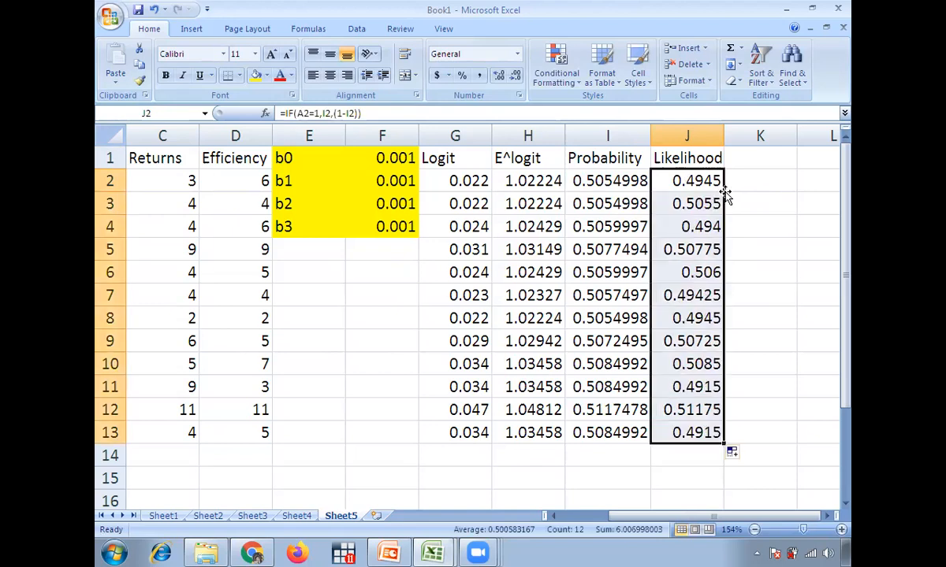
# - Compare the Adoption, Probability and Likelihood values in rows 5 and 6
pyautogui.click(612, 245)
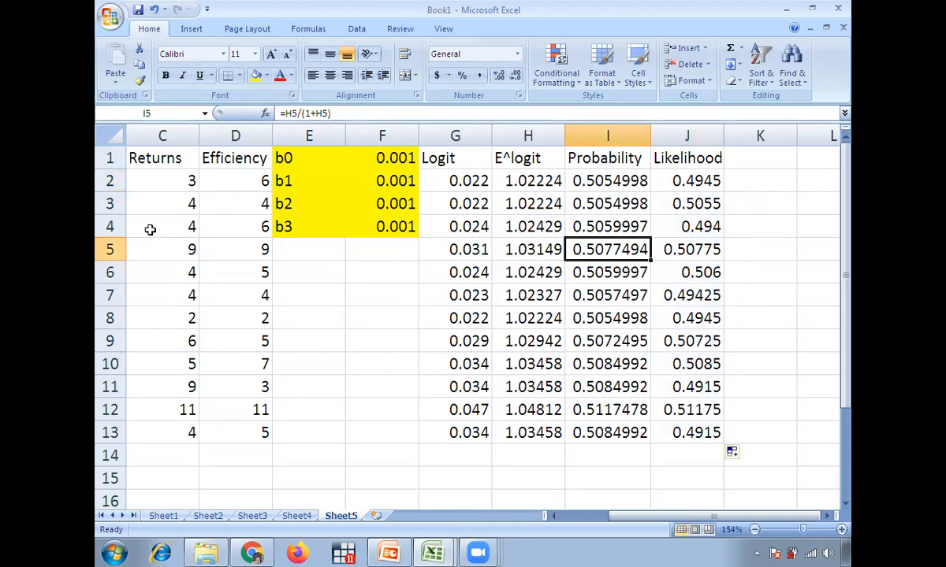
pyautogui.click(108, 246)
pyautogui.moveTo(585, 515); pyautogui.dragTo(530, 515)
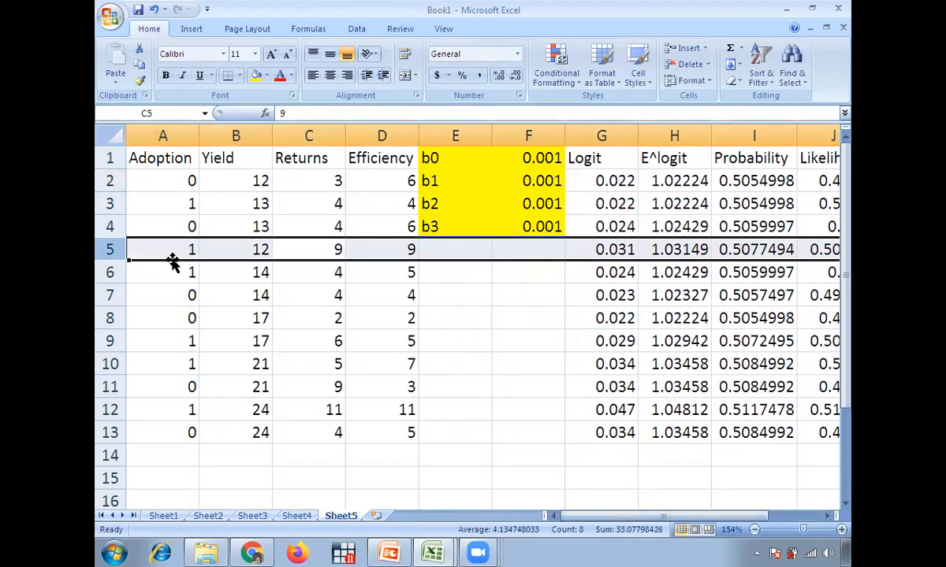
pyautogui.click(105, 272)
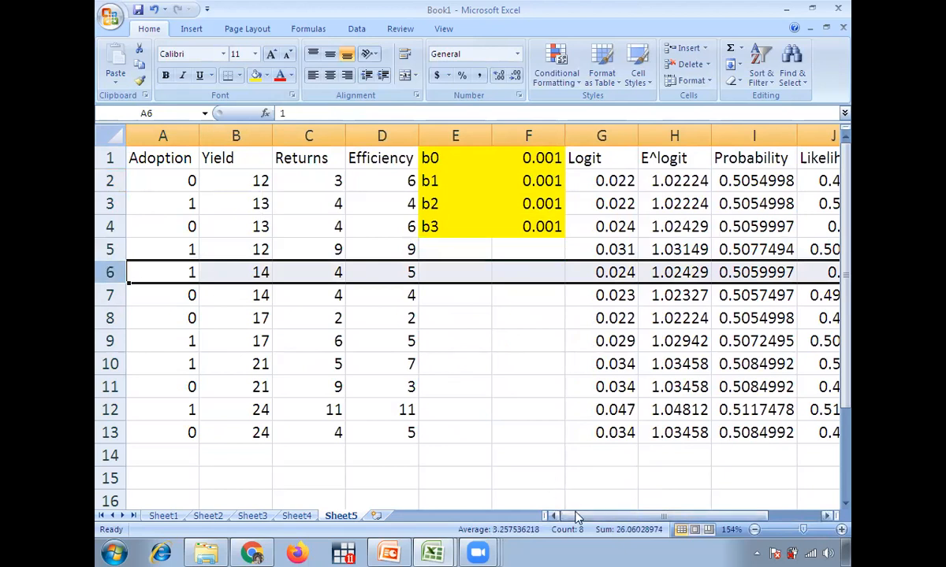
pyautogui.moveTo(576, 517); pyautogui.dragTo(658, 520)
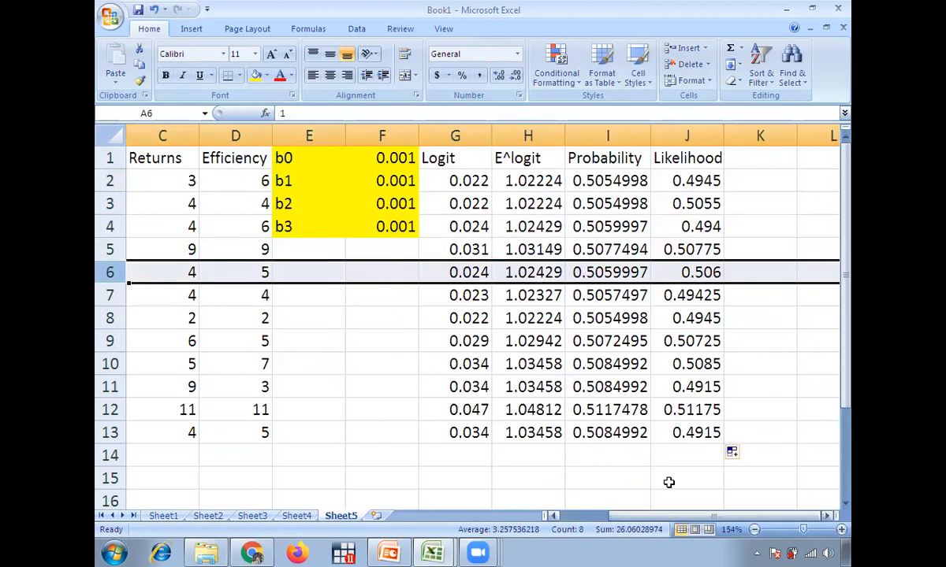
pyautogui.click(798, 344)
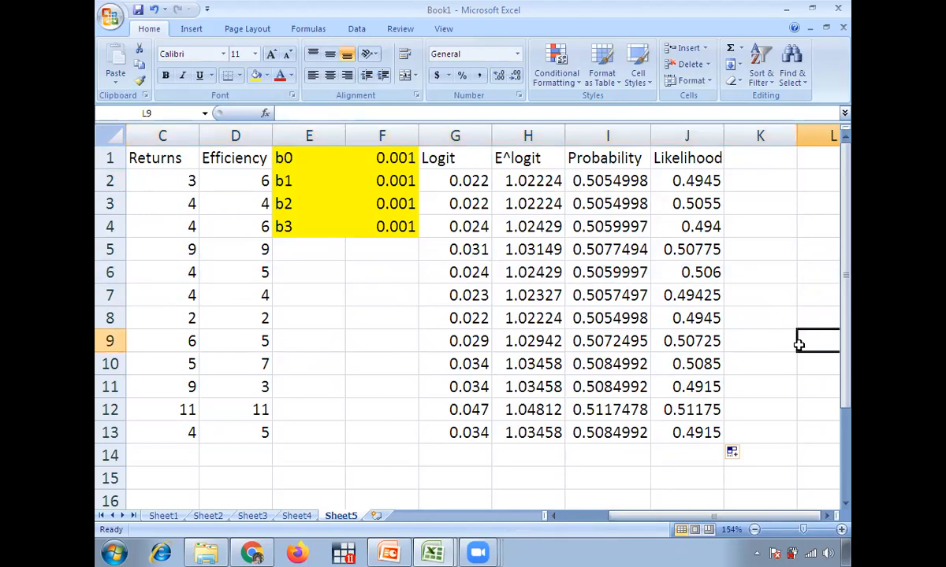
# - Enter the heading Ln Likelihood in cell K1 and fit column K's width to its content
pyautogui.click(757, 155)
pyautogui.write('Log')
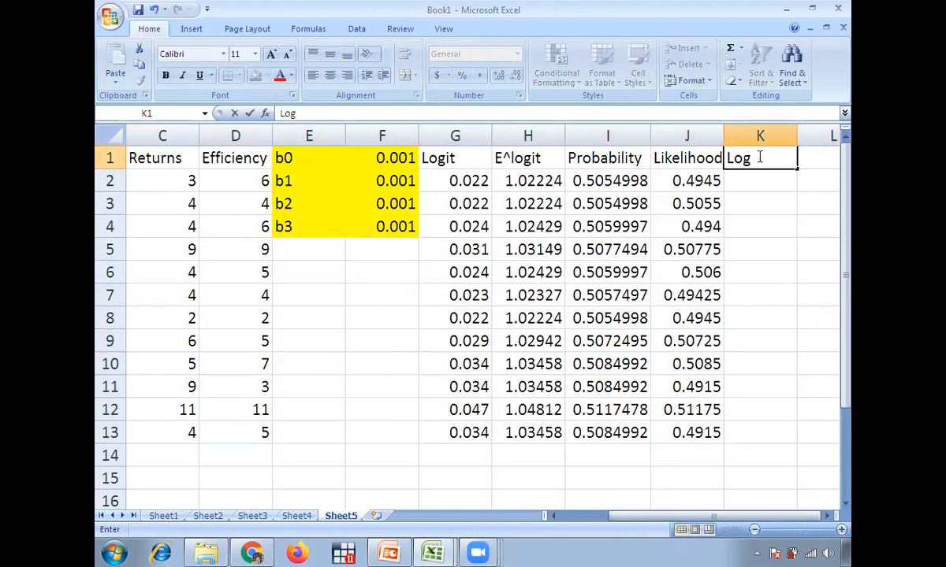
pyautogui.press('BackSpace')
pyautogui.press('BackSpace')
pyautogui.press('BackSpace')
pyautogui.write('n Likelihood')
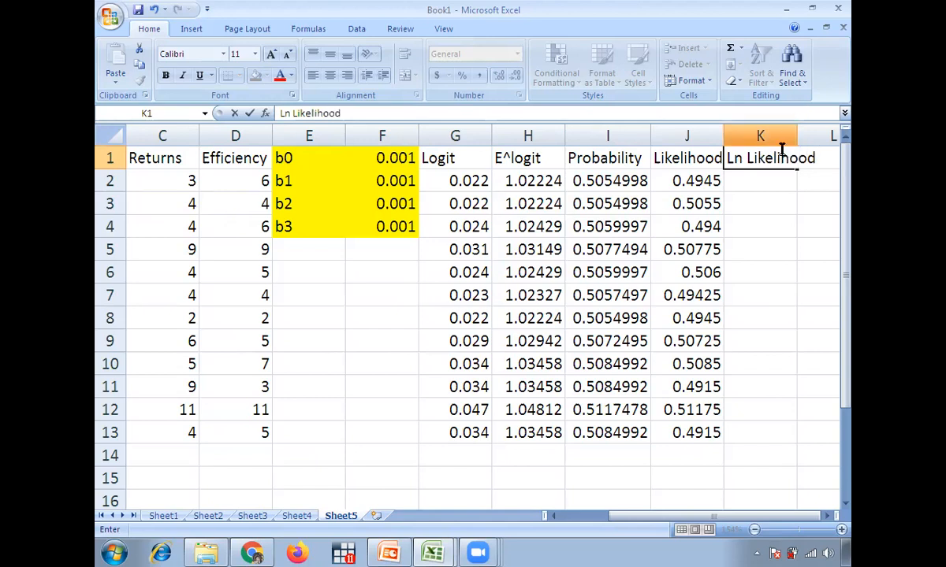
pyautogui.doubleClick(796, 132)
# - Calculate the natural log of the likelihood with =LN(J2) in cell K2 and fill it down to K13
pyautogui.click(764, 182)
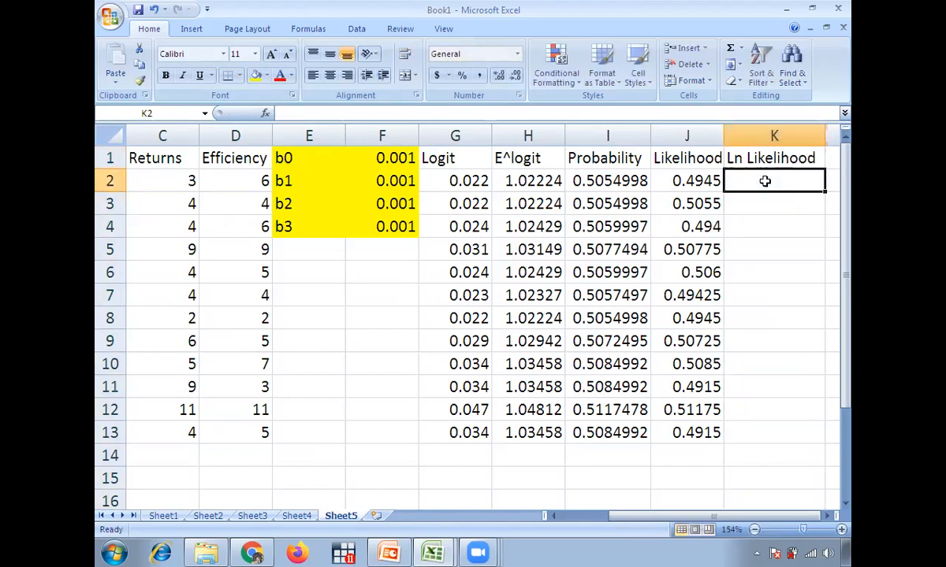
pyautogui.write('=ln')
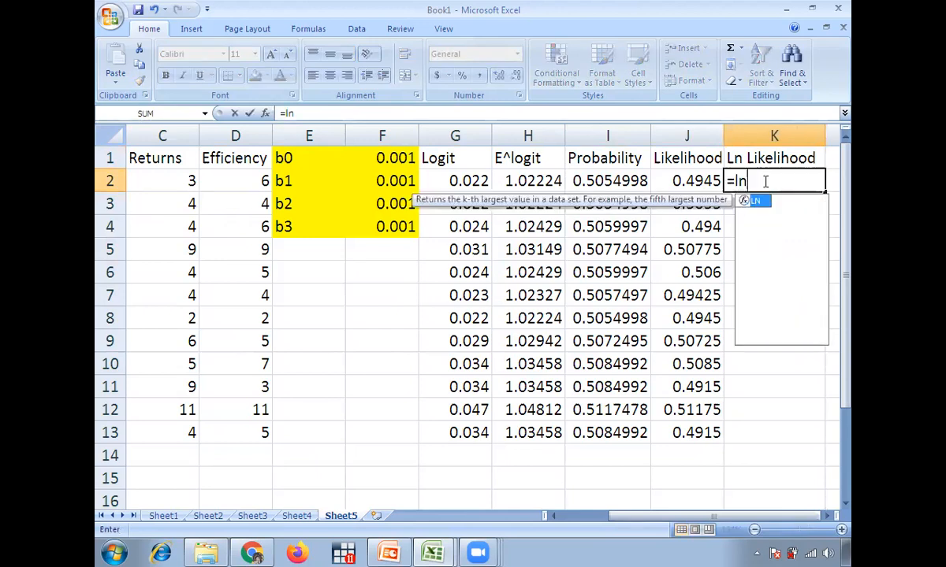
pyautogui.doubleClick(755, 202)
pyautogui.click(685, 179)
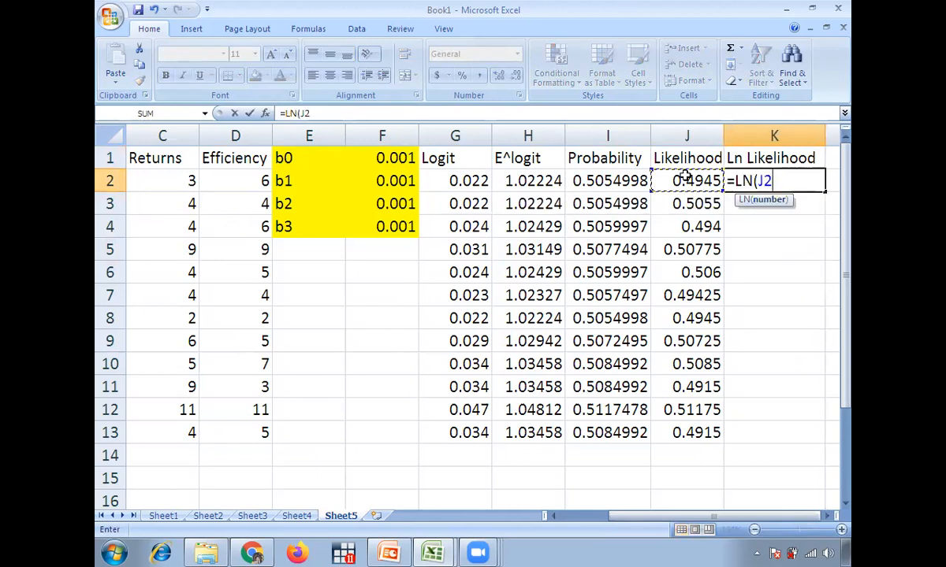
pyautogui.write(')')
pyautogui.press('Return')
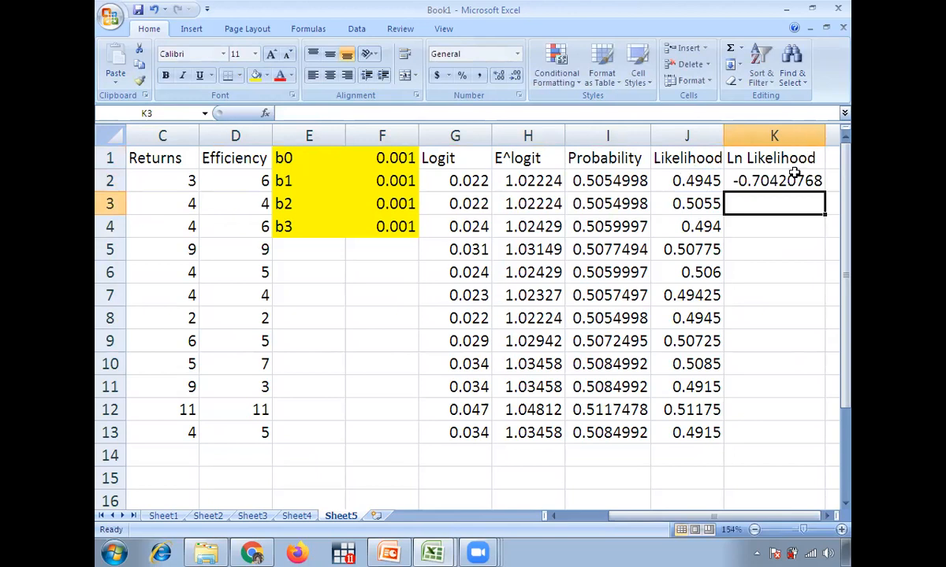
pyautogui.click(802, 181)
pyautogui.doubleClick(824, 191)
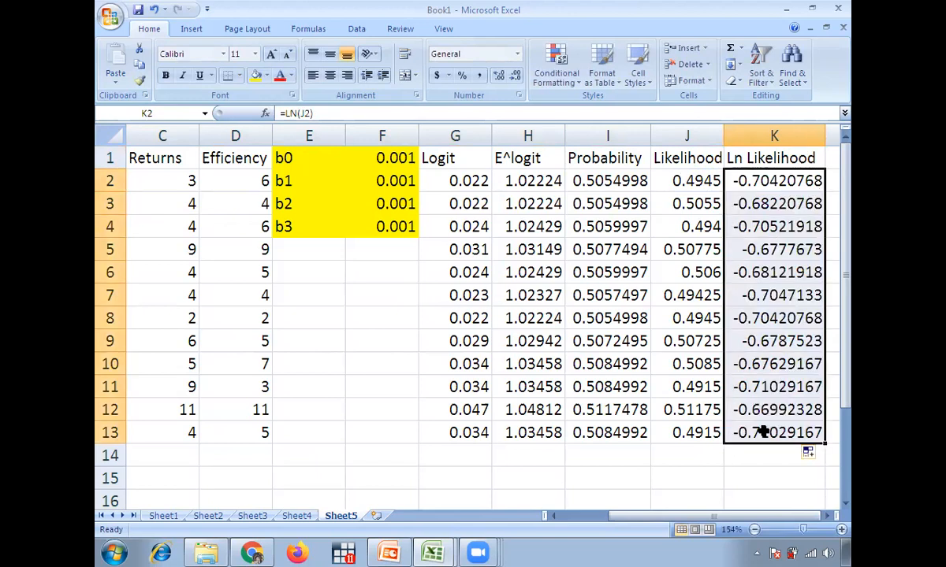
# - Total the Ln Likelihood column in cell K15 with =SUM(K2:K13)
pyautogui.click(826, 516)
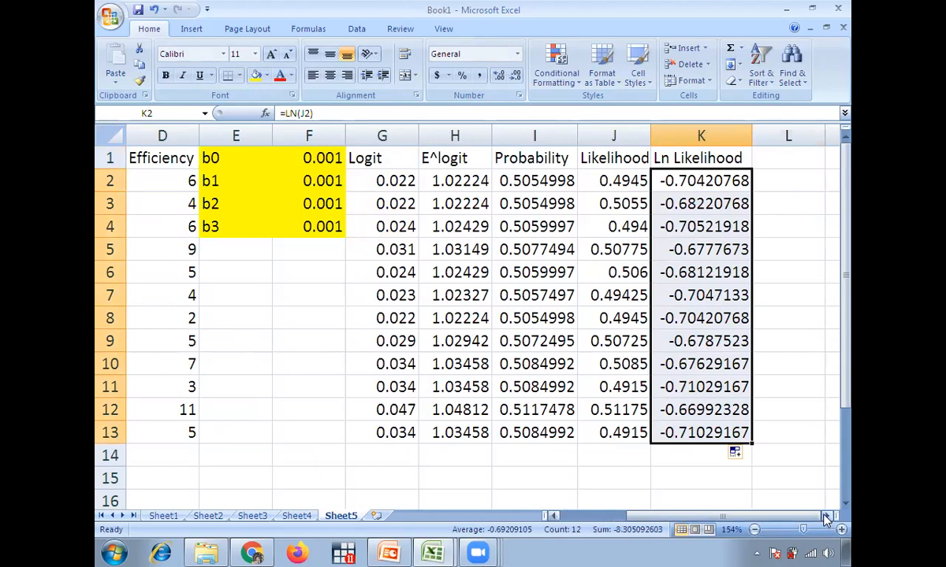
pyautogui.click(612, 177)
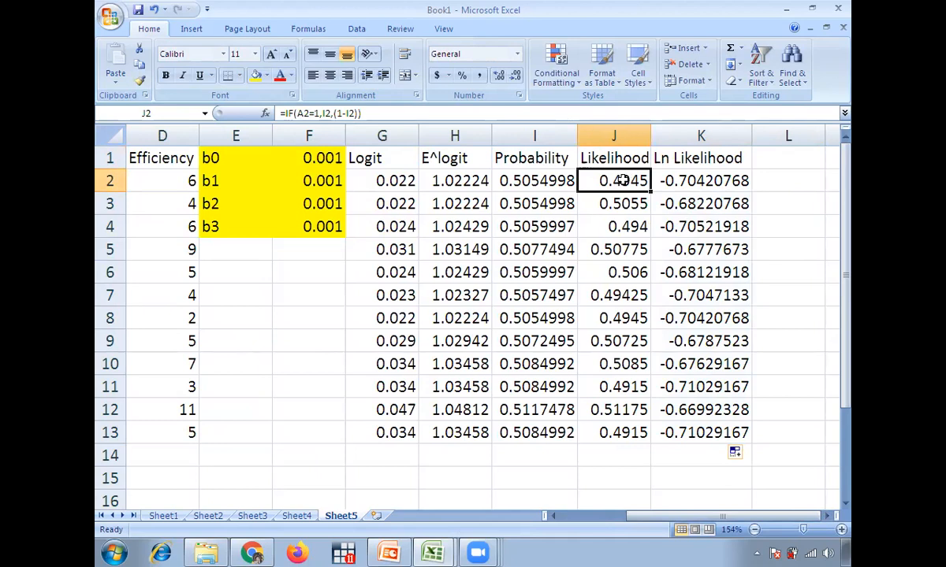
pyautogui.click(687, 485)
pyautogui.write('=sum')
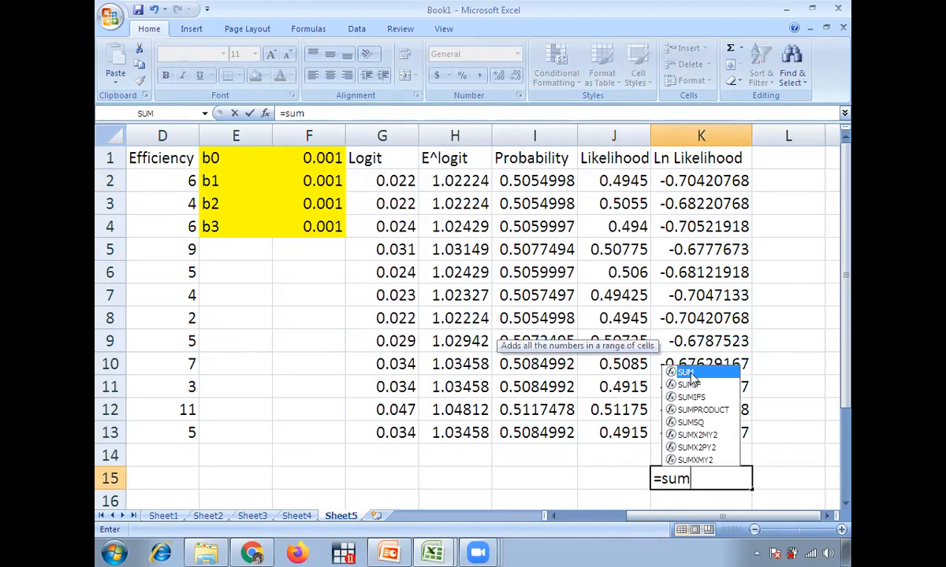
pyautogui.doubleClick(687, 372)
pyautogui.moveTo(682, 175); pyautogui.dragTo(676, 432)
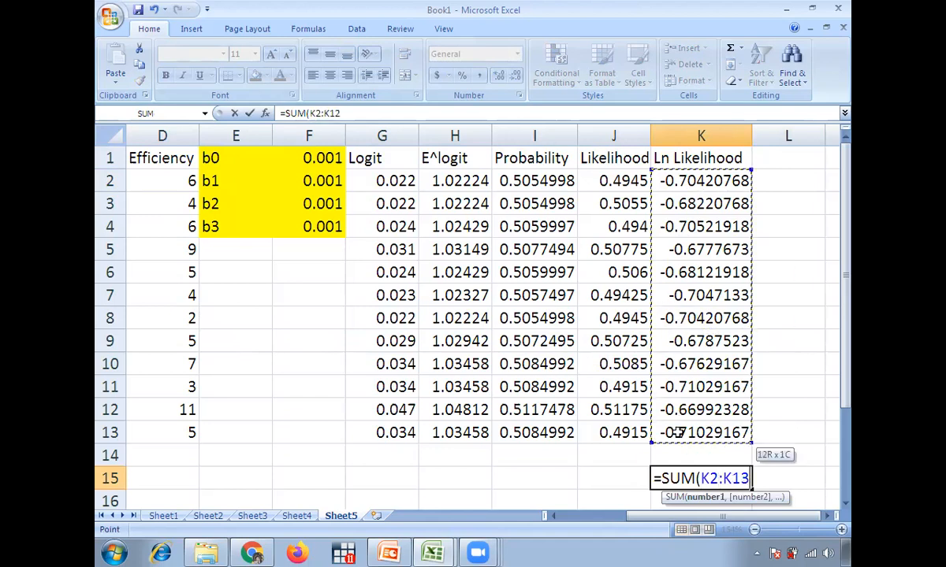
pyautogui.write(')')
pyautogui.press('Return')
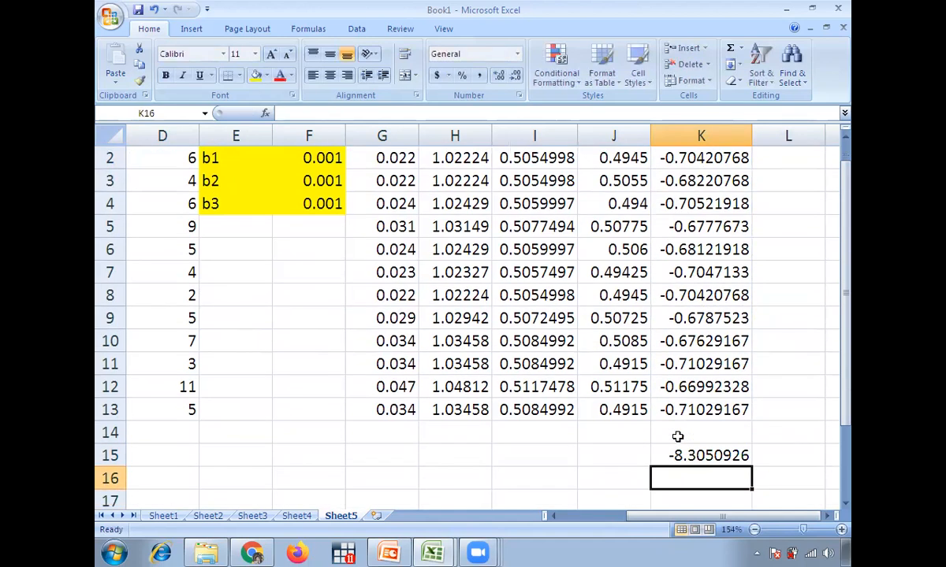
# - Review the columns from Adoption to Ln Likelihood and inspect the logit formula in cell G2
pyautogui.moveTo(848, 390); pyautogui.dragTo(848, 377)
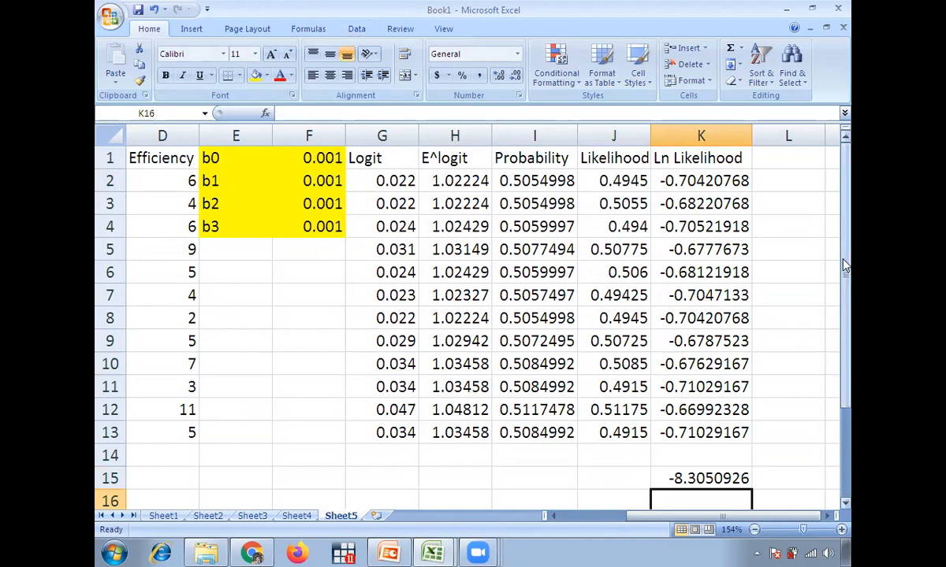
pyautogui.moveTo(713, 518); pyautogui.dragTo(563, 496)
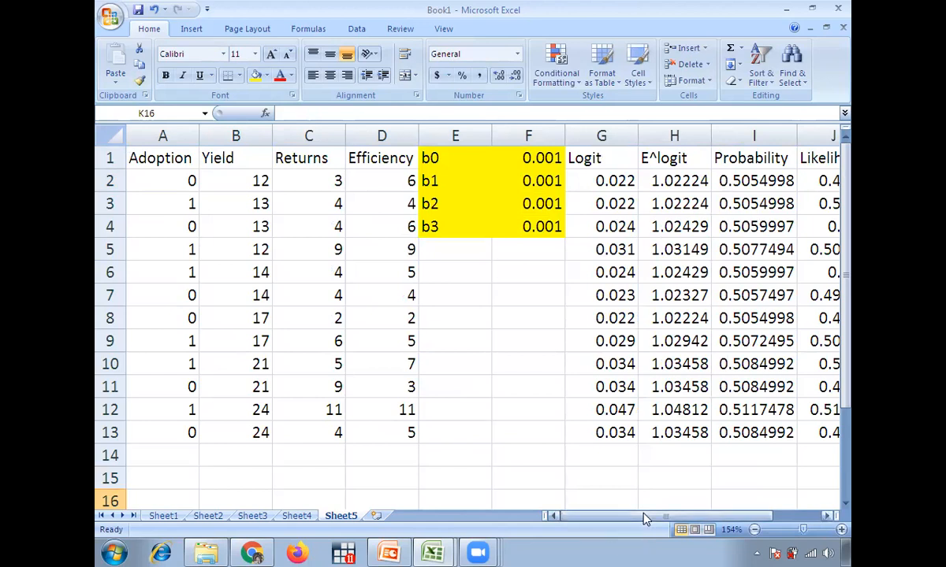
pyautogui.moveTo(644, 516); pyautogui.dragTo(732, 503)
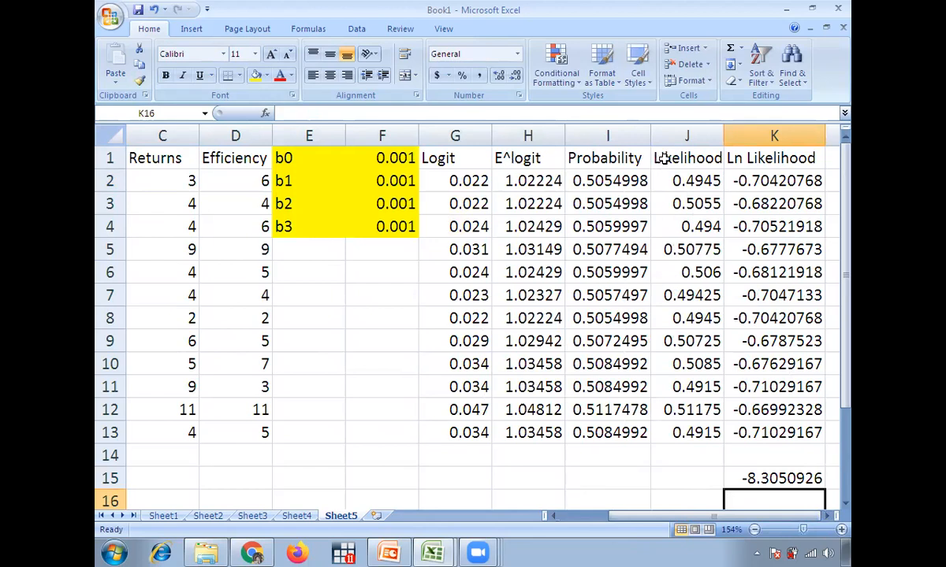
pyautogui.click(454, 180)
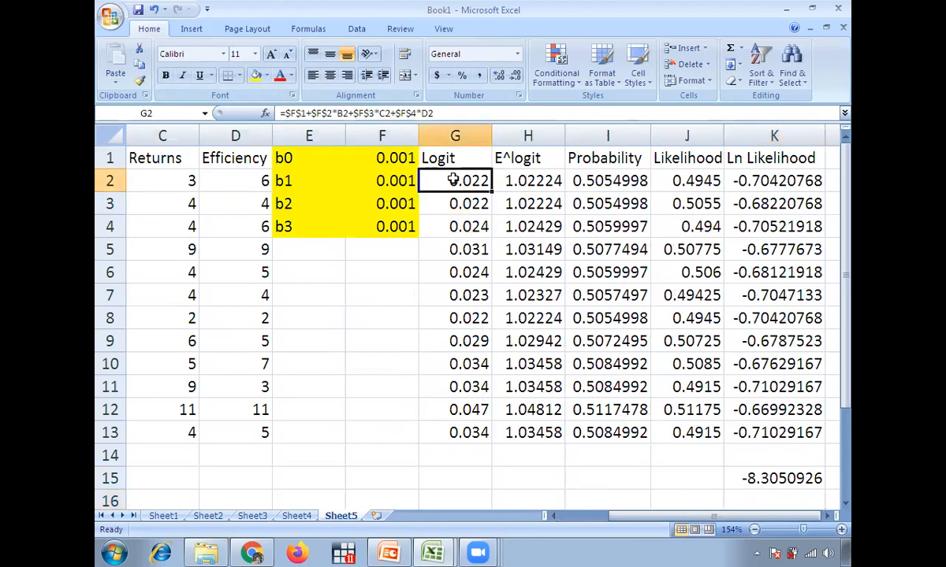
# - Inspect the row 2 formulas behind Logit, E^logit, Probability, Likelihood and Ln Likelihood one after another
pyautogui.click(469, 113)
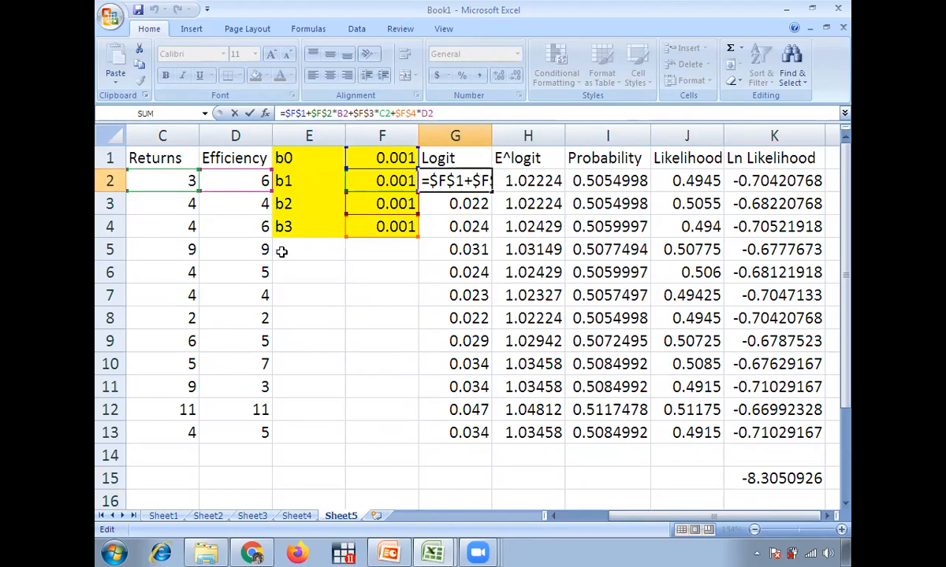
pyautogui.press('Return')
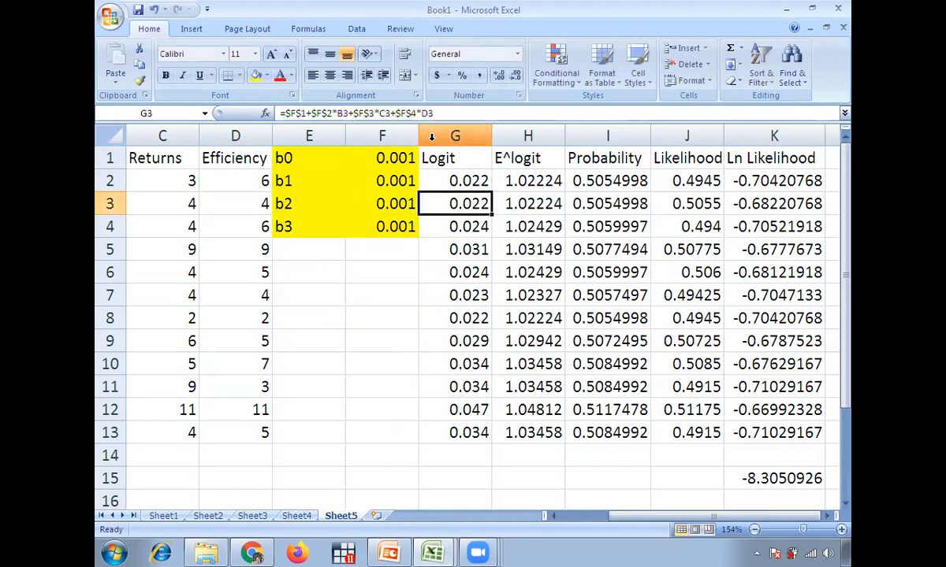
pyautogui.click(521, 180)
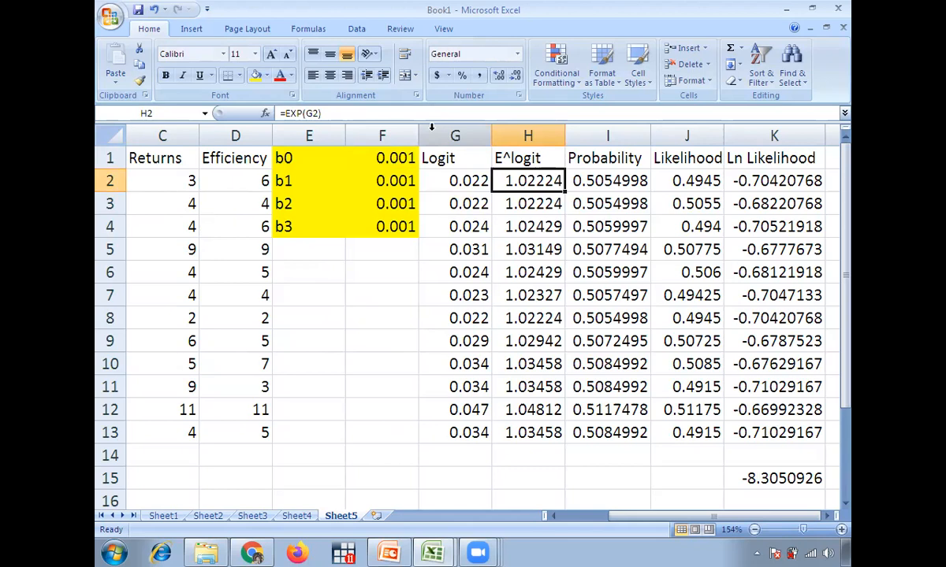
pyautogui.click(413, 116)
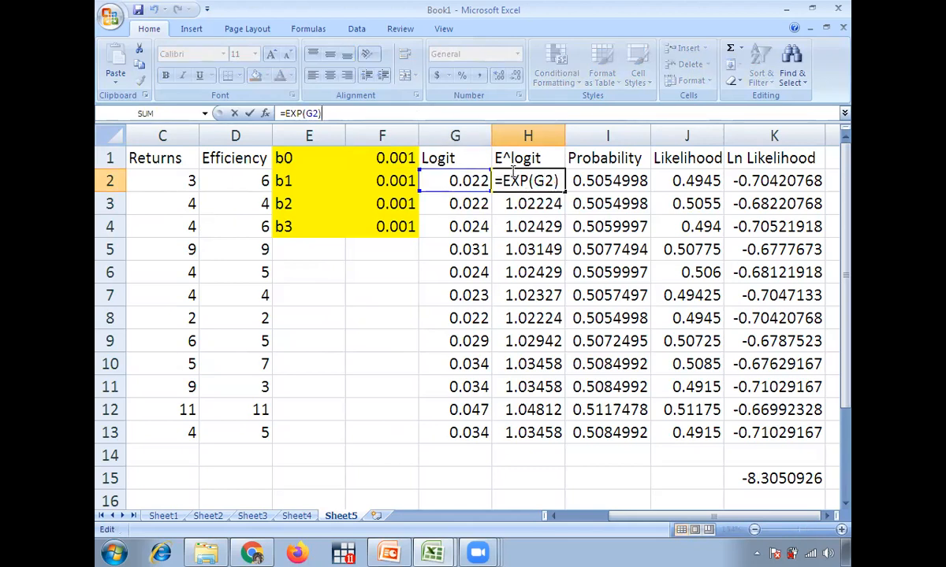
pyautogui.press('Return')
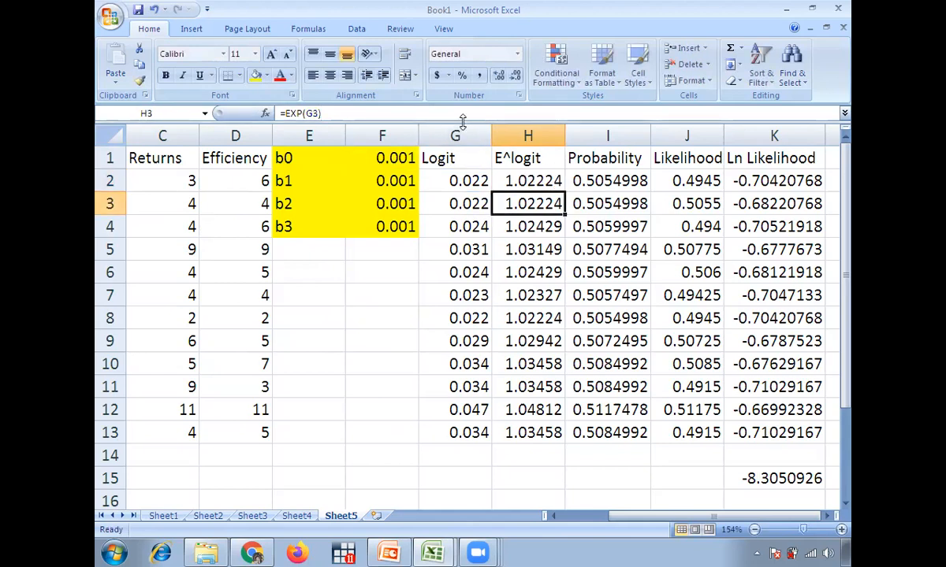
pyautogui.click(583, 175)
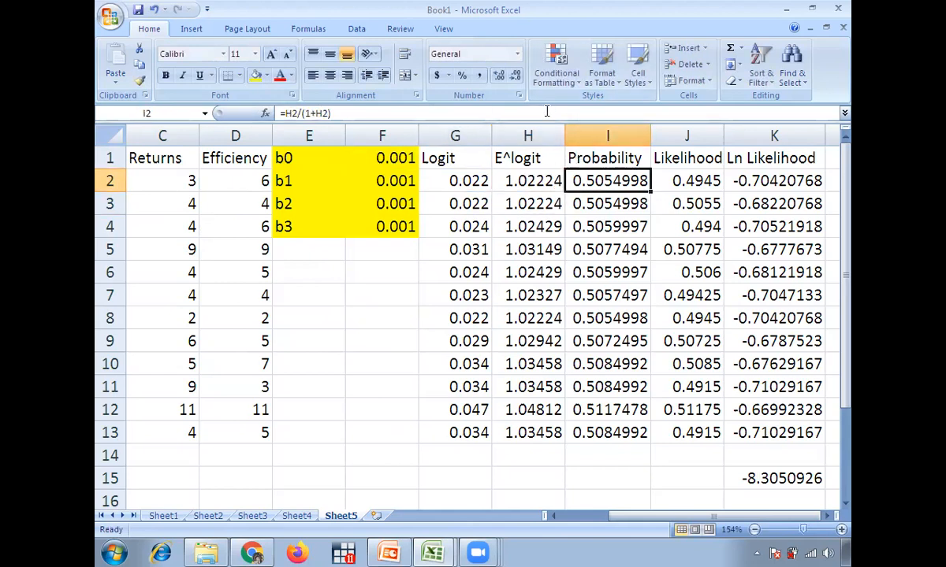
pyautogui.write('=H2/(1+H2)')
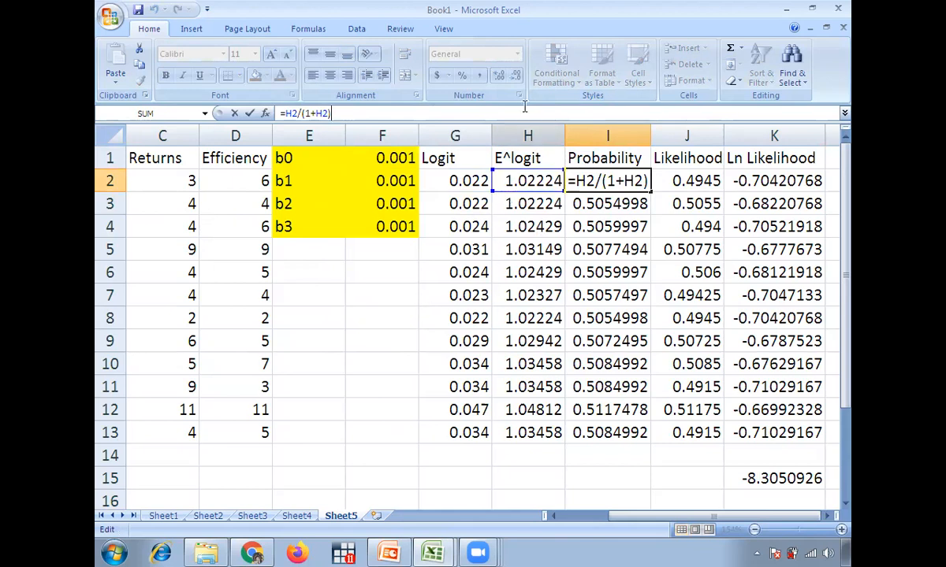
pyautogui.press('Return')
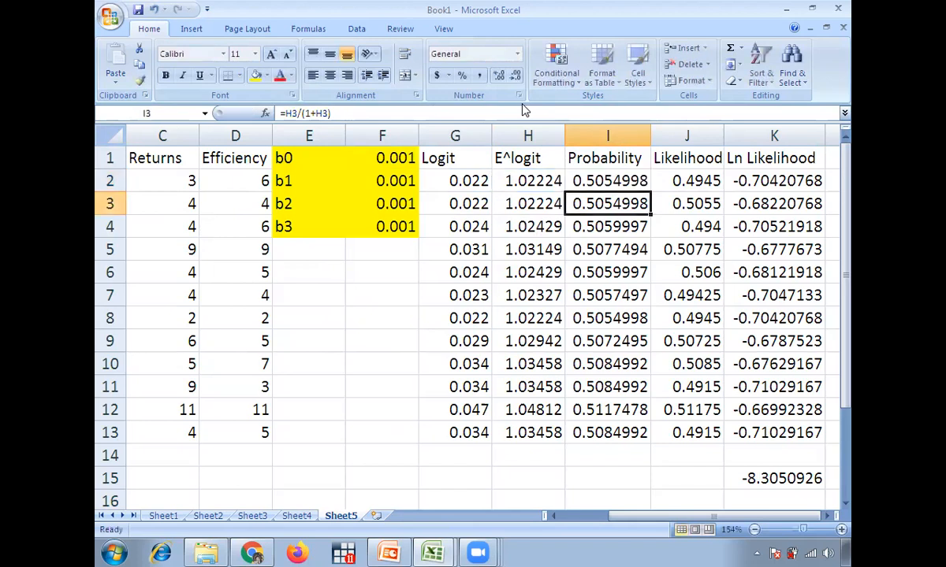
pyautogui.click(657, 178)
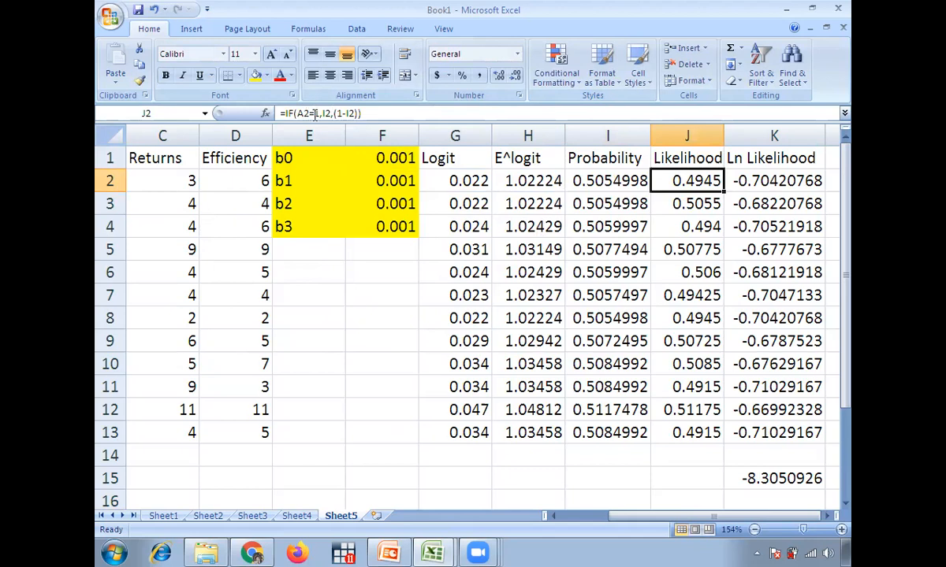
pyautogui.click(378, 115)
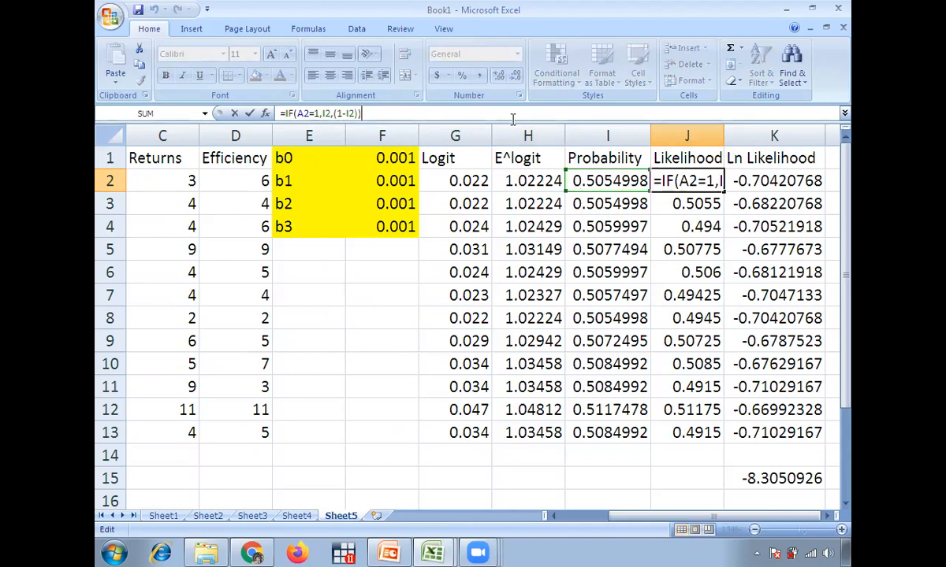
pyautogui.press('Return')
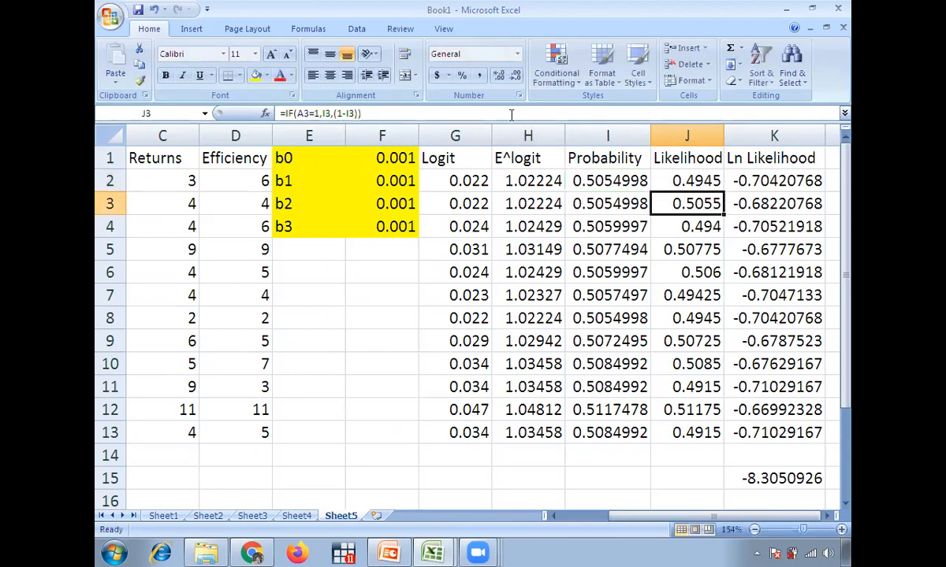
pyautogui.click(779, 186)
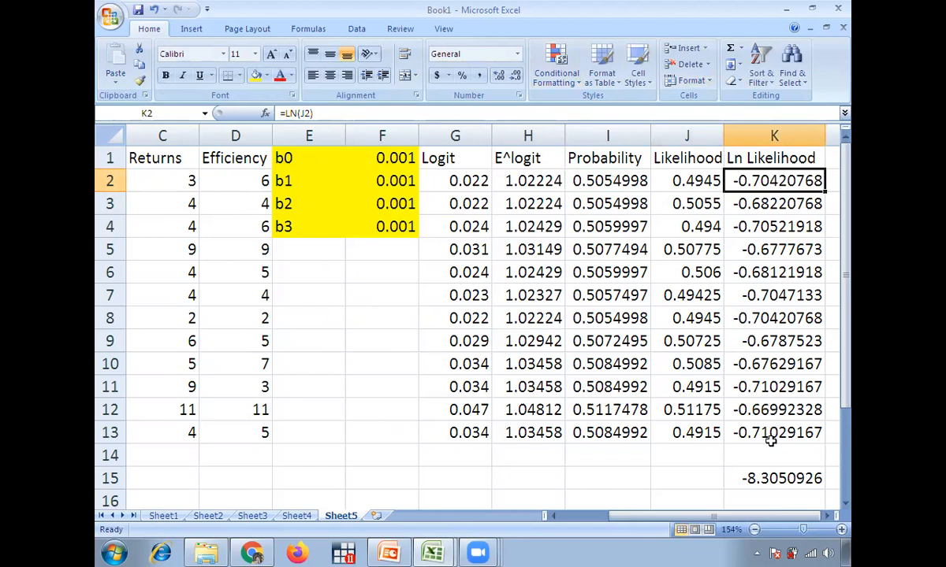
# - Run Solver to maximise the summed log-likelihood in K15 by changing coefficients F1:F4 with default options, and keep the Solver solution
pyautogui.click(771, 482)
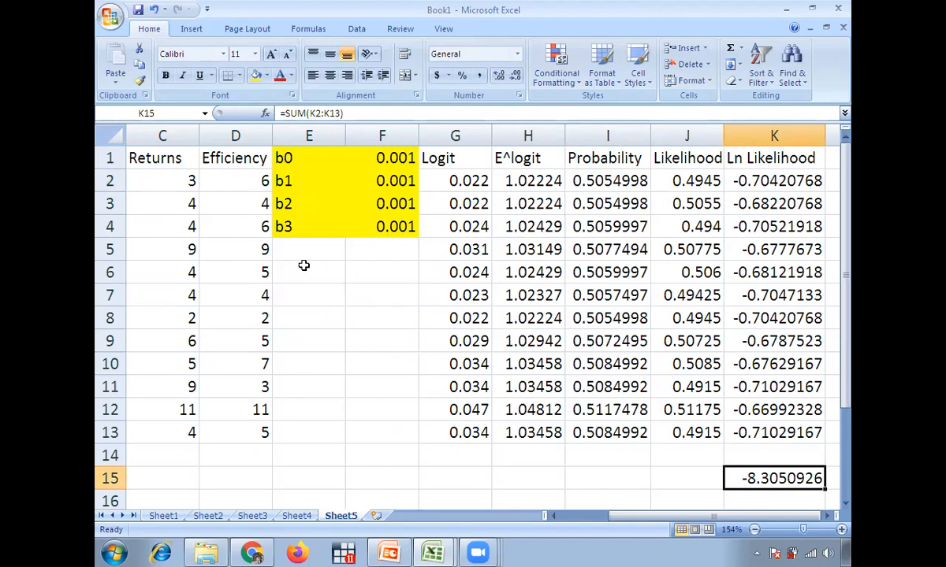
pyautogui.click(356, 28)
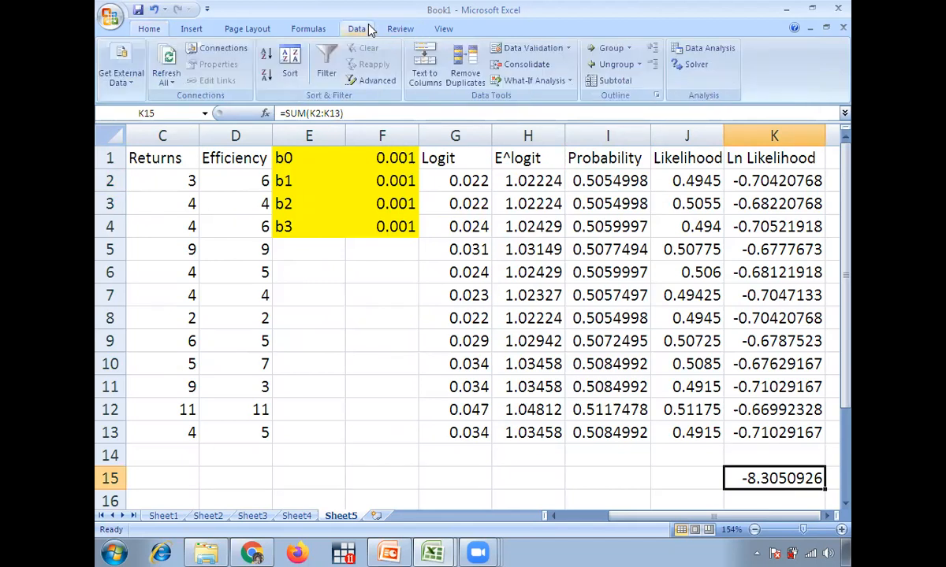
pyautogui.click(696, 69)
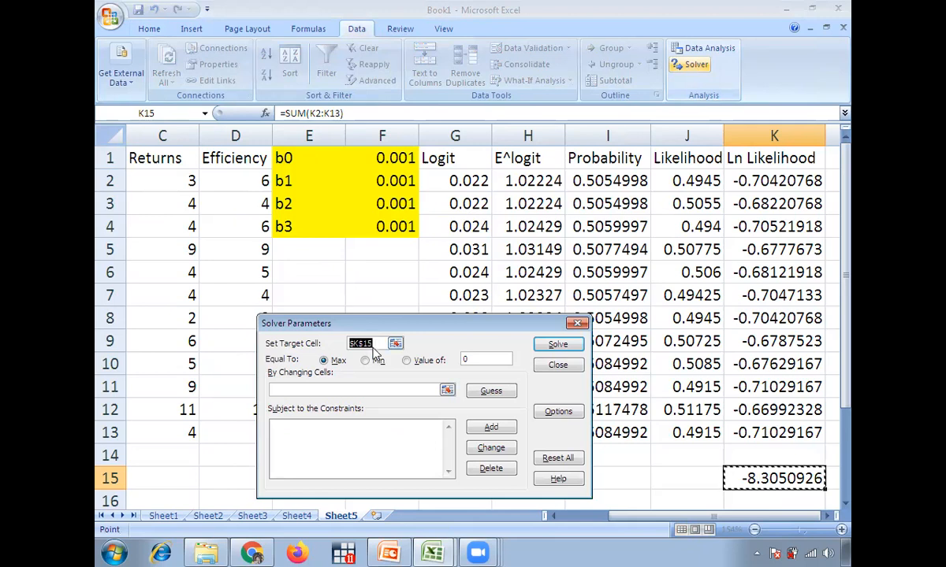
pyautogui.click(348, 390)
pyautogui.moveTo(403, 157); pyautogui.dragTo(399, 227)
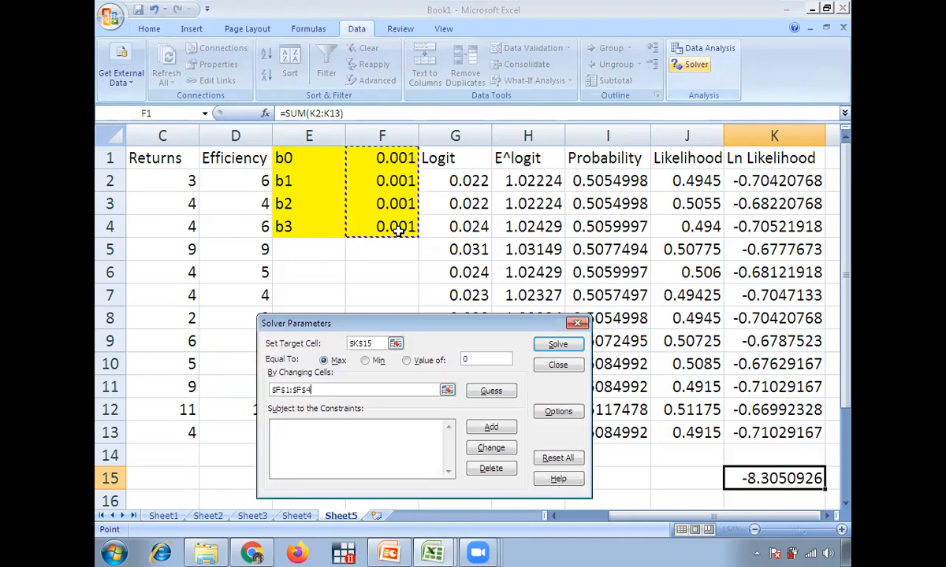
pyautogui.click(556, 411)
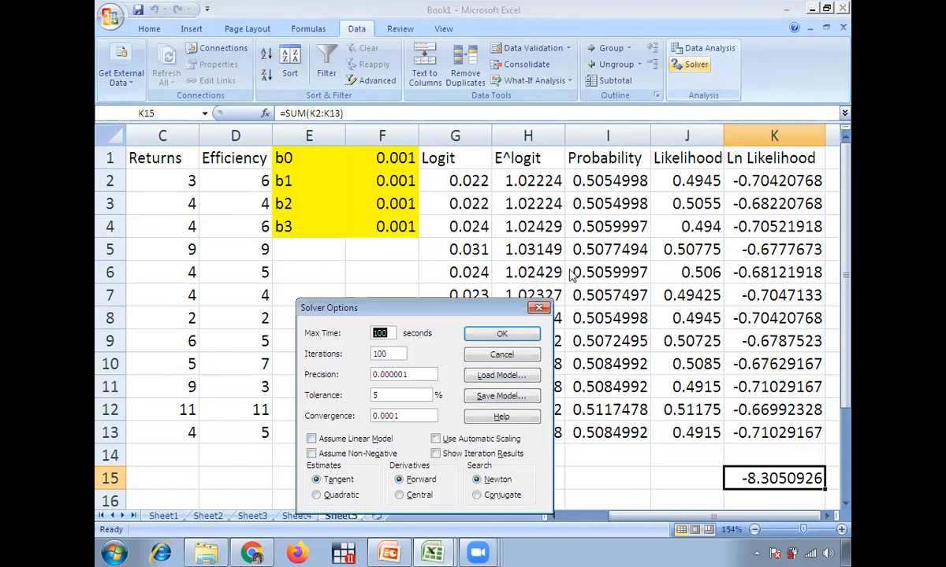
pyautogui.click(502, 333)
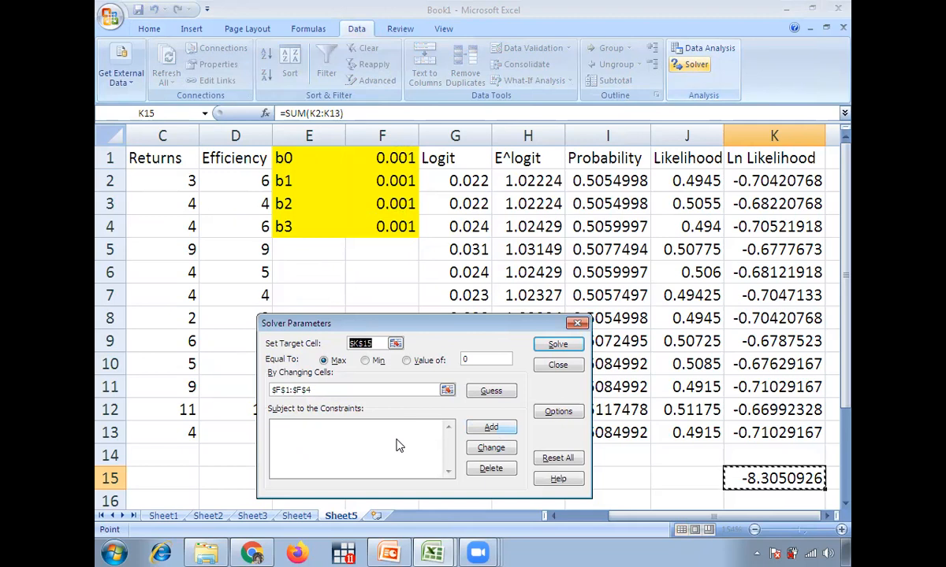
pyautogui.click(557, 345)
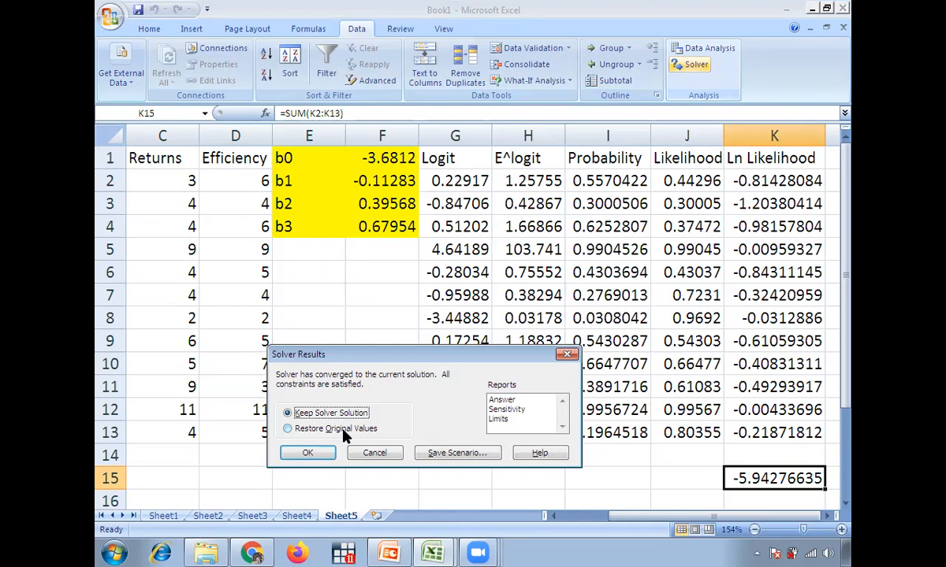
pyautogui.click(308, 452)
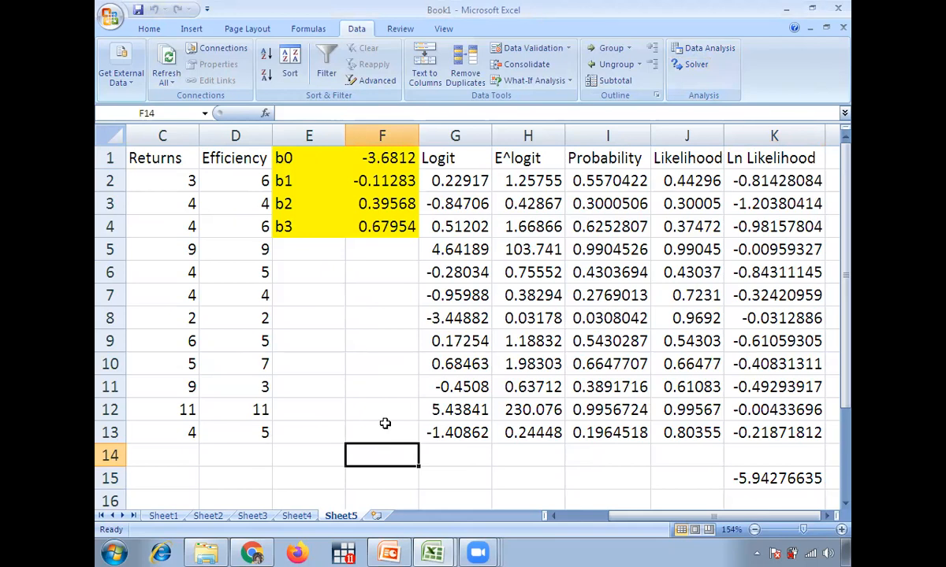
# - Copy the coefficient labels and values in E1:F4 to the block starting at cell E15
pyautogui.click(369, 157)
pyautogui.moveTo(324, 157); pyautogui.dragTo(388, 228)
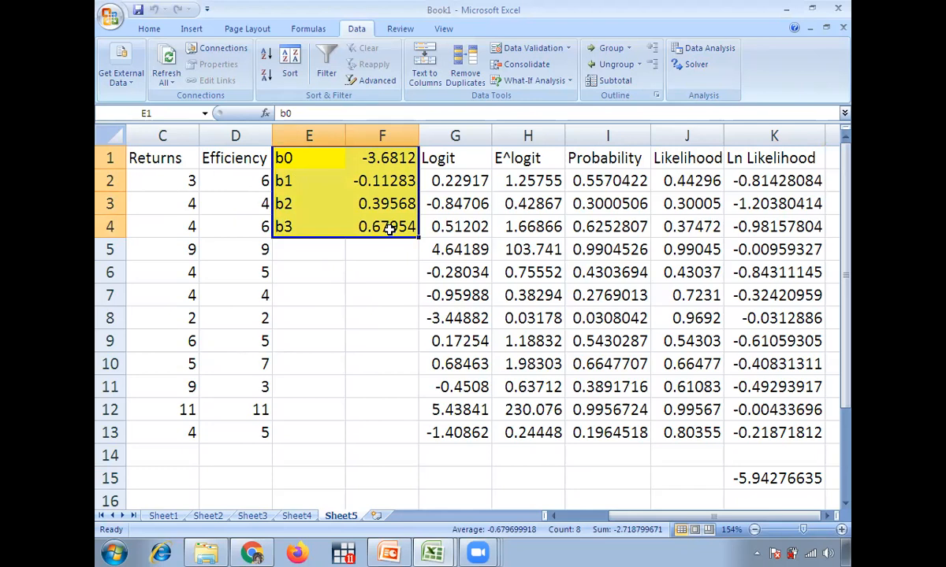
pyautogui.click(359, 382)
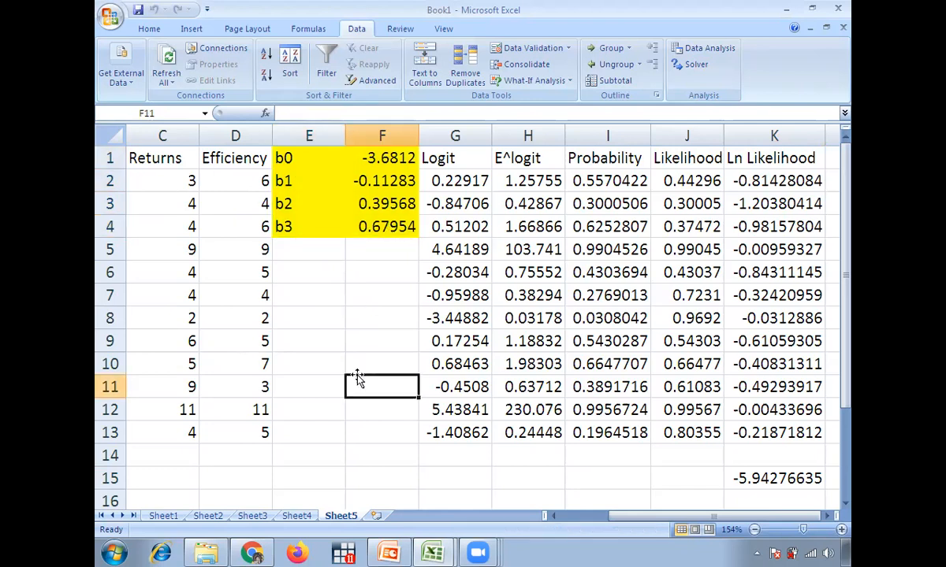
pyautogui.moveTo(305, 156); pyautogui.dragTo(382, 227)
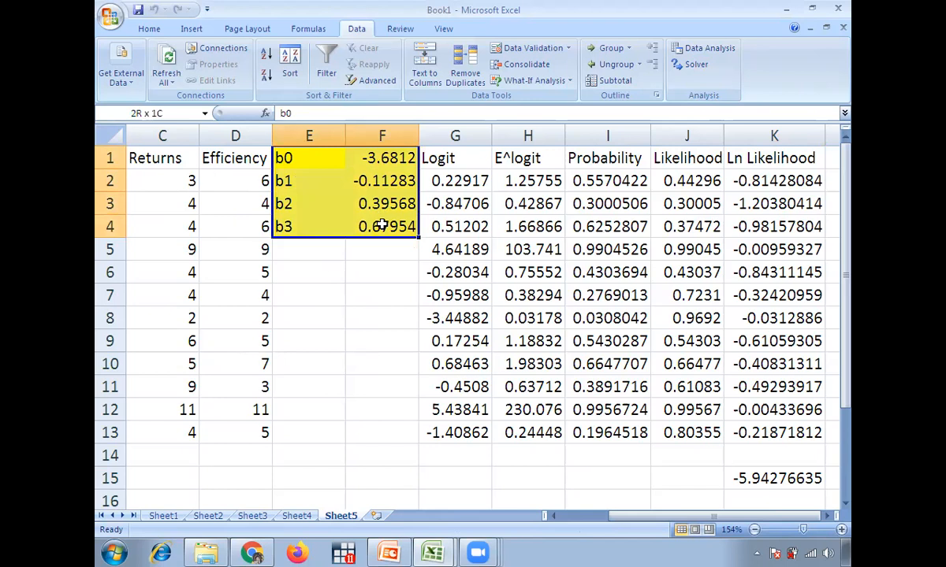
pyautogui.hotkey('ctrl', 'c')
pyautogui.click(281, 477)
pyautogui.hotkey('ctrl', 'v')
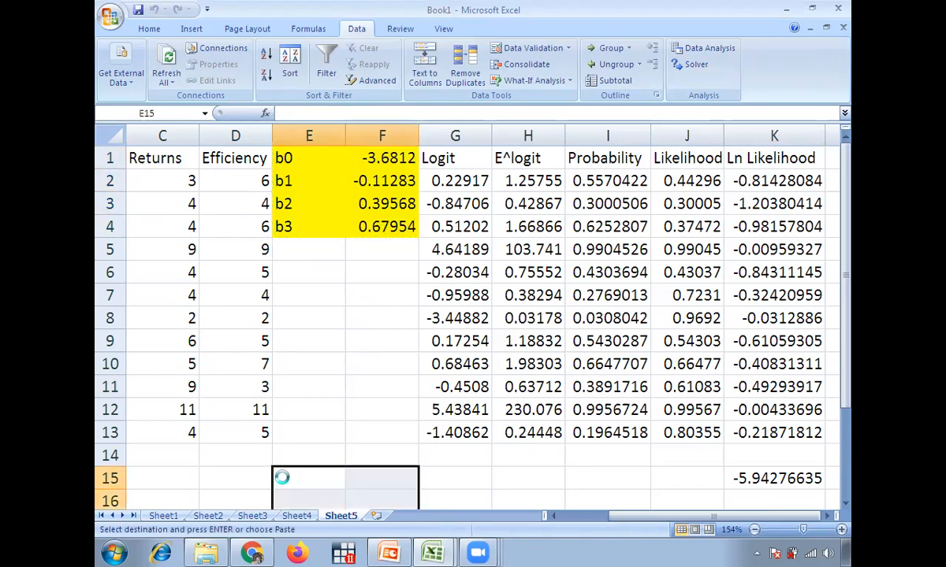
pyautogui.moveTo(840, 367); pyautogui.dragTo(813, 461)
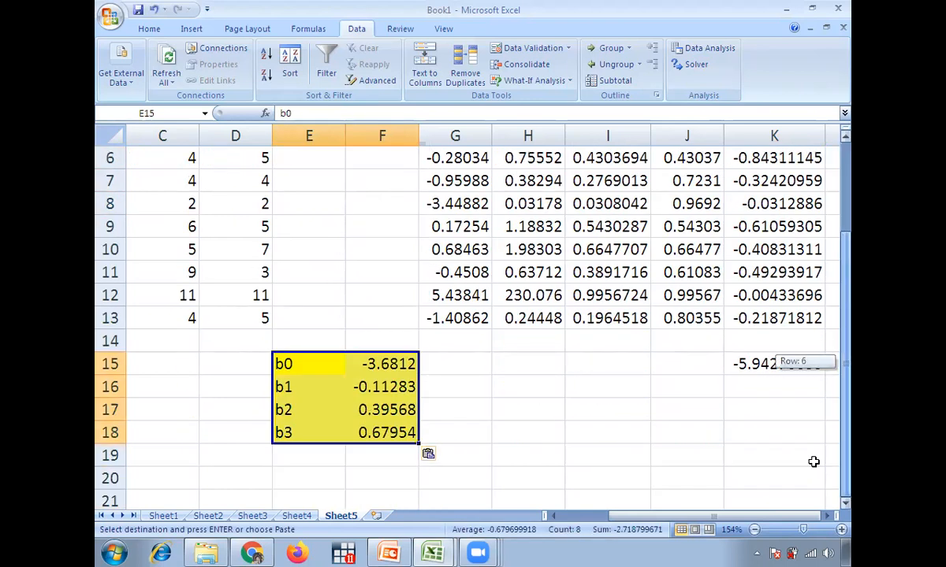
# - Enter the headings P=0 in cell F14 and P=1 in cell G14 above the copied coefficients
pyautogui.click(469, 365)
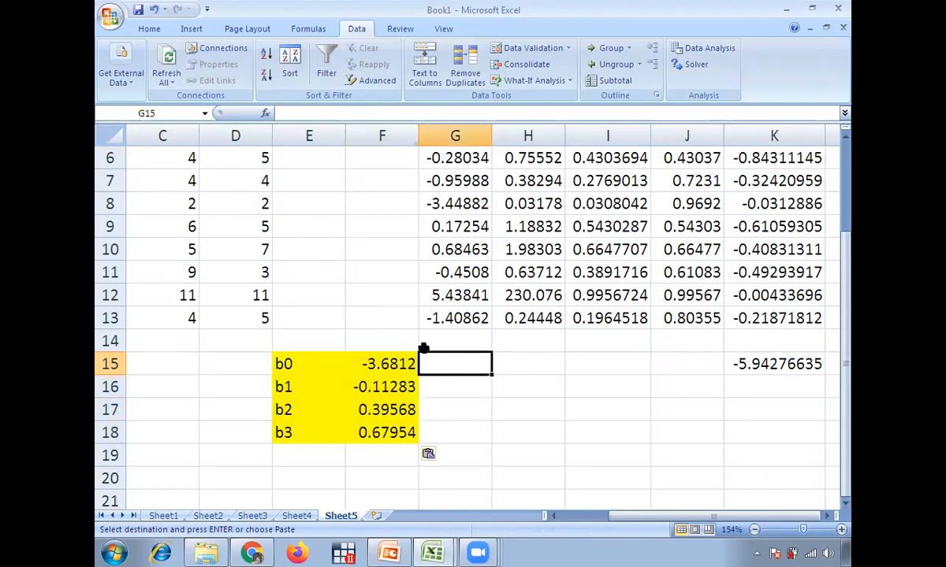
pyautogui.click(394, 339)
pyautogui.doubleClick(394, 339)
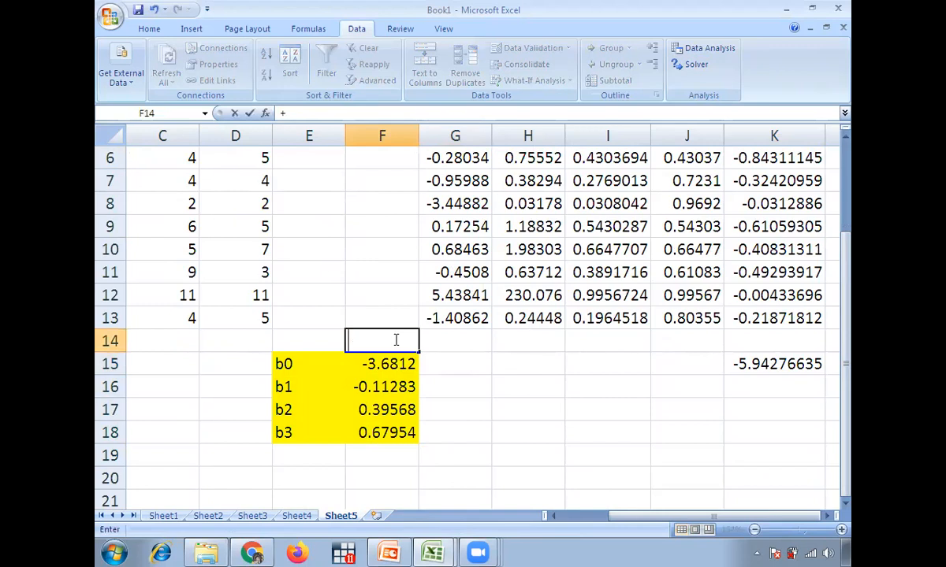
pyautogui.write('P=0')
pyautogui.click(469, 351)
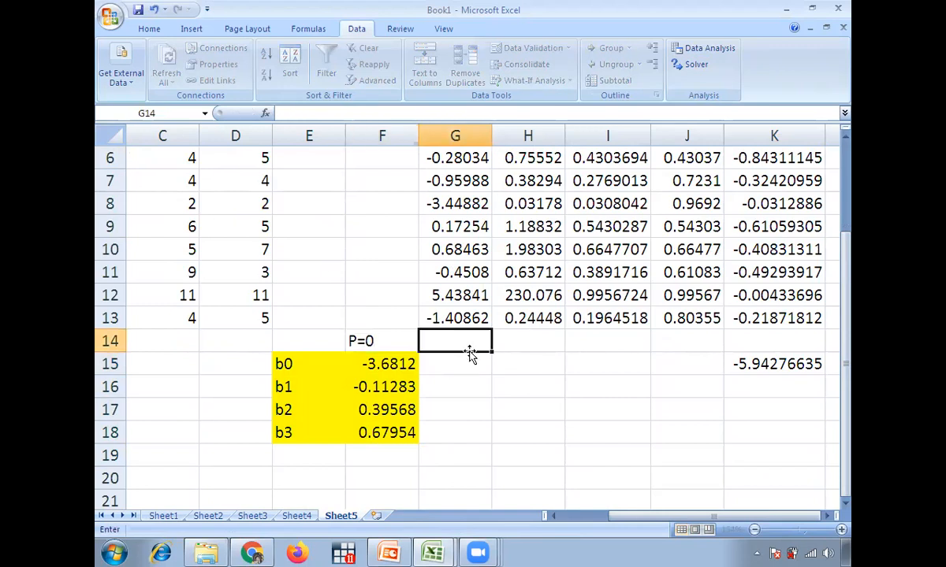
pyautogui.write('P=1')
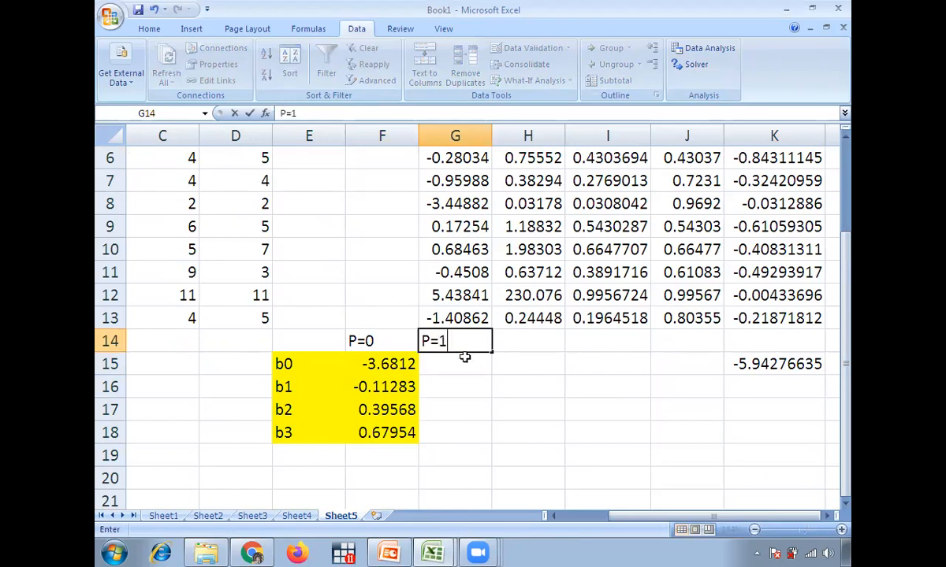
# - Enter the P=1 coefficients 3.6812, 0.11283, 0.39568 and 0.67954 in cells G15 to G18
pyautogui.click(463, 362)
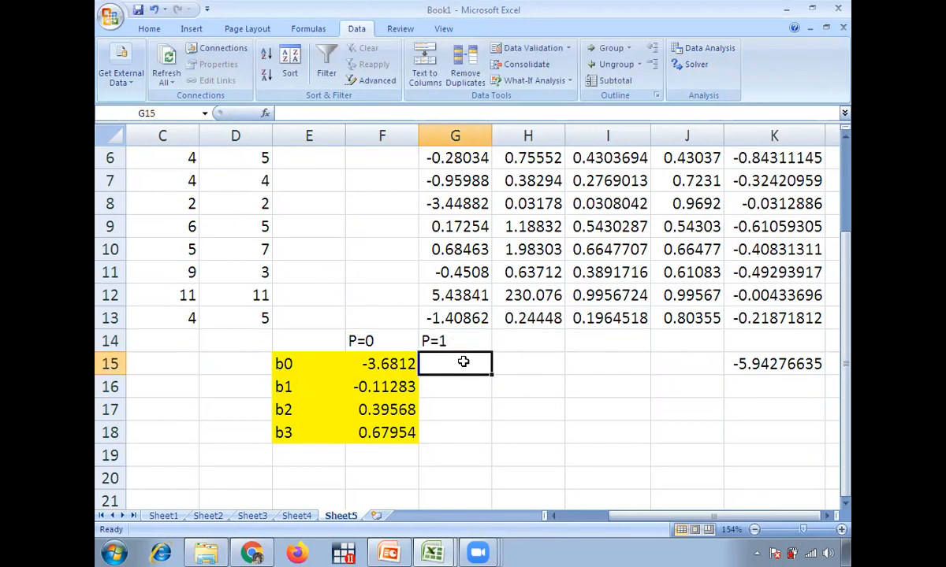
pyautogui.write('3.6812')
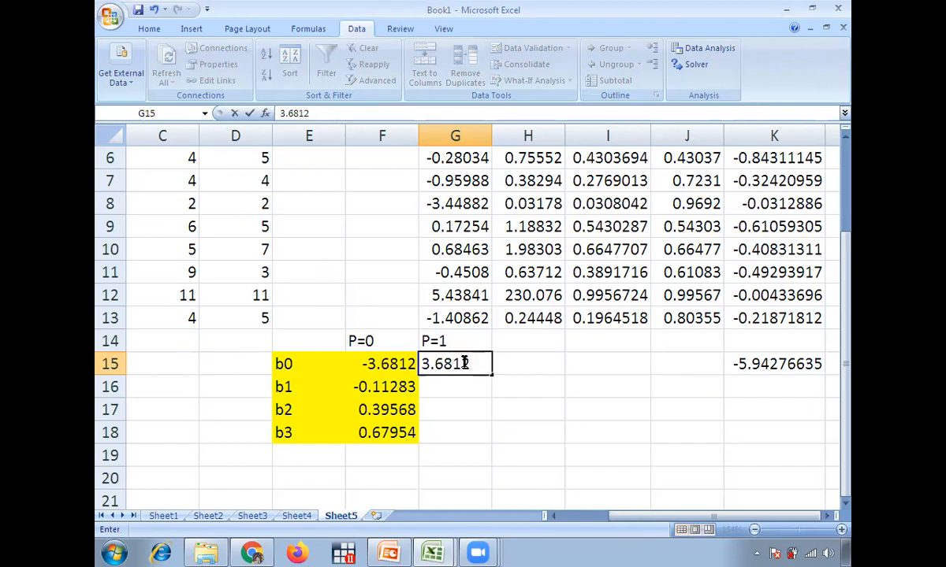
pyautogui.press('Return')
pyautogui.write('0.11283')
pyautogui.press('Return')
pyautogui.write('0.39')
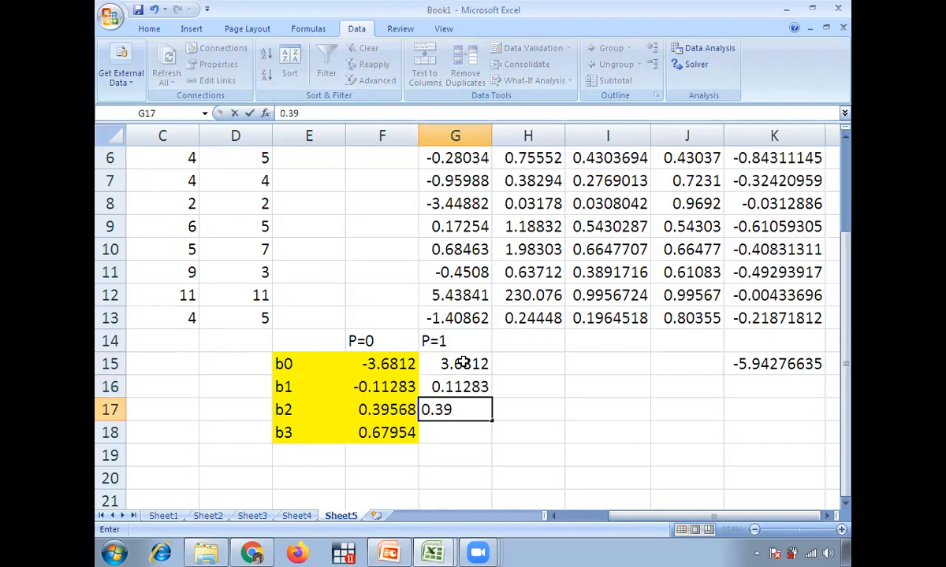
pyautogui.write('568')
pyautogui.press('Return')
pyautogui.write('0.')
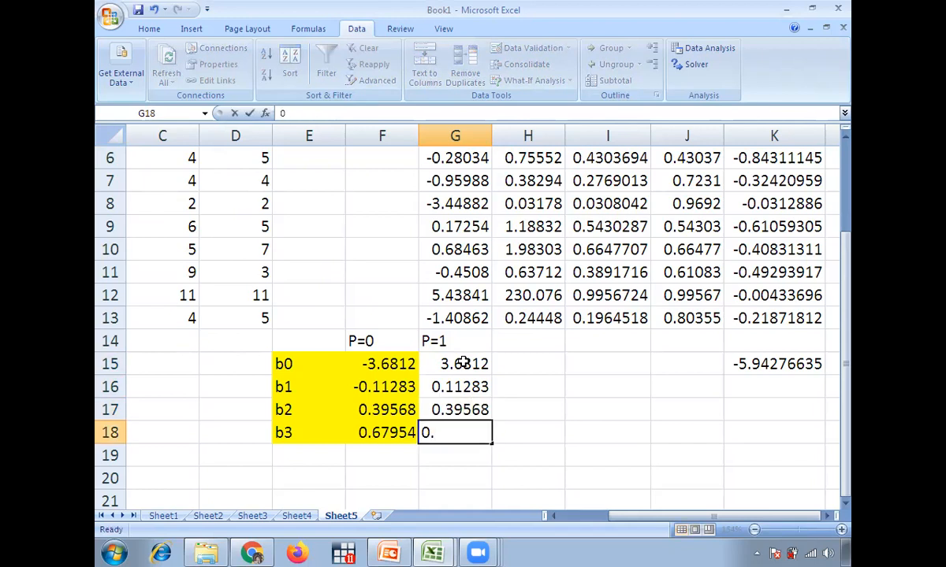
pyautogui.write('67954')
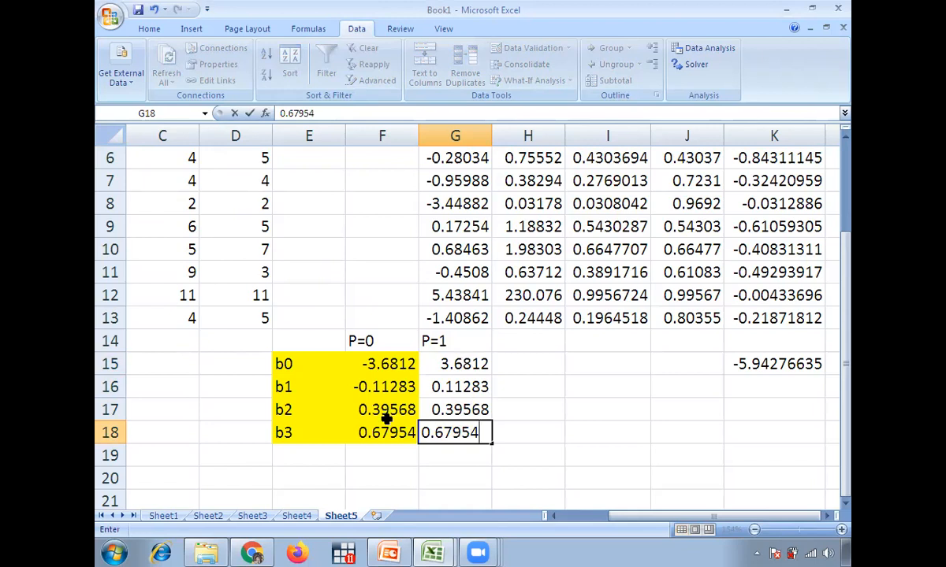
pyautogui.click(513, 446)
pyautogui.click(461, 406)
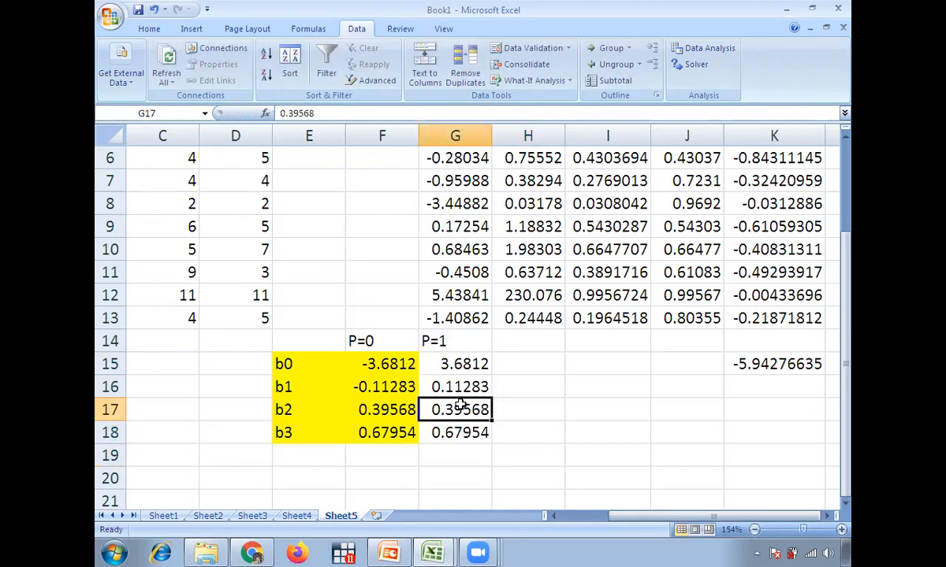
# - Make the P=1 coefficients for b2 and b3 negative, giving -0.39568 in G17 and -0.67954 in G18
pyautogui.click(279, 114)
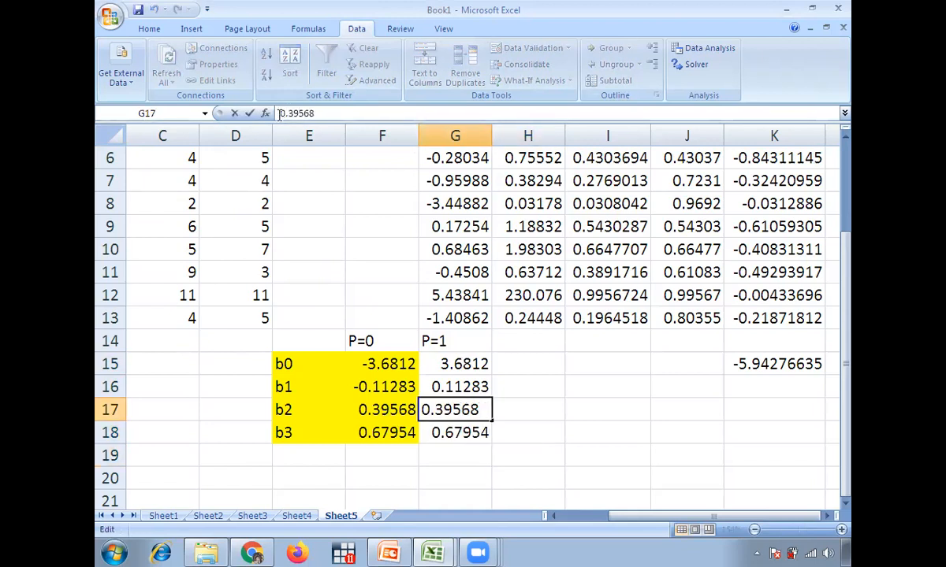
pyautogui.write('-')
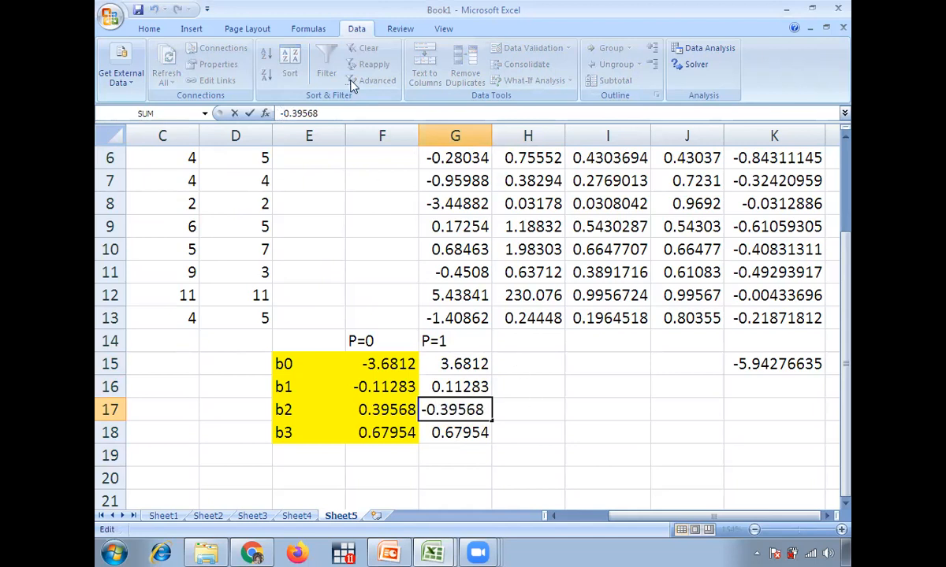
pyautogui.press('Return')
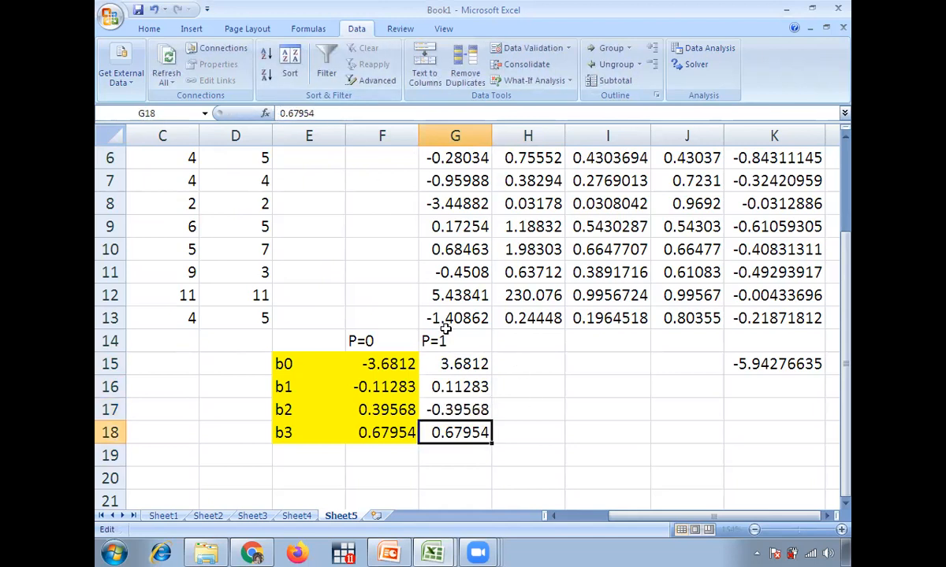
pyautogui.click(282, 112)
pyautogui.write('-')
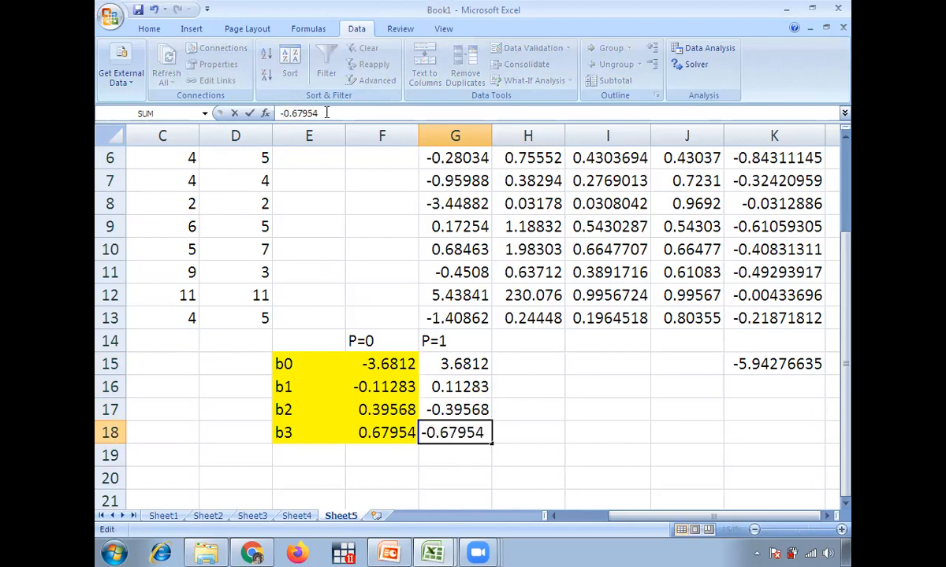
pyautogui.press('Return')
pyautogui.click(534, 409)
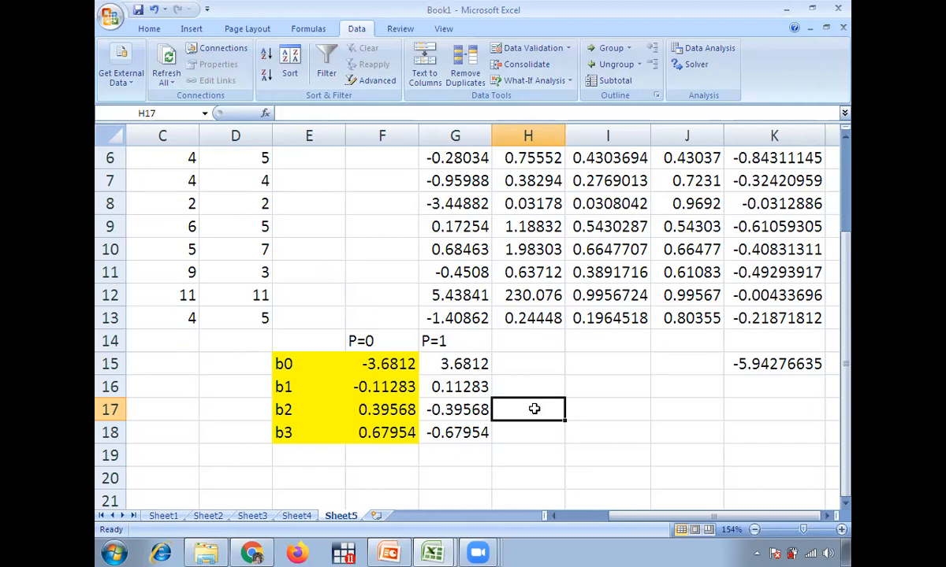
# - Switch to the Logistic presentation in PowerPoint and view slide 7 with the logistic probability formula
pyautogui.click(389, 553)
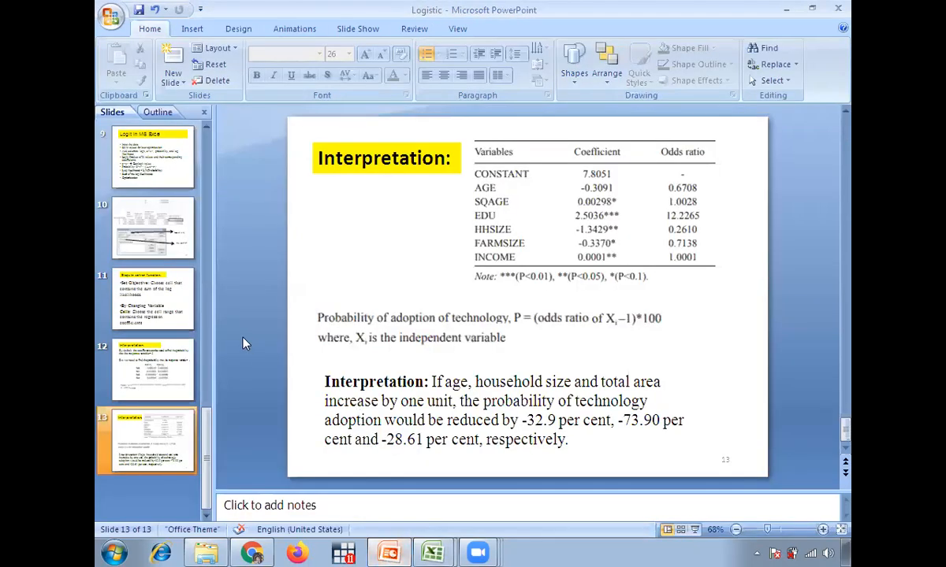
pyautogui.click(175, 229)
pyautogui.press('Up')
pyautogui.press('Up')
pyautogui.press('Up')
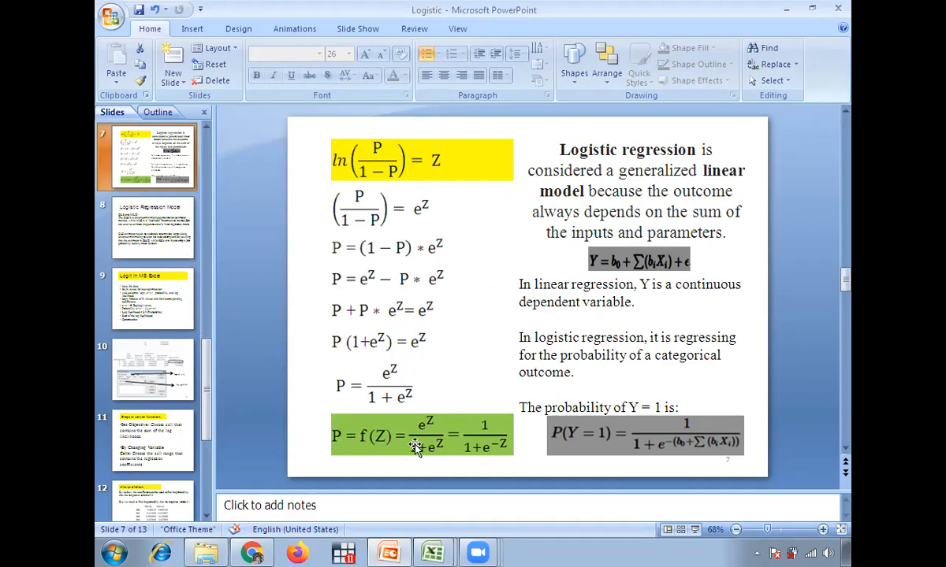
# - Return to Sheet5 in Excel and start an EXP formula in F20 with the P=1 intercept G15
pyautogui.click(432, 551)
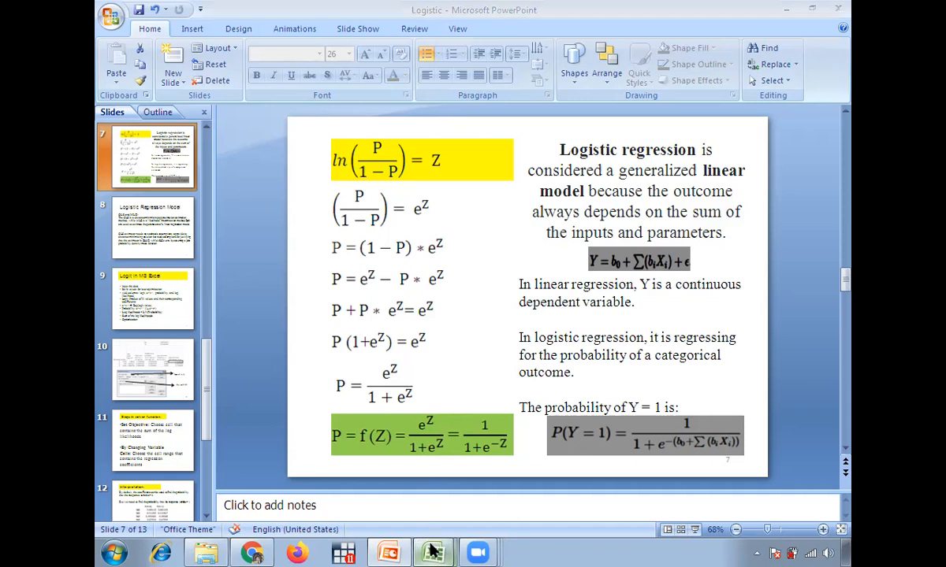
pyautogui.click(341, 519)
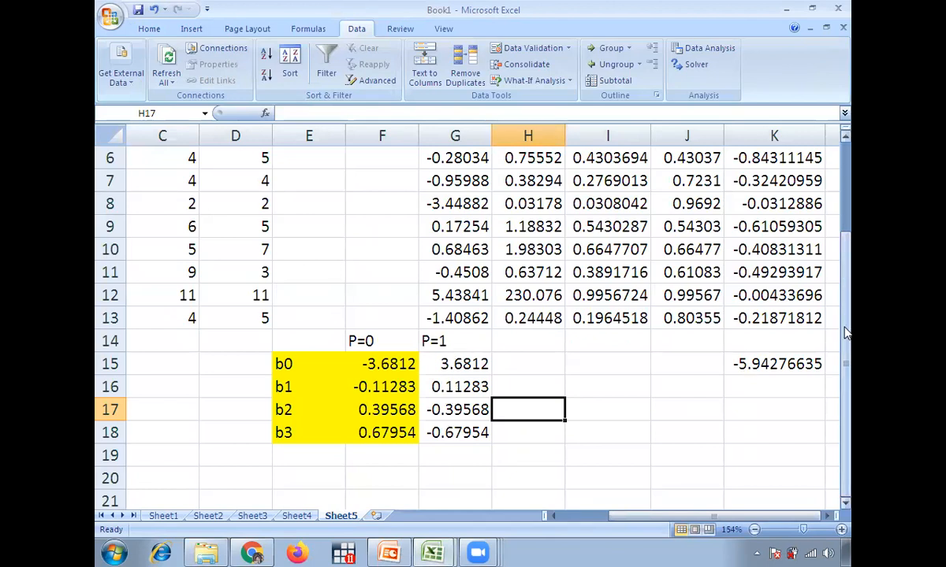
pyautogui.scroll(2, 307, 258)
pyautogui.moveTo(682, 516); pyautogui.dragTo(590, 507)
pyautogui.moveTo(846, 340); pyautogui.dragTo(848, 458)
pyautogui.click(544, 474)
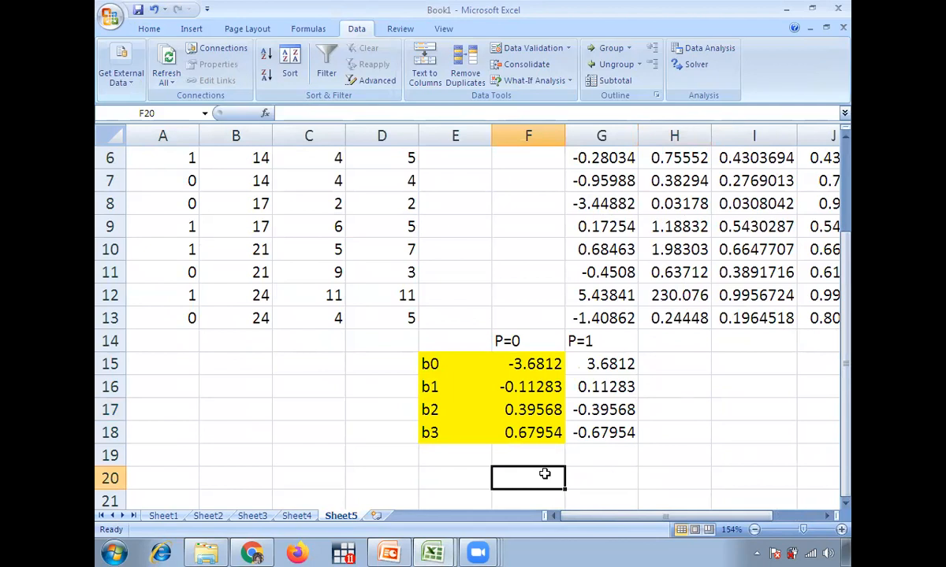
pyautogui.write('=exp')
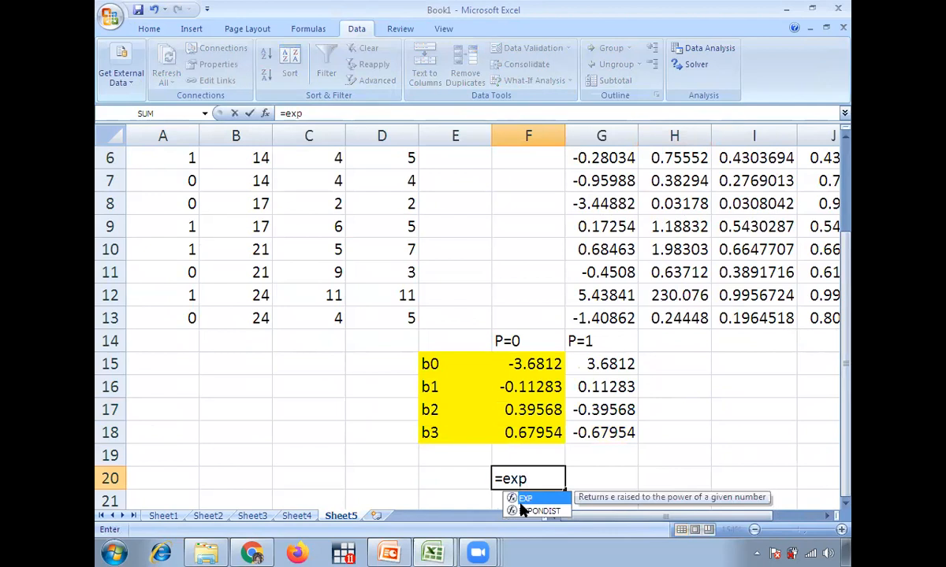
pyautogui.doubleClick(526, 500)
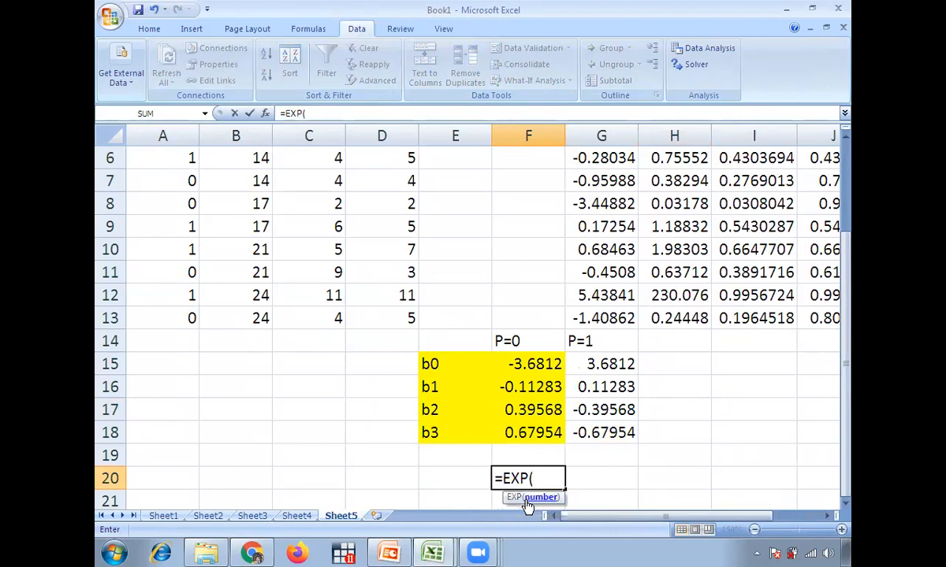
pyautogui.click(600, 368)
pyautogui.write('+')
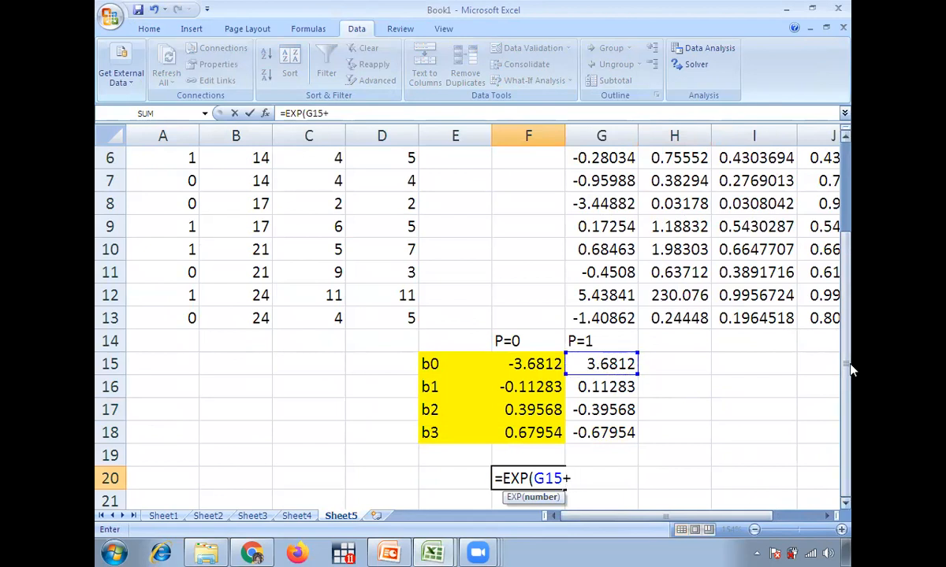
pyautogui.moveTo(845, 372); pyautogui.dragTo(851, 263)
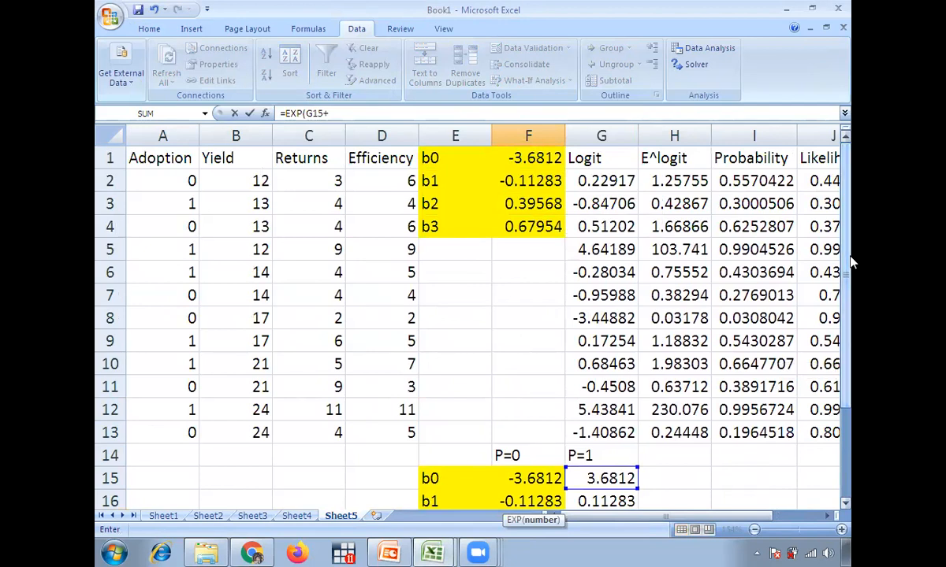
pyautogui.click(260, 363)
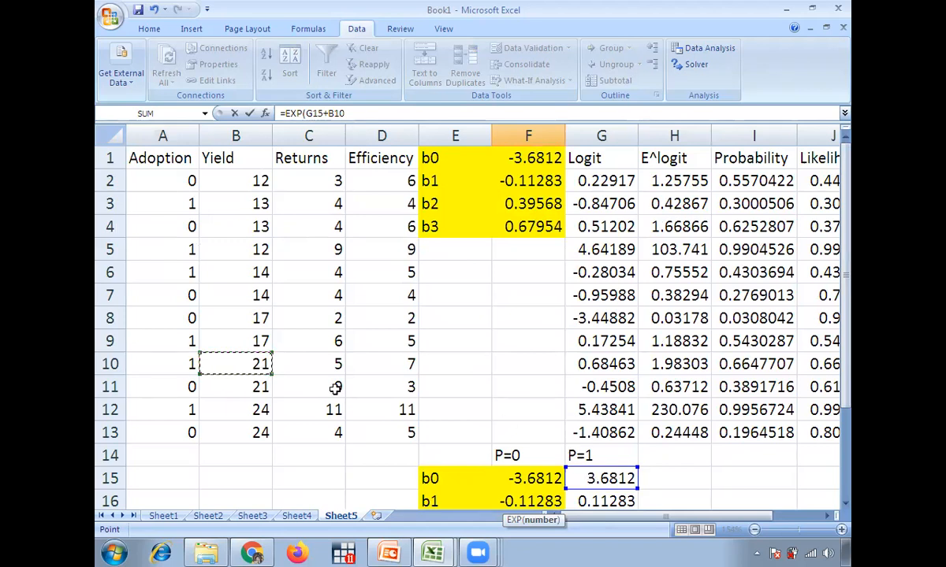
pyautogui.moveTo(849, 341); pyautogui.dragTo(849, 355)
pyautogui.write('*')
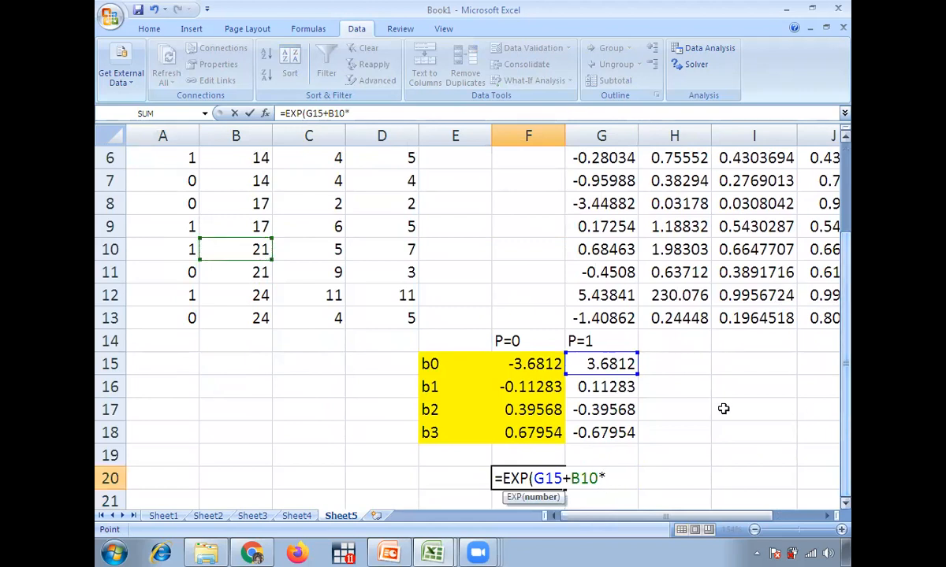
pyautogui.press('BackSpace')
pyautogui.press('BackSpace')
pyautogui.press('BackSpace')
pyautogui.press('BackSpace')
pyautogui.press('BackSpace')
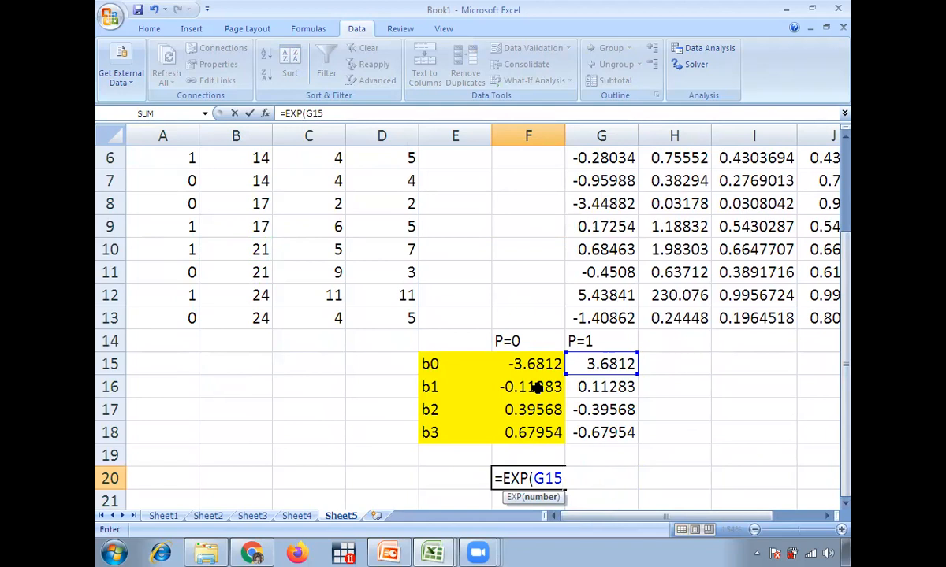
# - Extend the EXP formula in F20 with the Yield and Returns terms +G16*B12+G17*C12
pyautogui.write('+')
pyautogui.click(585, 387)
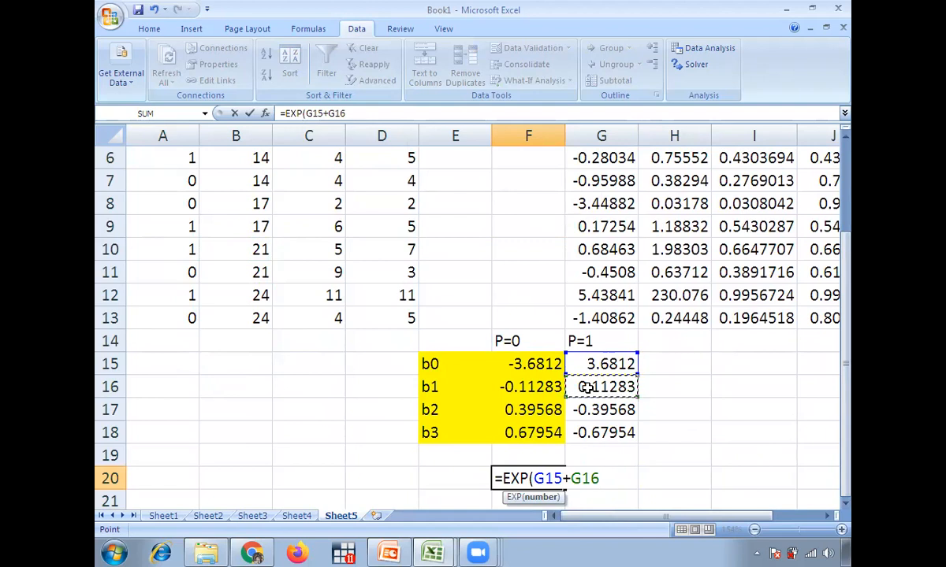
pyautogui.write('*')
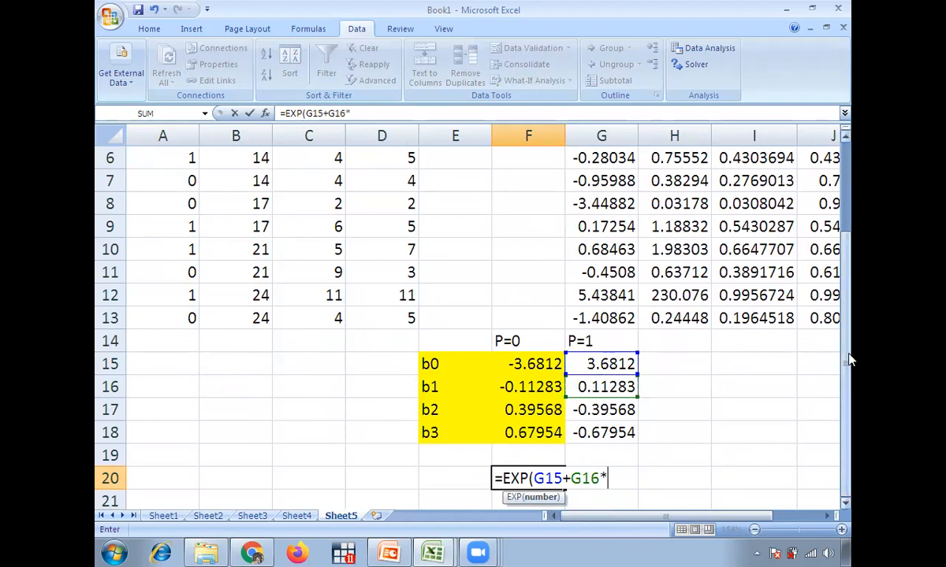
pyautogui.scroll(1, 839, 353)
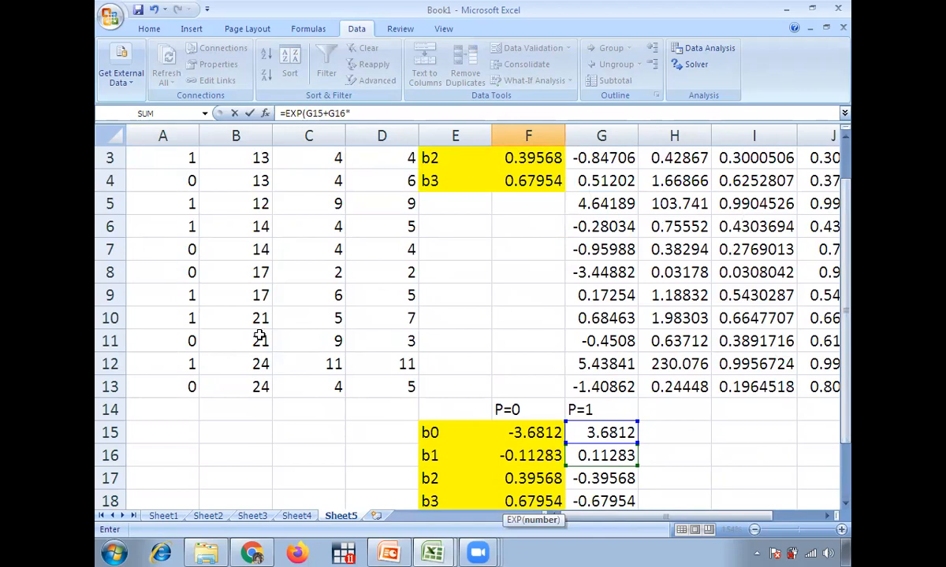
pyautogui.click(260, 364)
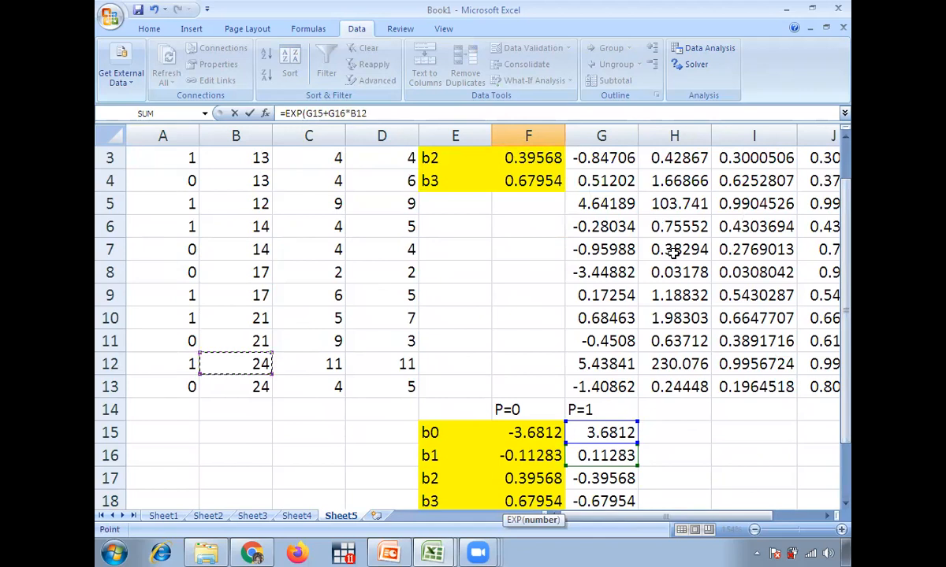
pyautogui.scroll(-1, 847, 327)
pyautogui.write('+')
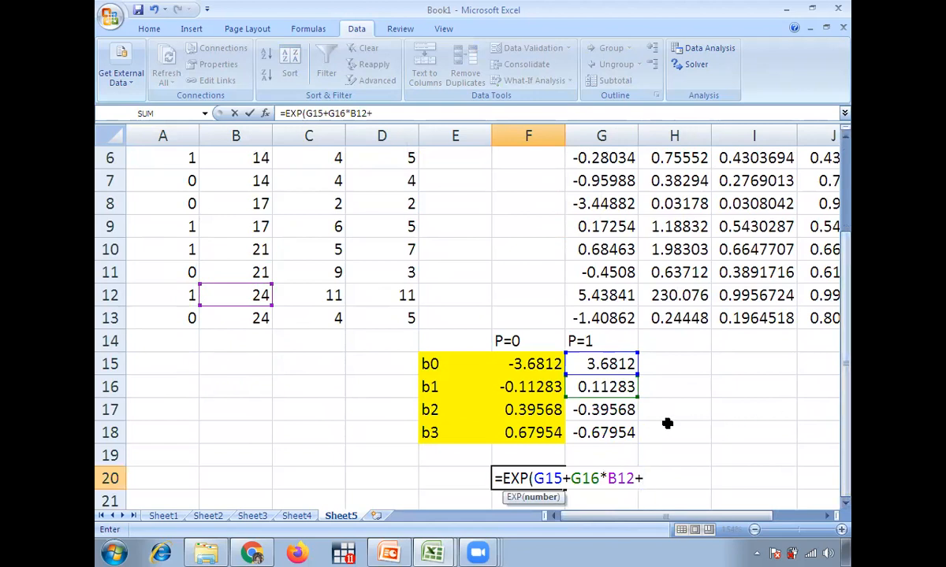
pyautogui.click(601, 410)
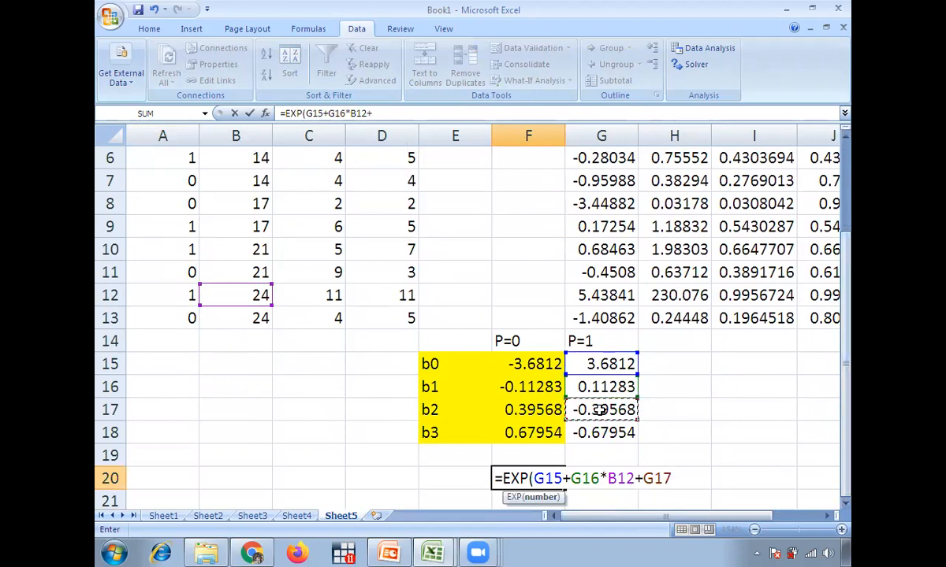
pyautogui.write('*')
pyautogui.moveTo(845, 267)
pyautogui.mouseDown()
pyautogui.moveTo(847, 235)
pyautogui.moveTo(847, 268)
pyautogui.mouseUp()
pyautogui.click(308, 296)
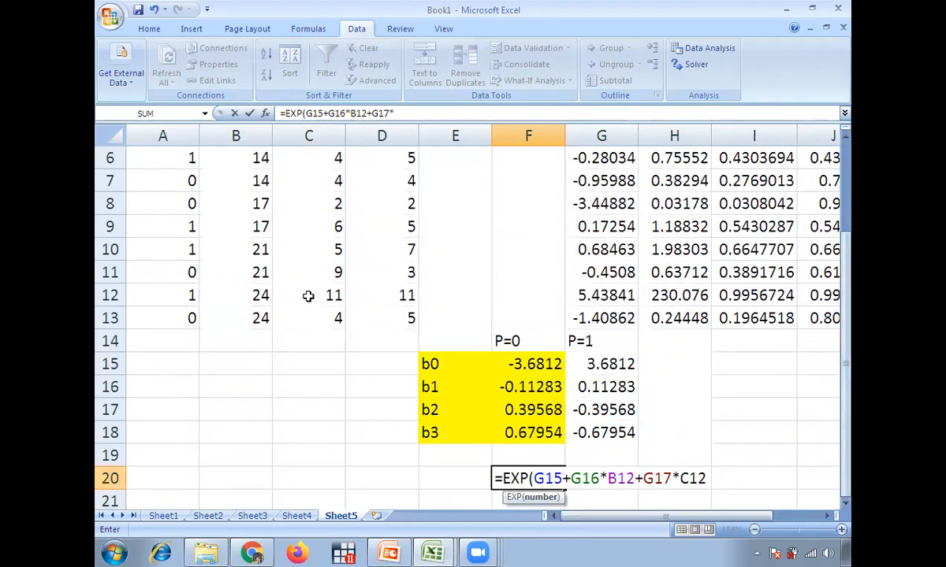
# - Add the Efficiency term +G18*D12 to the EXP formula in F20, close the parenthesis and enter it
pyautogui.write('+')
pyautogui.click(609, 433)
pyautogui.write('*')
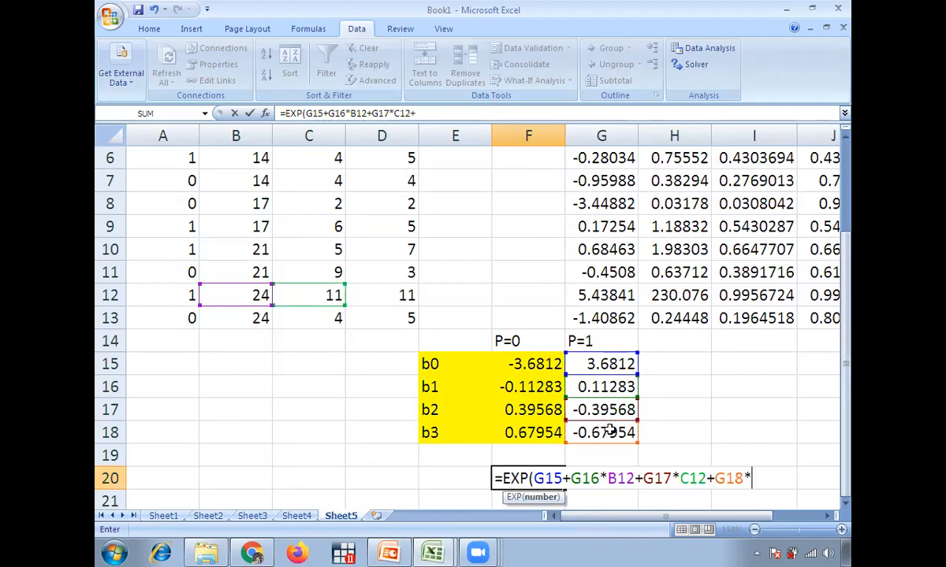
pyautogui.moveTo(846, 425)
pyautogui.mouseDown()
pyautogui.moveTo(841, 296)
pyautogui.moveTo(843, 417)
pyautogui.mouseUp()
pyautogui.click(411, 295)
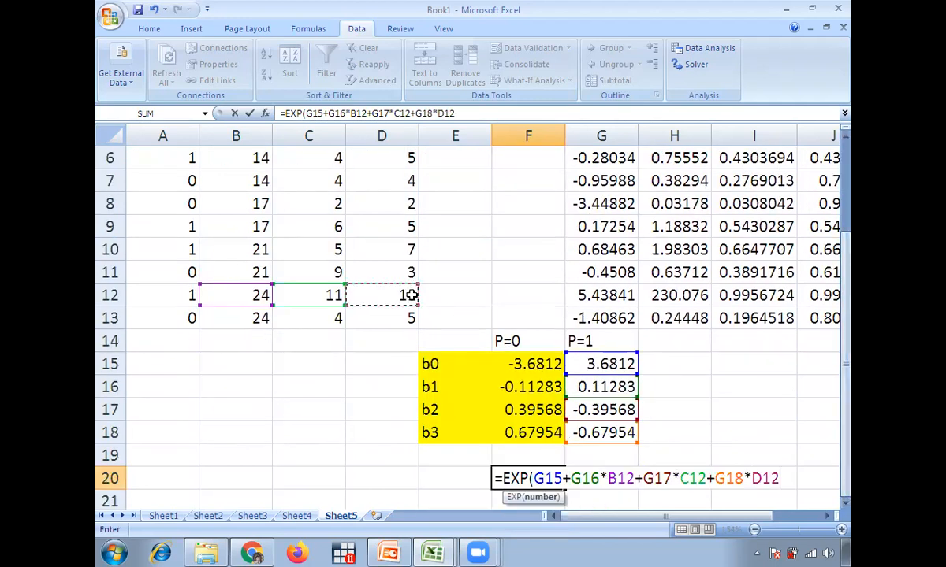
pyautogui.write(')')
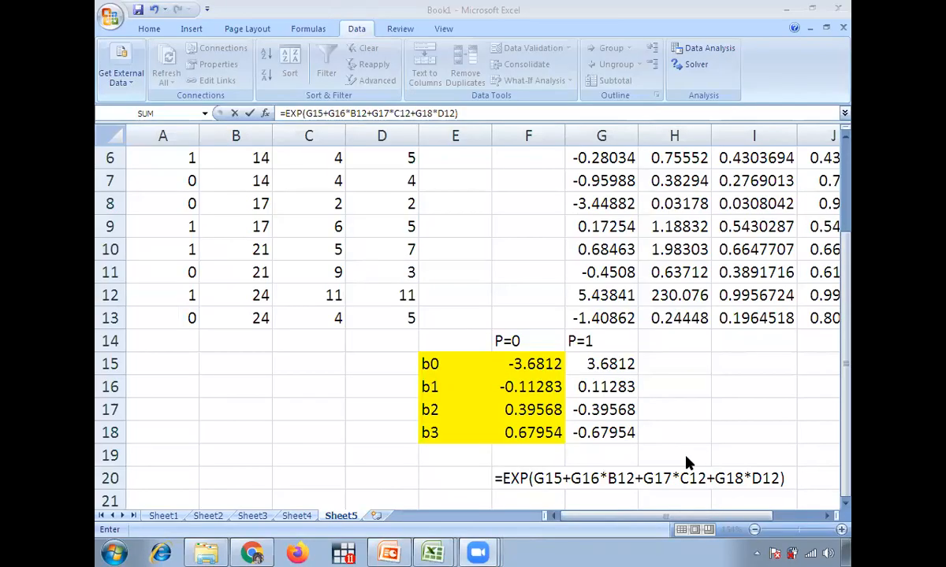
pyautogui.click(786, 478)
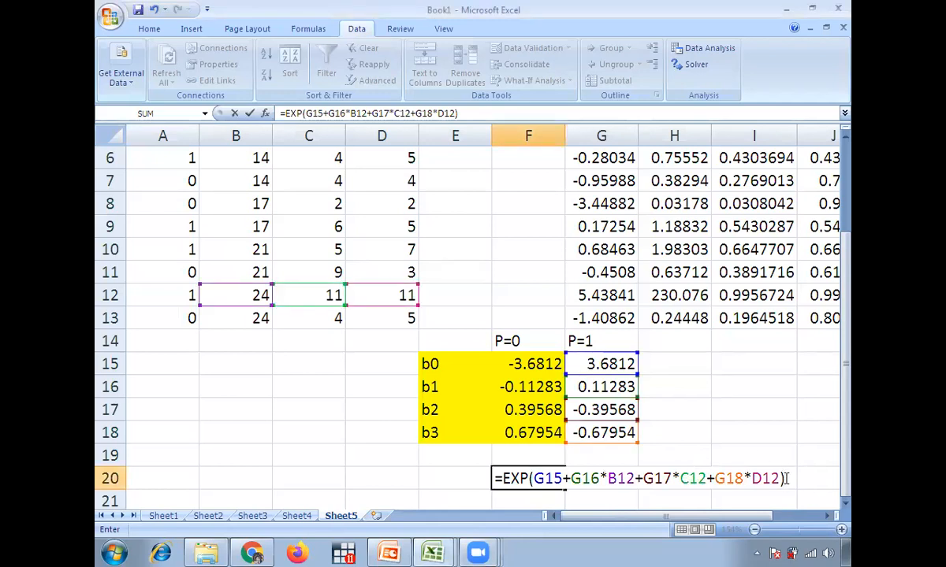
pyautogui.press('Return')
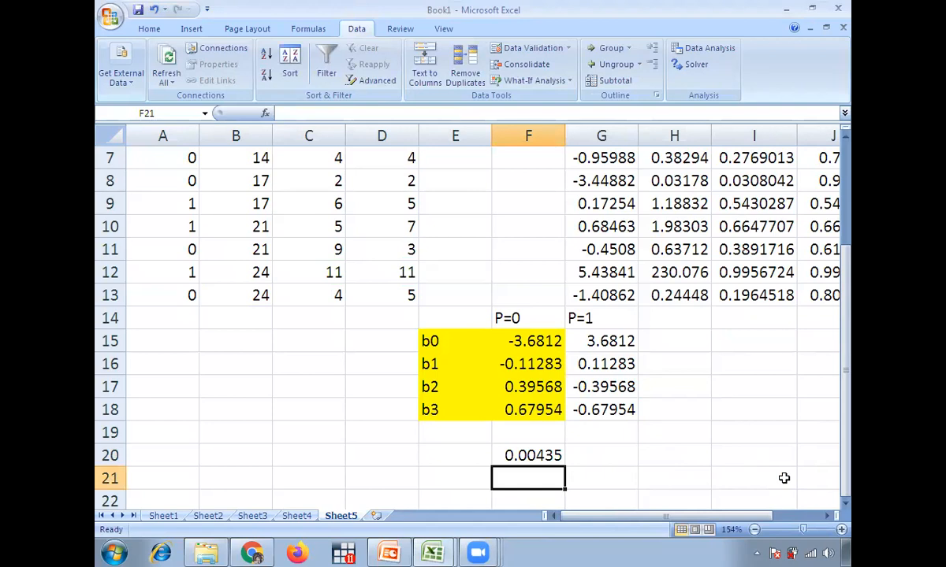
# - Enter the denominator formula =1+F20 in cell F21
pyautogui.write('=')
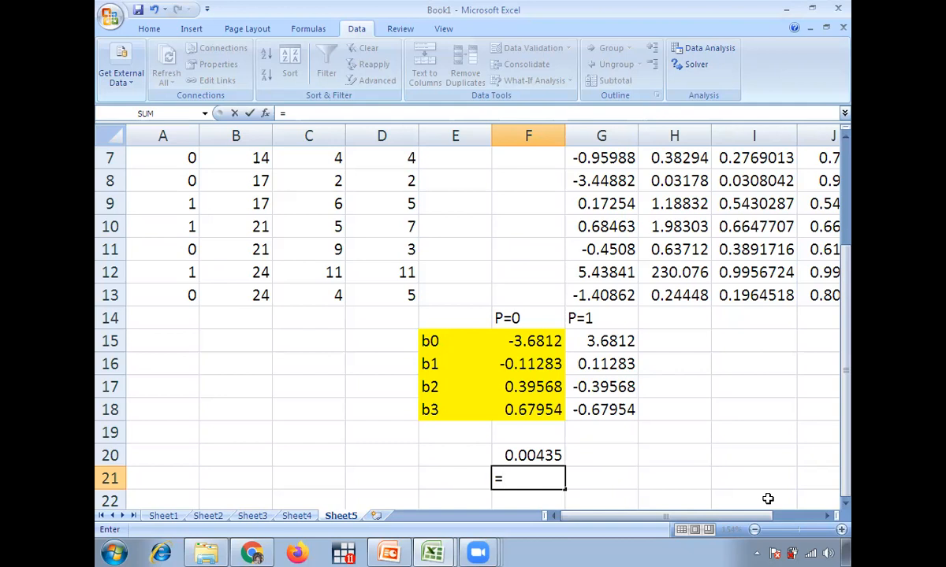
pyautogui.click(573, 455)
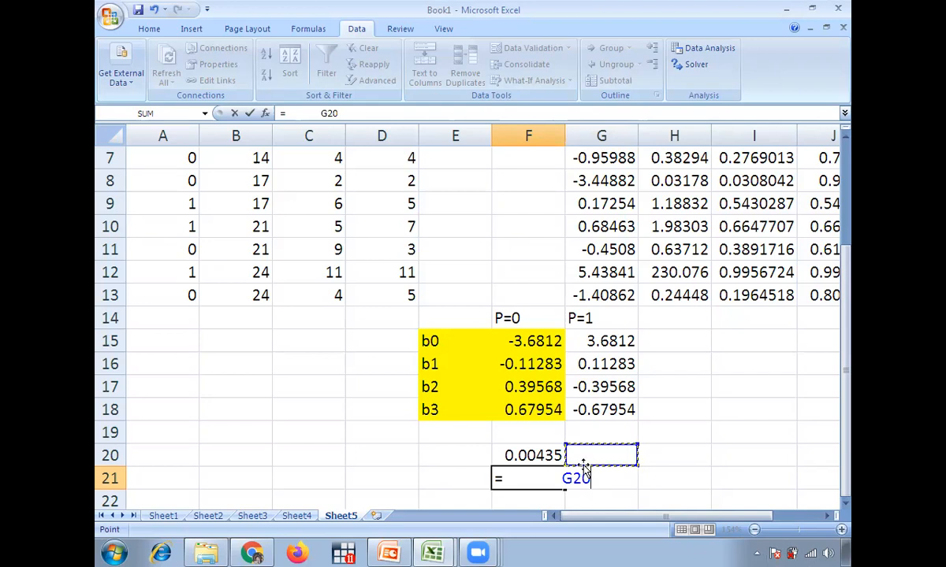
pyautogui.press('BackSpace')
pyautogui.press('BackSpace')
pyautogui.press('BackSpace')
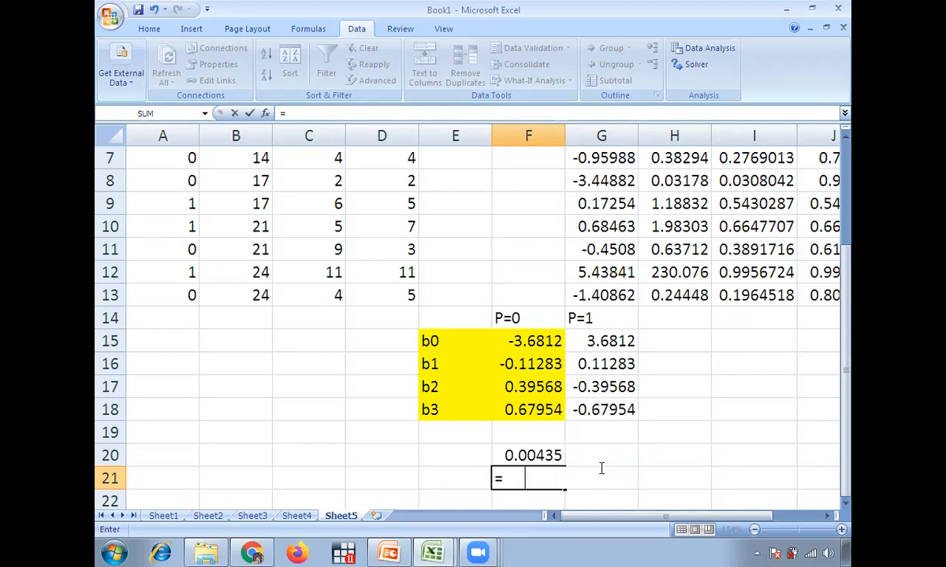
pyautogui.write('1+')
pyautogui.click(524, 459)
pyautogui.press('Return')
# - Compute the predicted probability in cell G21 with the formula =F20/F21
pyautogui.click(608, 458)
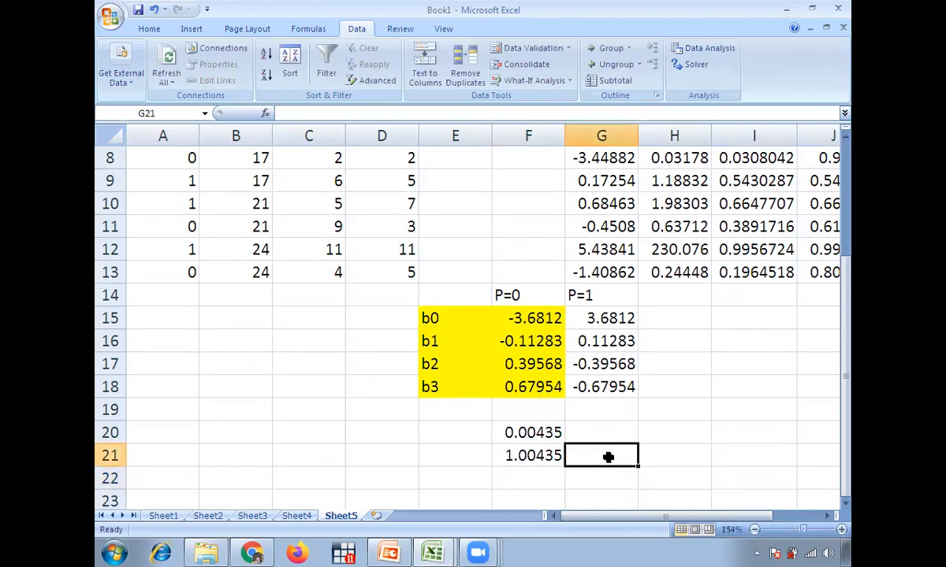
pyautogui.write('=')
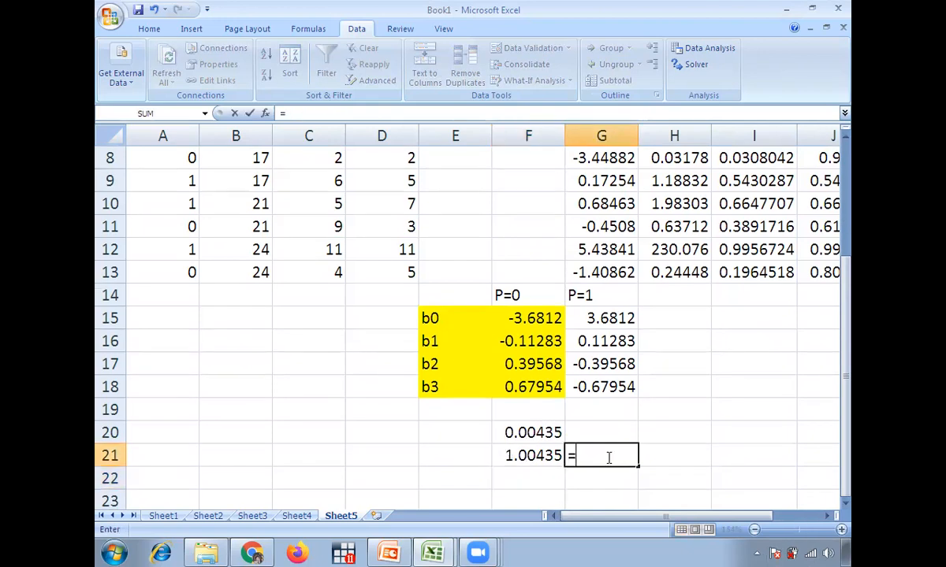
pyautogui.click(533, 432)
pyautogui.write('/')
pyautogui.click(523, 452)
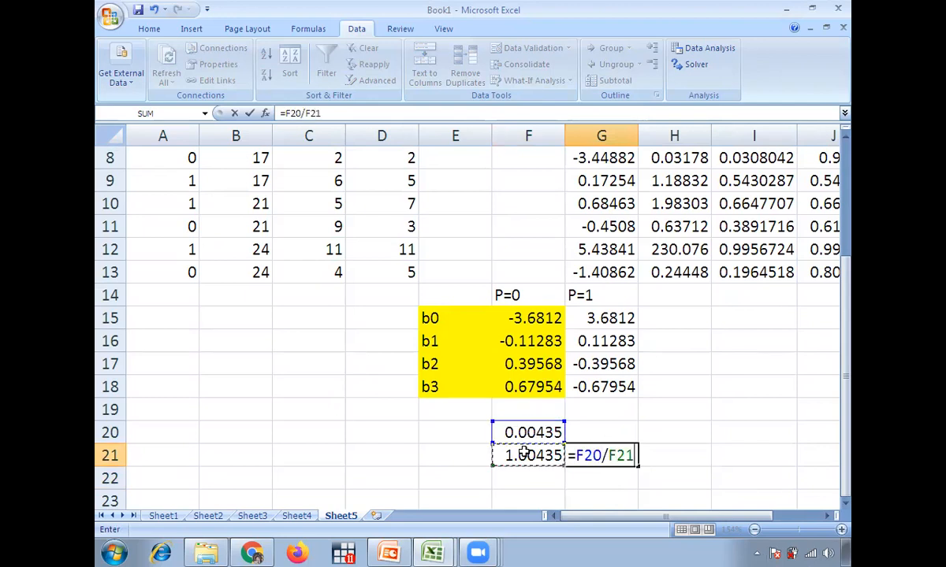
pyautogui.press('Return')
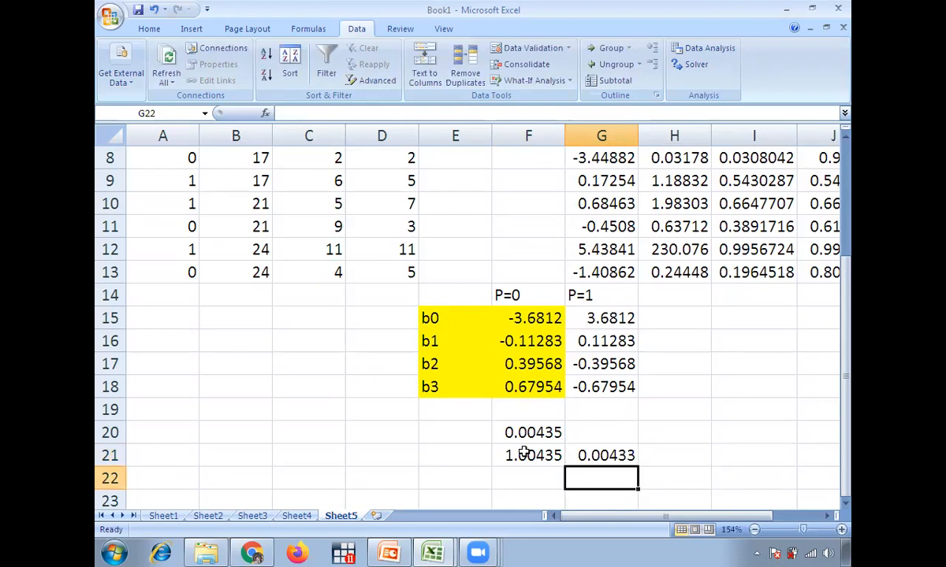
# - Convert the probability to a percentage in cell G22 with the formula =G21*100
pyautogui.write('=')
pyautogui.click(575, 454)
pyautogui.write('*100')
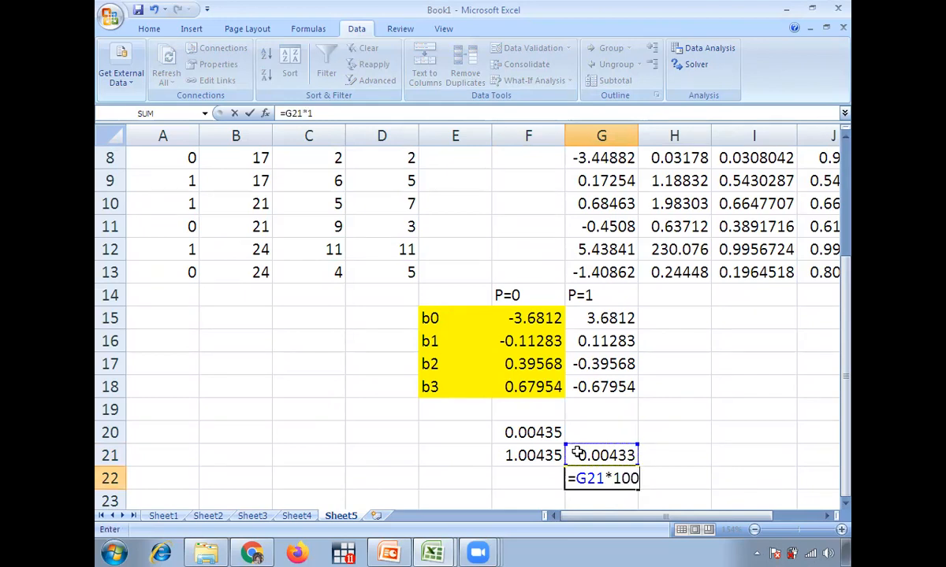
pyautogui.press('Return')
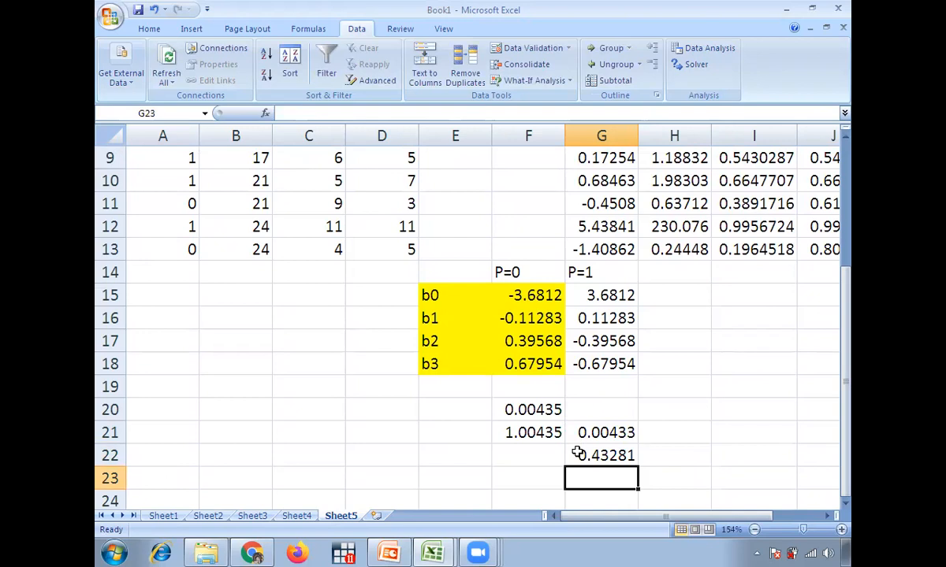
# - Change the predictor references in F20 so the formula reads =EXP(G15+G16*B11+G17*C9+G18*D9)
pyautogui.click(594, 432)
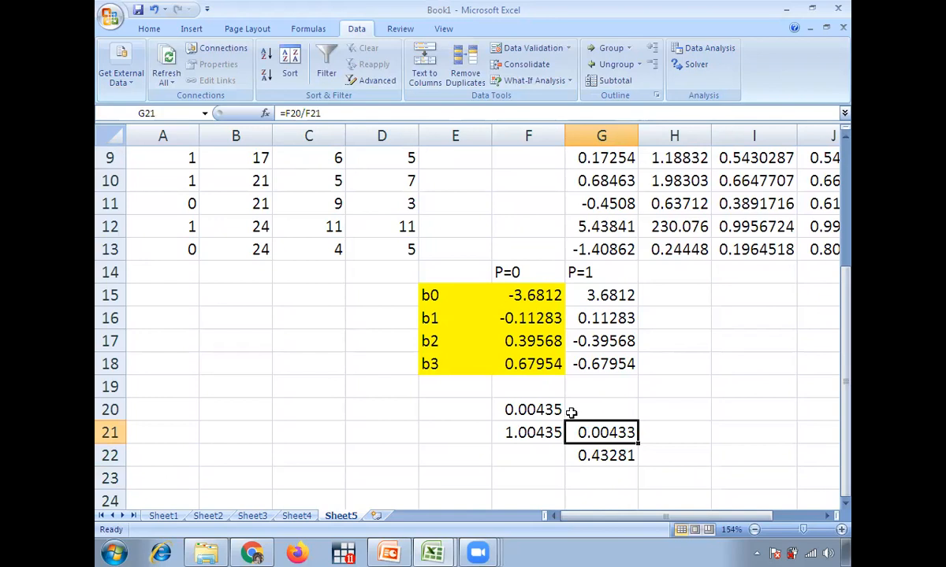
pyautogui.click(551, 415)
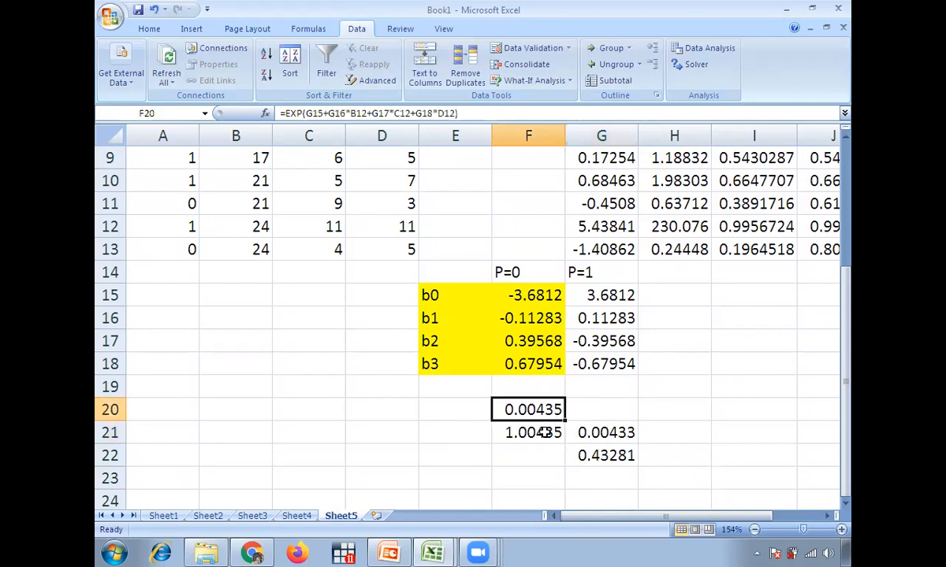
pyautogui.click(500, 115)
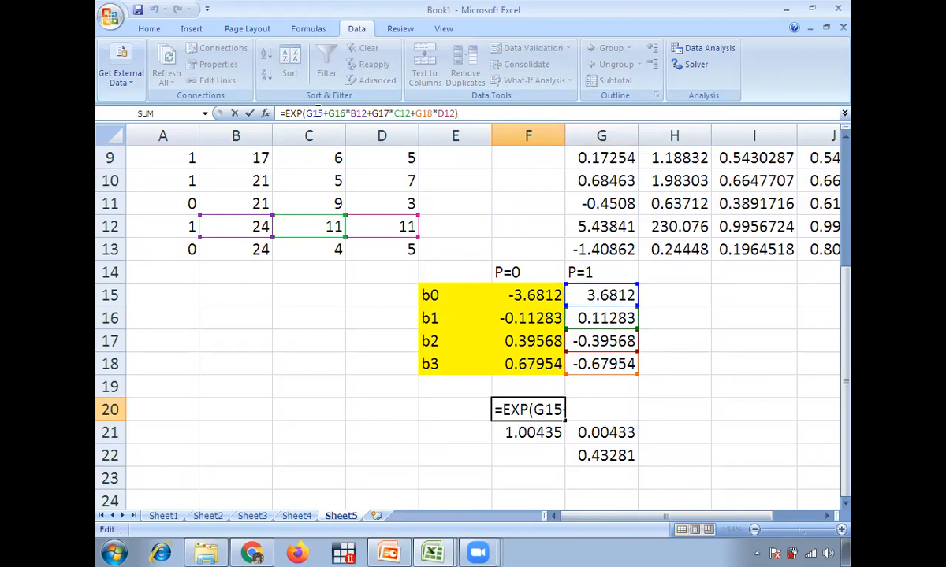
pyautogui.click(370, 113)
pyautogui.moveTo(367, 112); pyautogui.dragTo(353, 113)
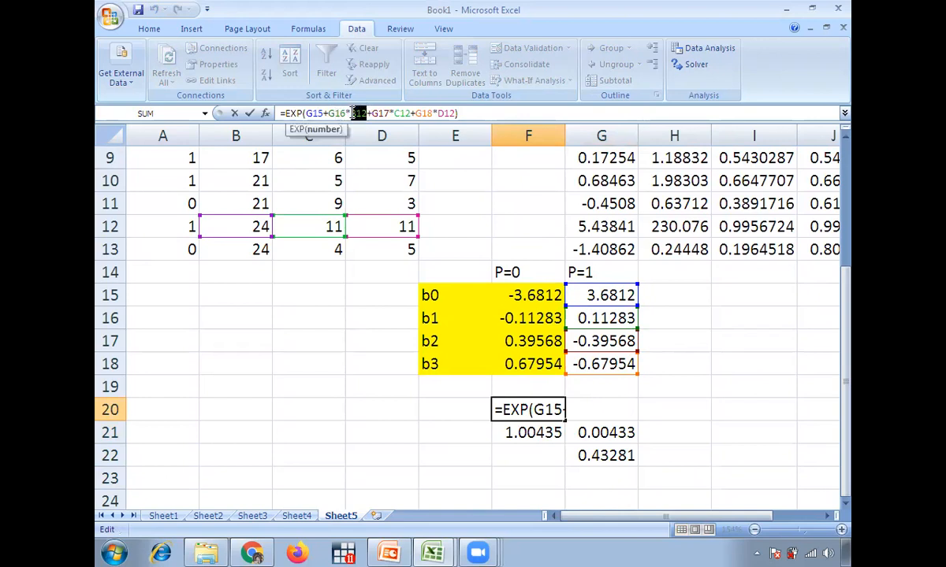
pyautogui.click(253, 203)
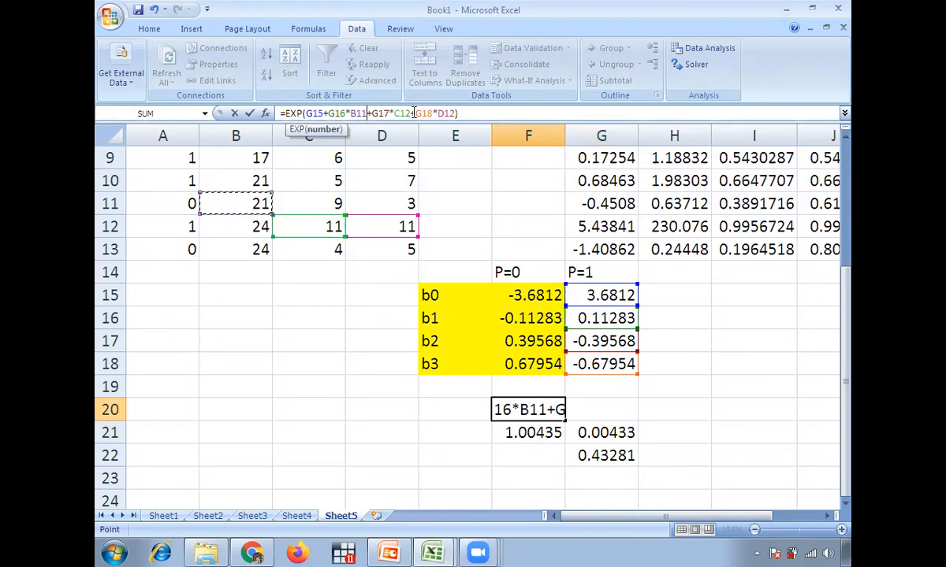
pyautogui.moveTo(411, 113); pyautogui.dragTo(394, 113)
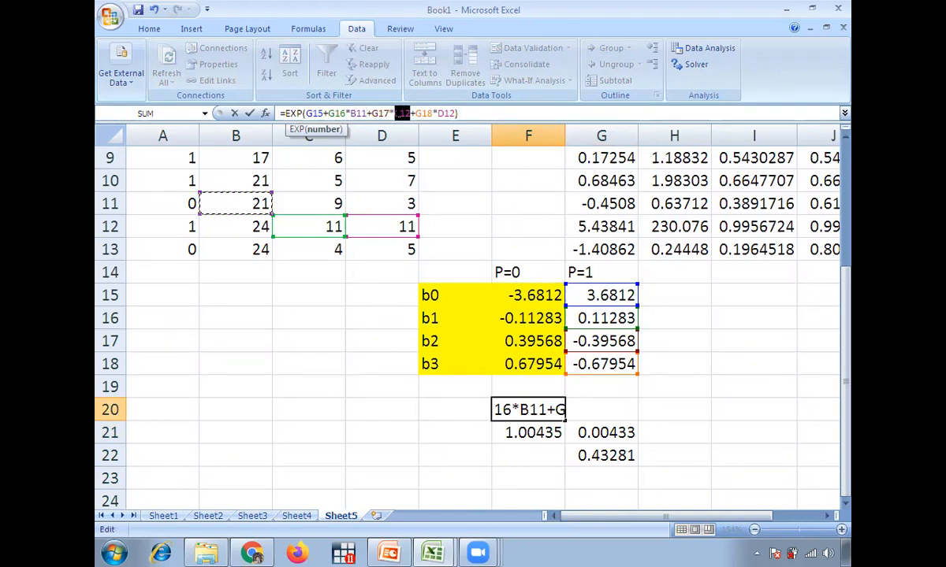
pyautogui.click(337, 156)
pyautogui.moveTo(432, 113); pyautogui.dragTo(450, 112)
pyautogui.click(406, 156)
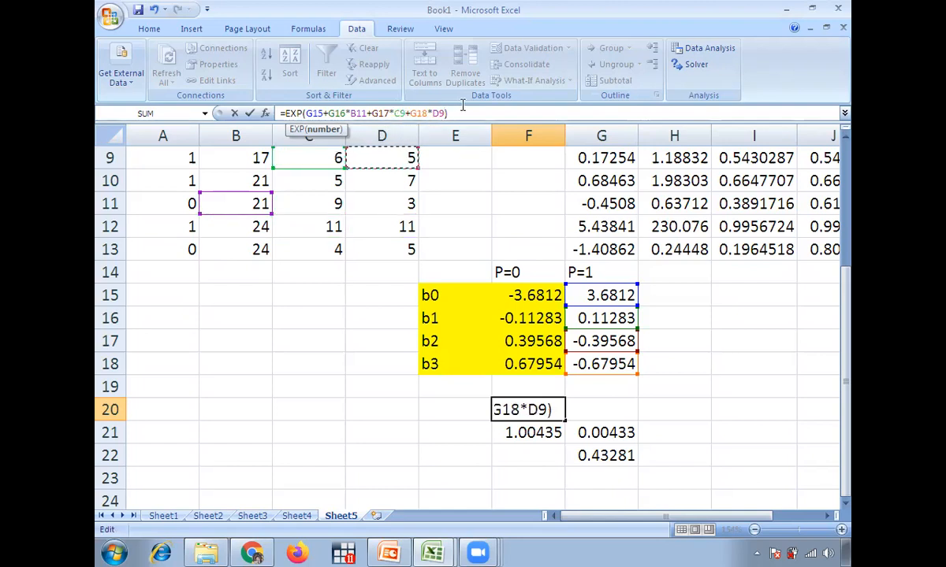
pyautogui.press('Return')
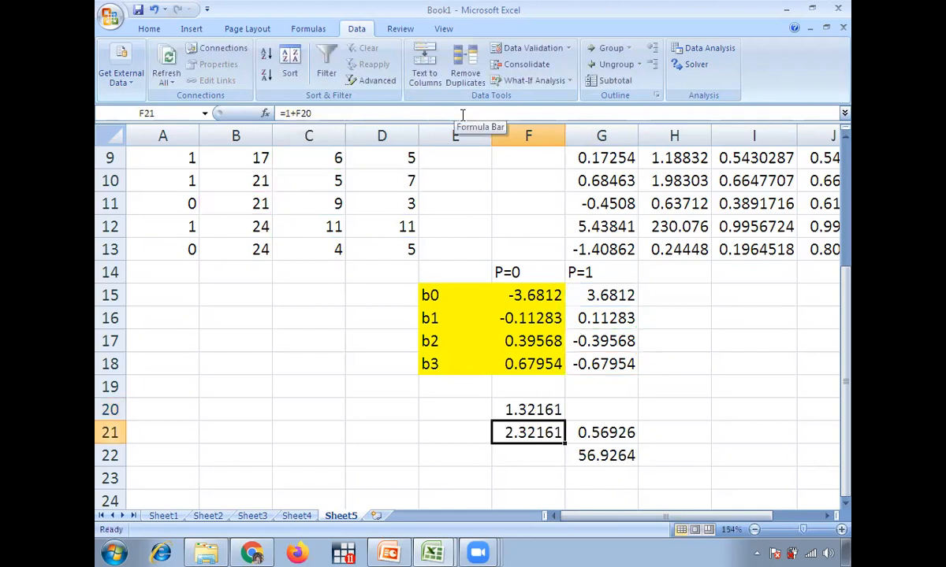
# - Examine the exponent formula in F20, its referenced input cells, and the resulting probability in G21
pyautogui.click(520, 410)
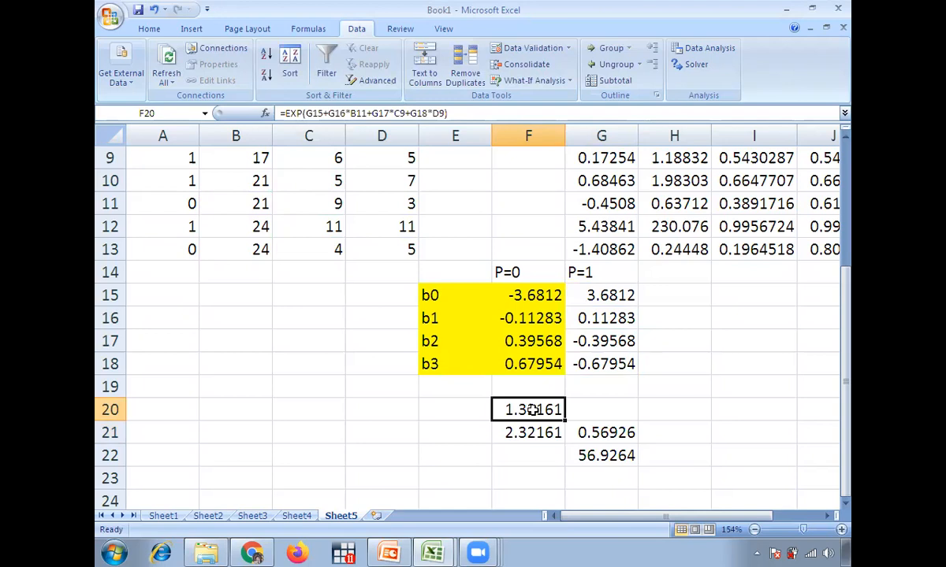
pyautogui.click(592, 434)
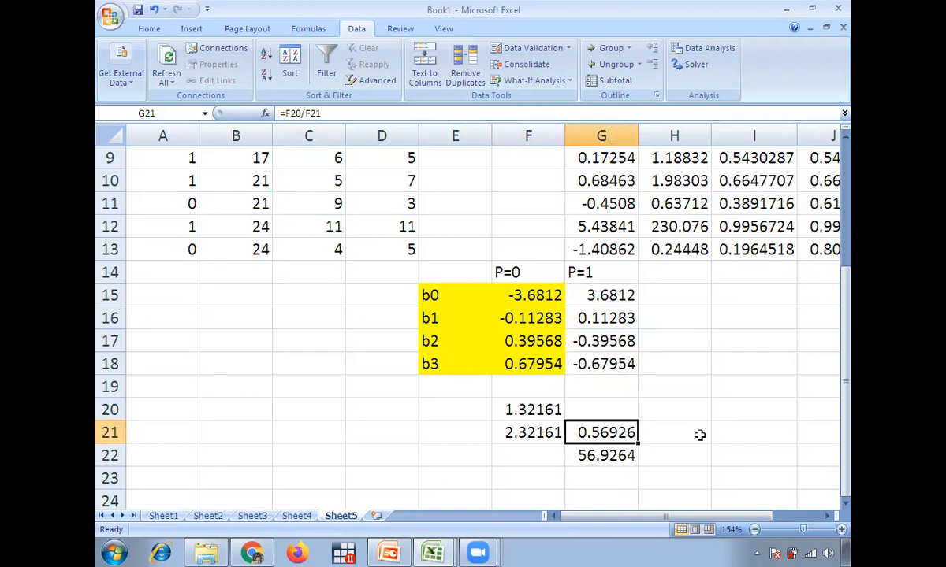
pyautogui.click(552, 404)
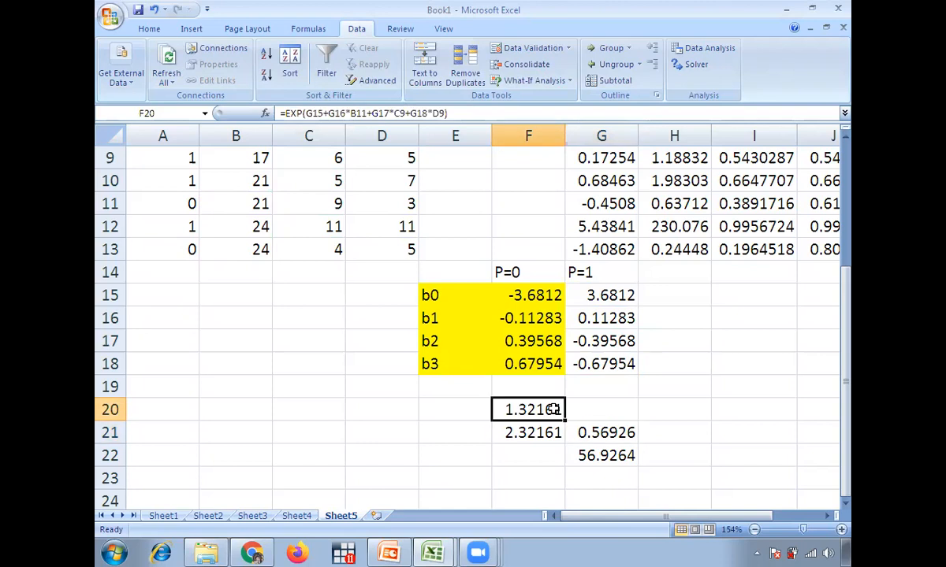
pyautogui.click(595, 434)
pyautogui.click(706, 441)
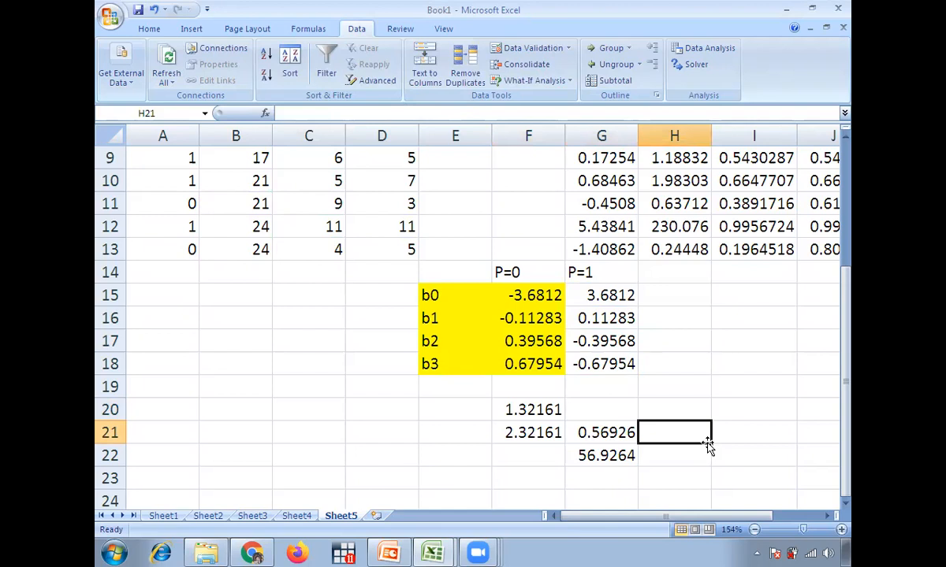
pyautogui.click(508, 402)
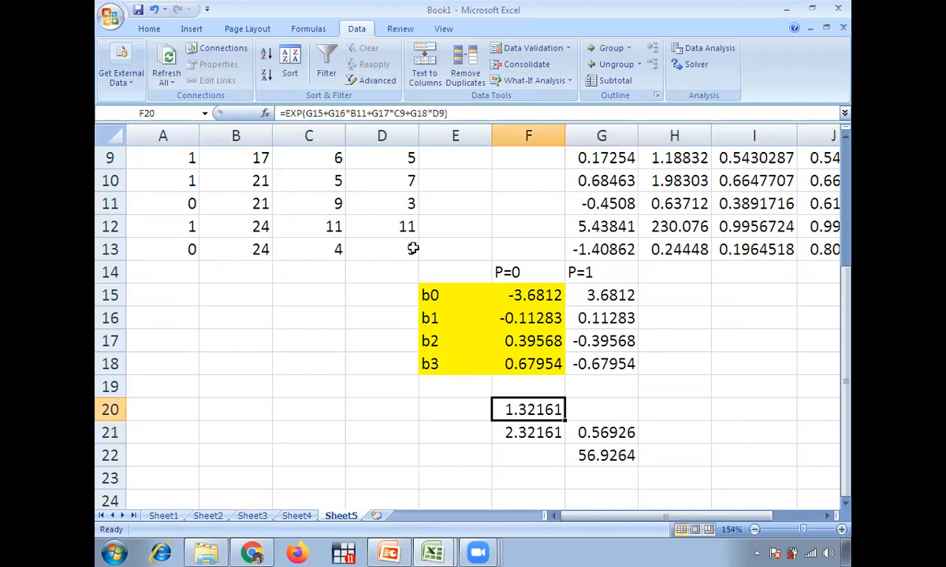
pyautogui.click(445, 114)
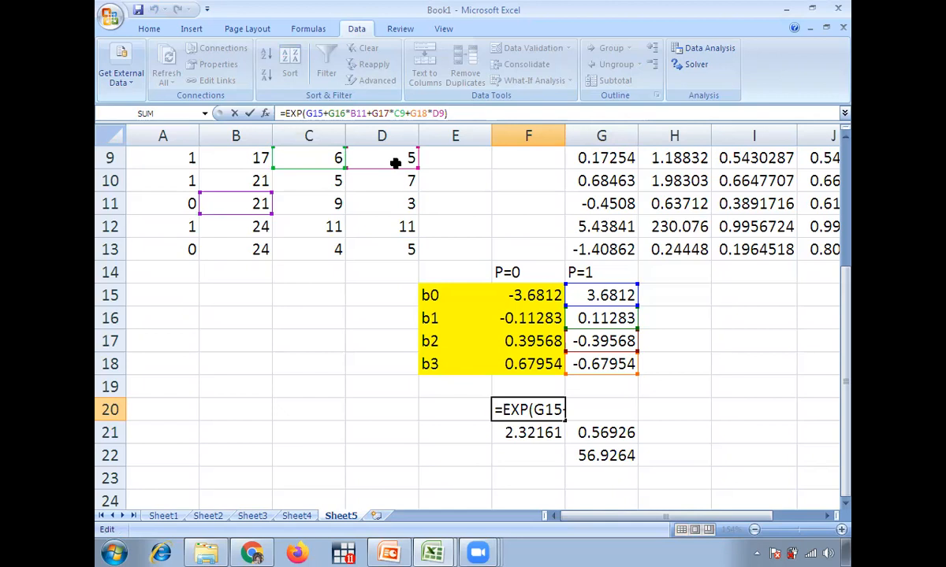
pyautogui.click(627, 433)
pyautogui.click(680, 468)
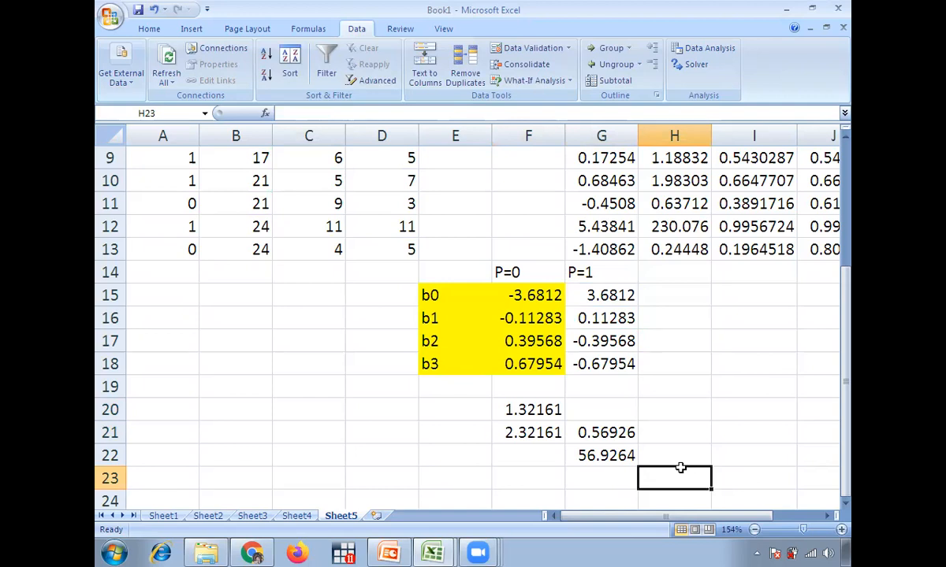
pyautogui.click(618, 435)
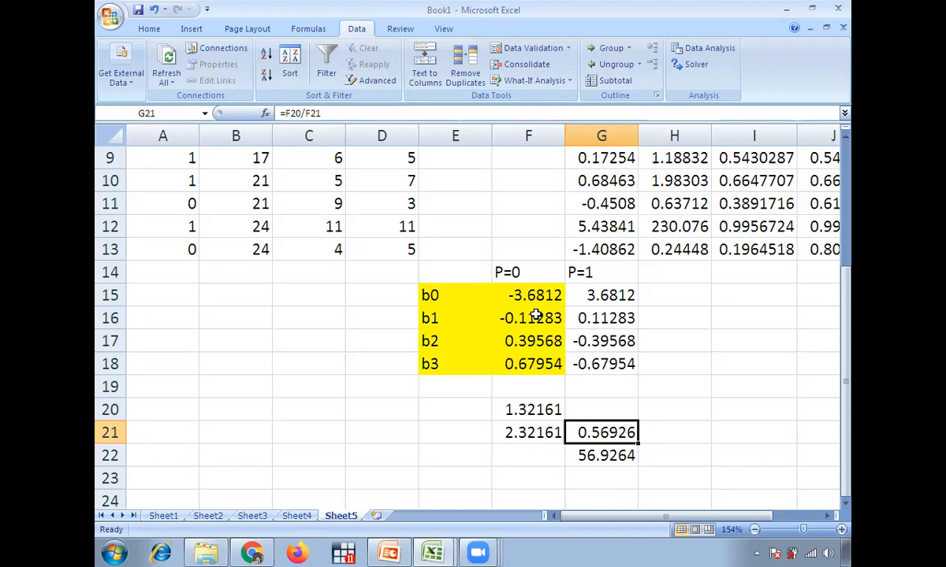
# - Add the column heading "Odds ratio" in cell H14 beside the P=1 coefficients
pyautogui.click(680, 267)
pyautogui.write('Odds ratio')
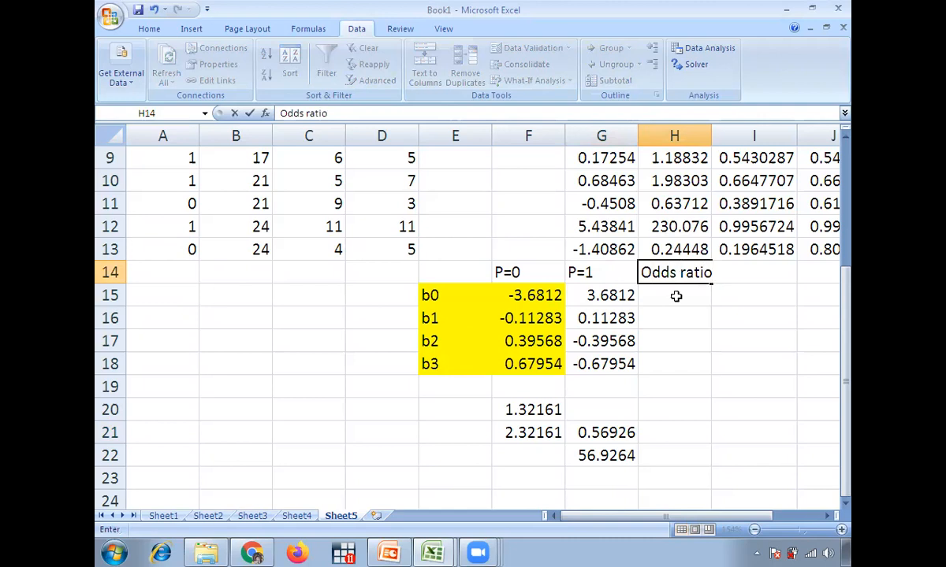
pyautogui.click(681, 302)
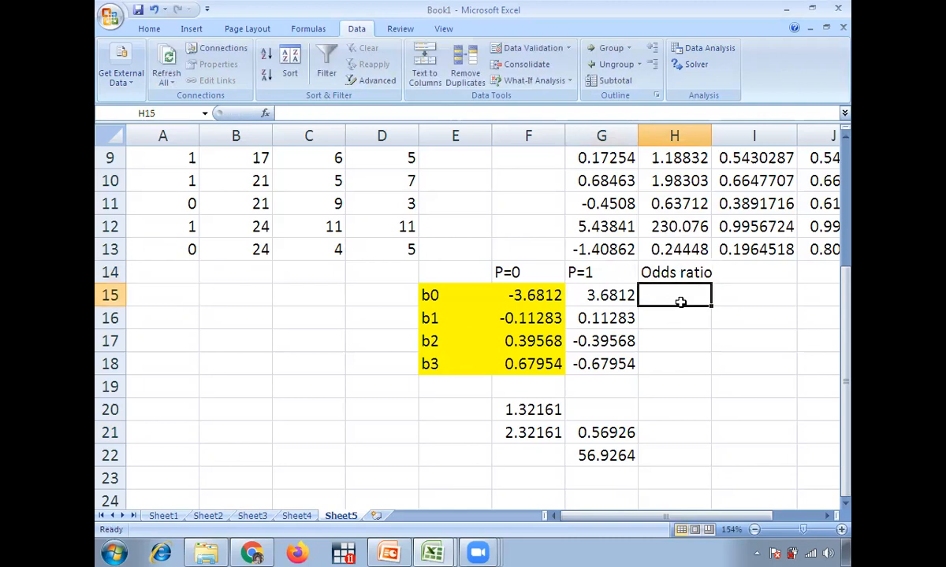
pyautogui.click(673, 319)
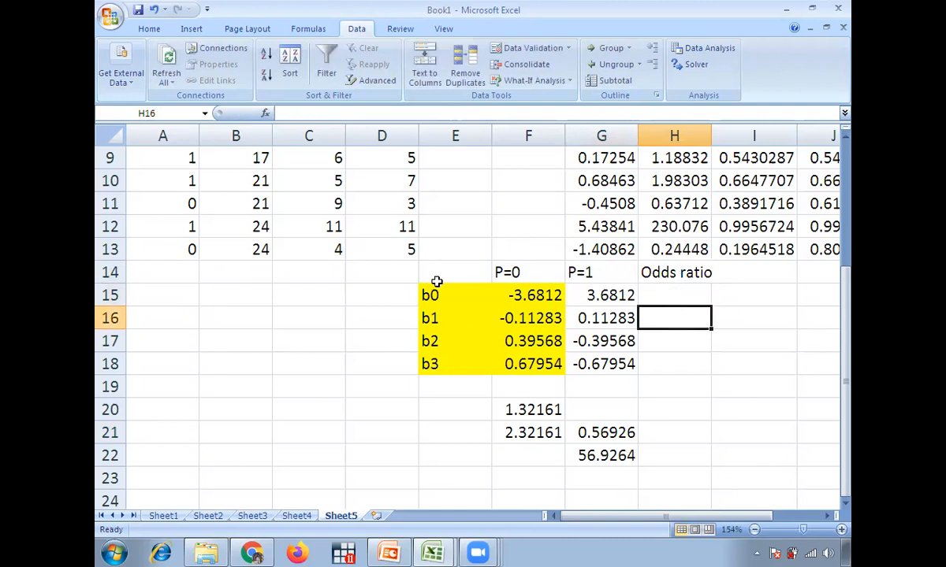
pyautogui.moveTo(429, 295); pyautogui.dragTo(517, 298)
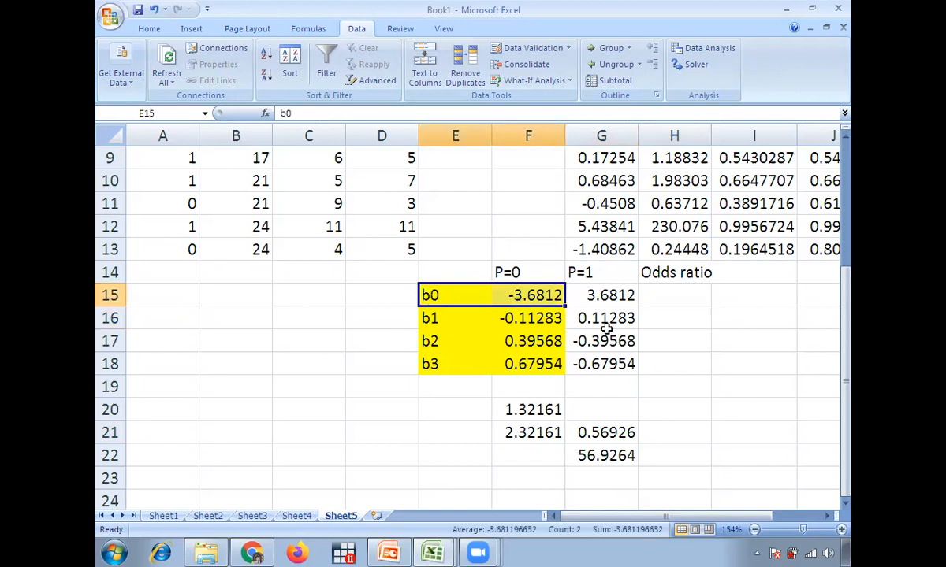
# - Compute the odds ratio for b1 in cell H16 with the formula =EXP(F16)
pyautogui.click(672, 319)
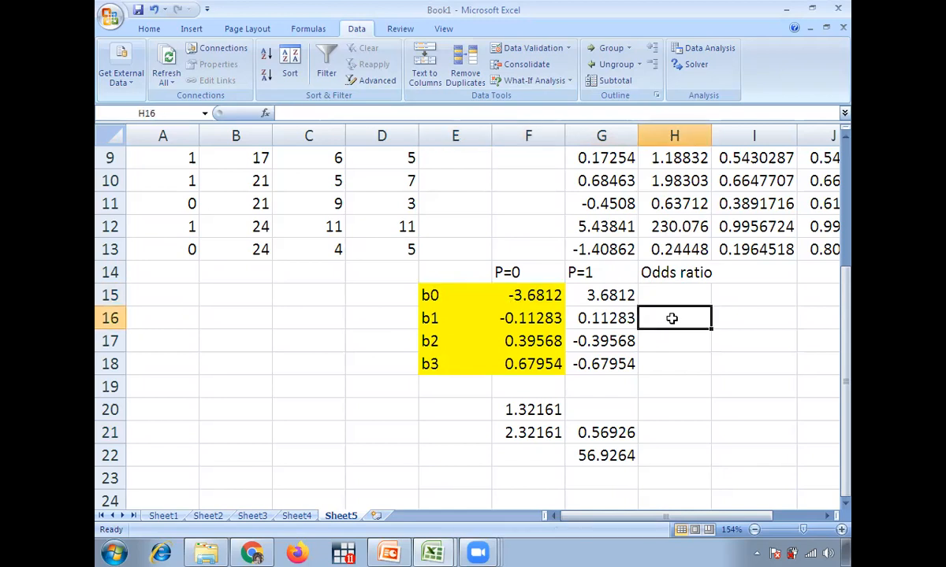
pyautogui.write('=')
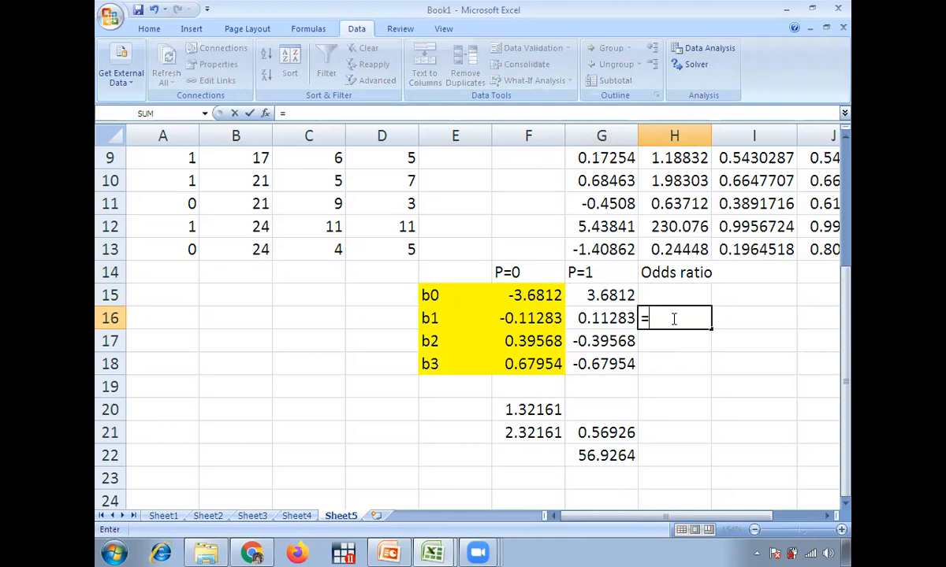
pyautogui.write('exp')
pyautogui.press('Tab')
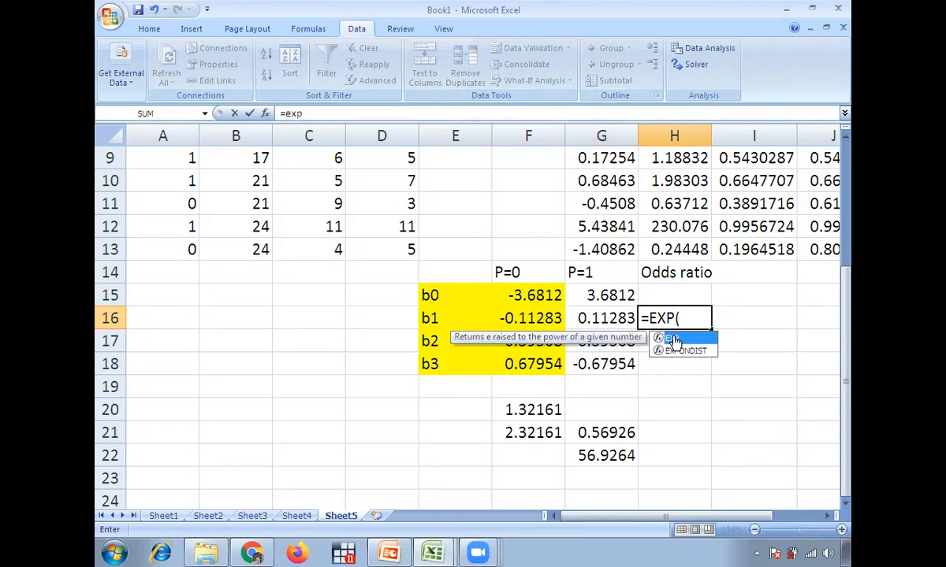
pyautogui.click(531, 319)
pyautogui.write(')')
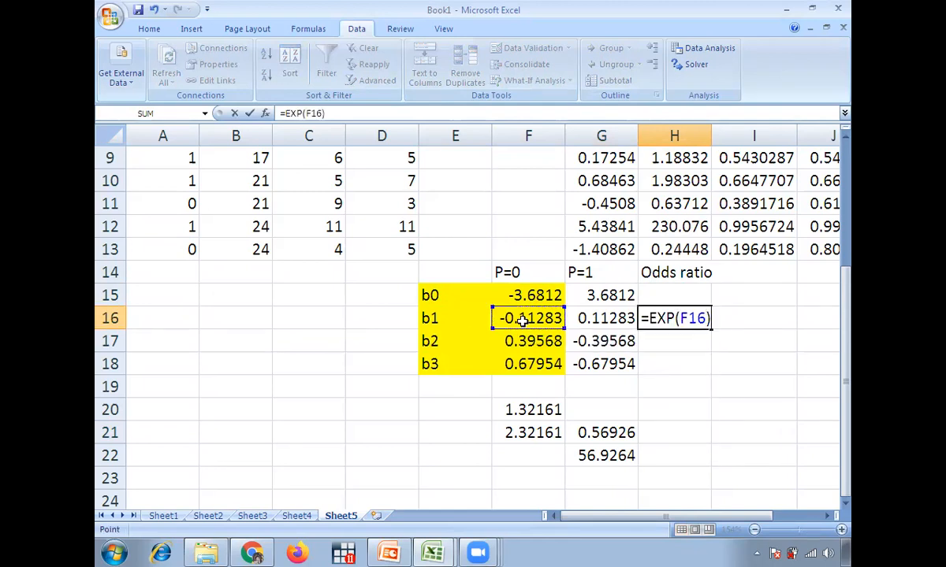
pyautogui.press('Return')
# - Fill the odds ratio formula from H16 down to H18 for b2 and b3
pyautogui.click(673, 317)
pyautogui.moveTo(710, 329); pyautogui.dragTo(708, 370)
pyautogui.click(740, 371)
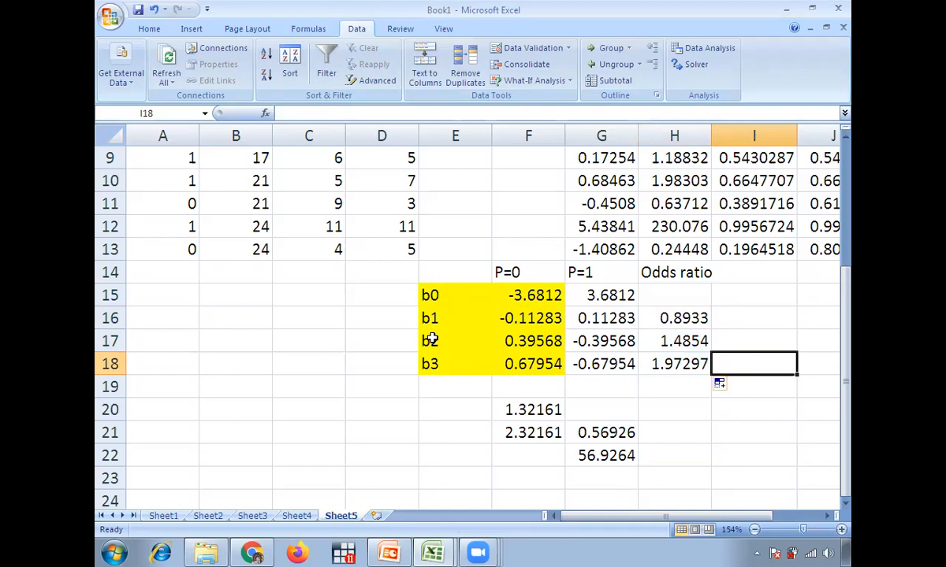
# - Check which coefficient the b2 odds ratio formula in H17 refers to
pyautogui.click(686, 335)
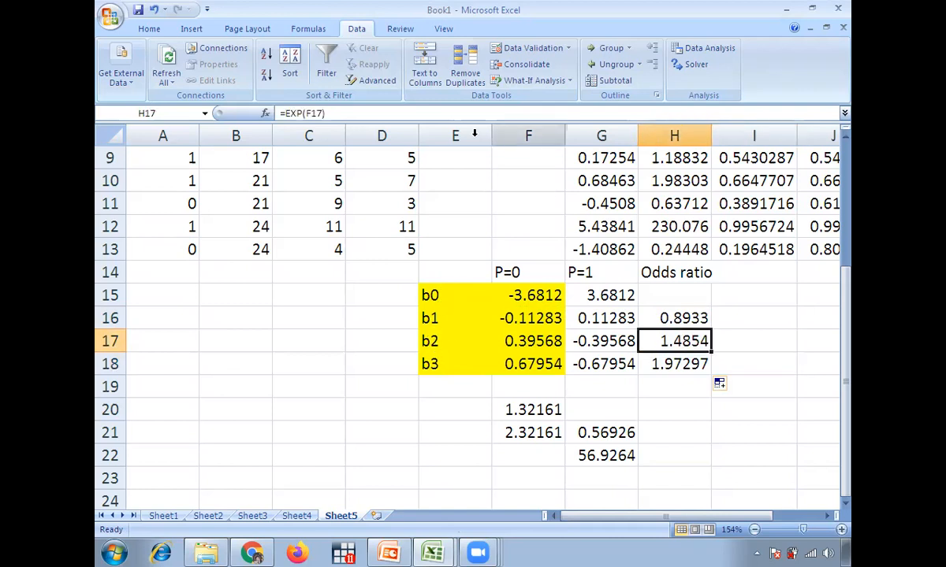
pyautogui.click(447, 118)
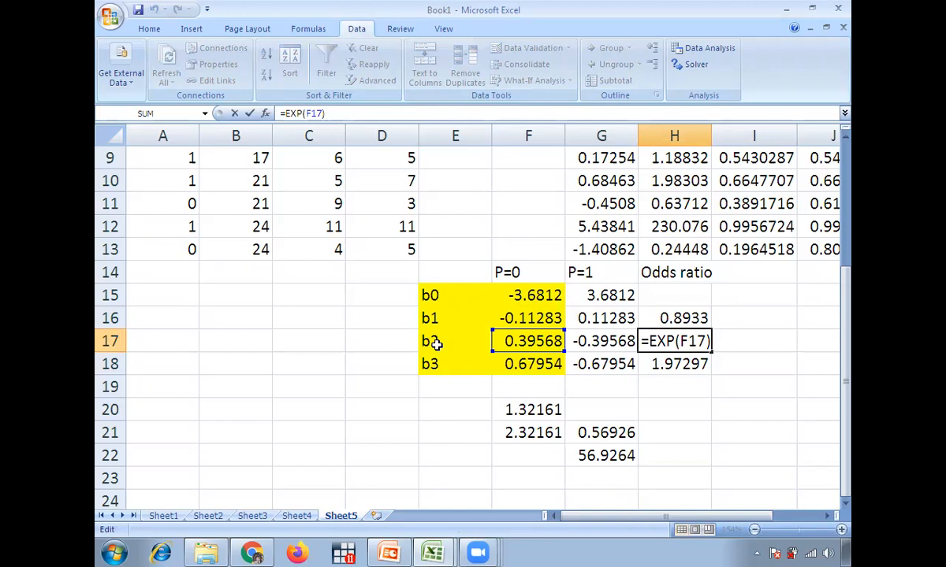
pyautogui.press('Return')
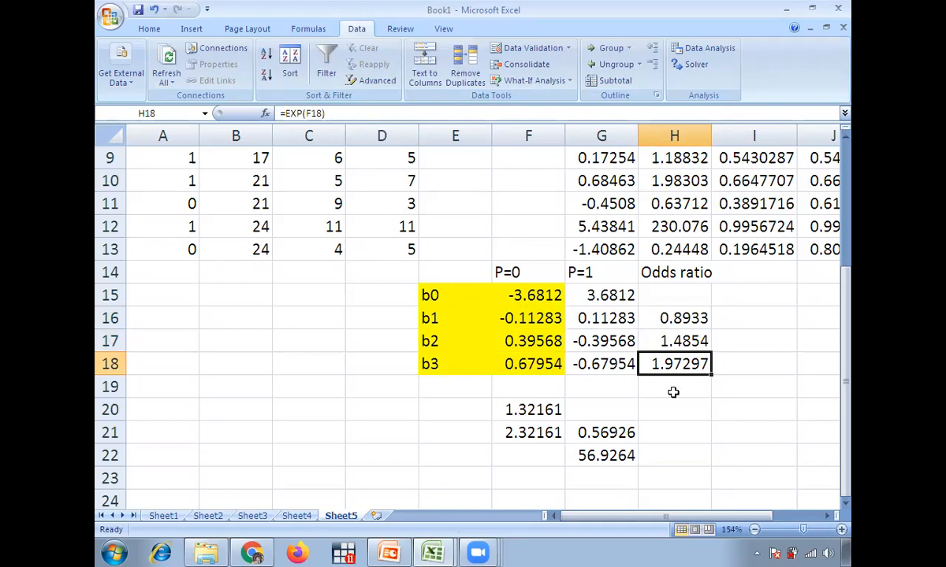
# - Enter the note "Probability = (oddsratio Xi-1)*100" in cell H20 below the odds ratios
pyautogui.click(692, 407)
pyautogui.write('Pro')
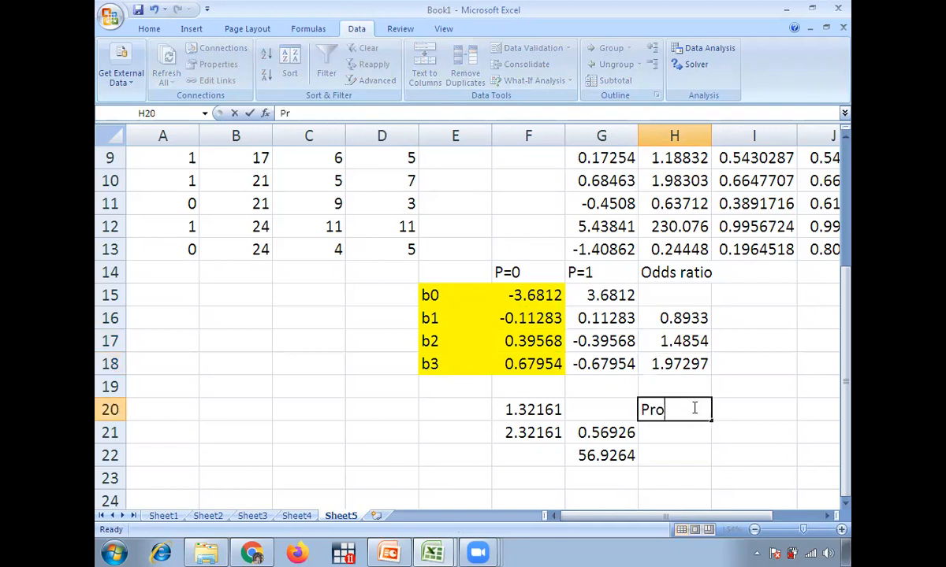
pyautogui.write('babil')
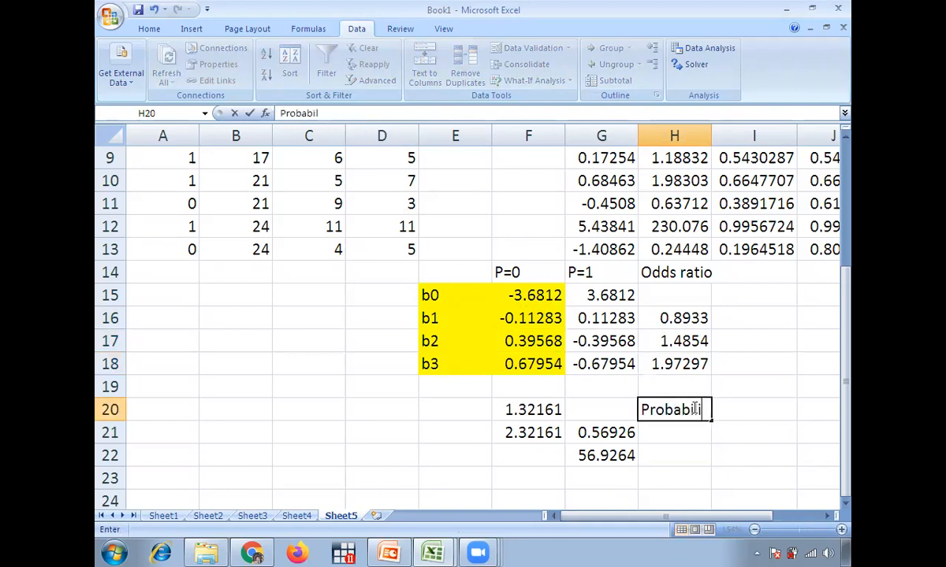
pyautogui.write('ity = (oddsratio X')
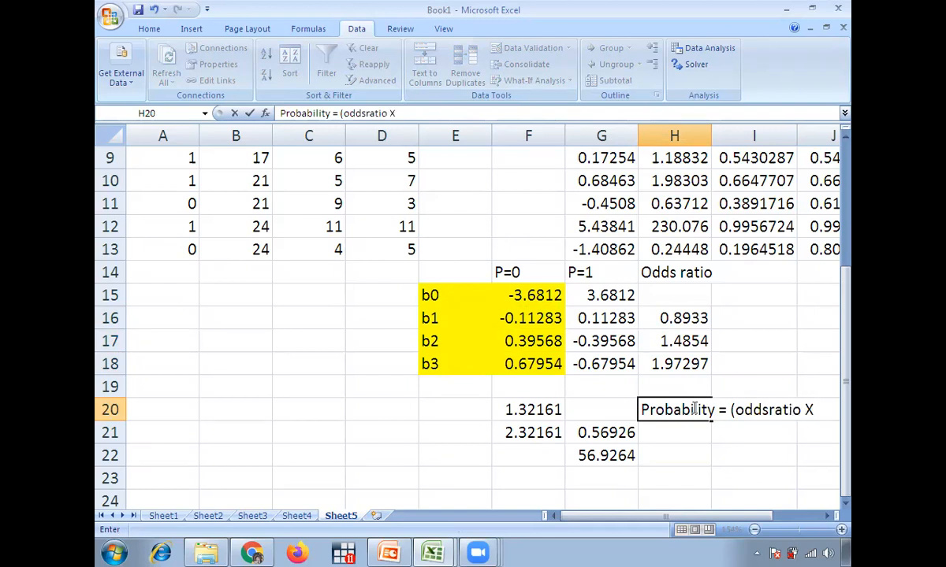
pyautogui.write('i-1)*100')
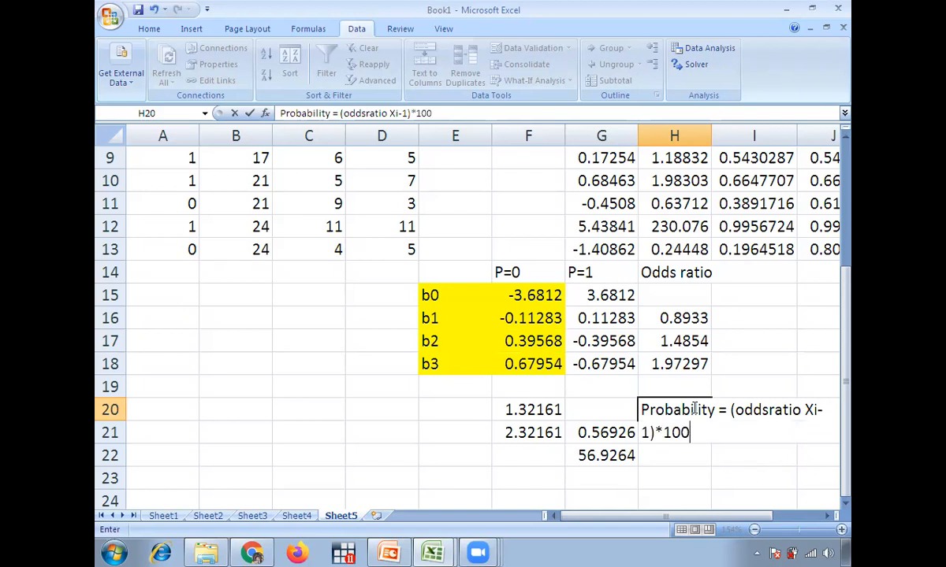
pyautogui.click(712, 471)
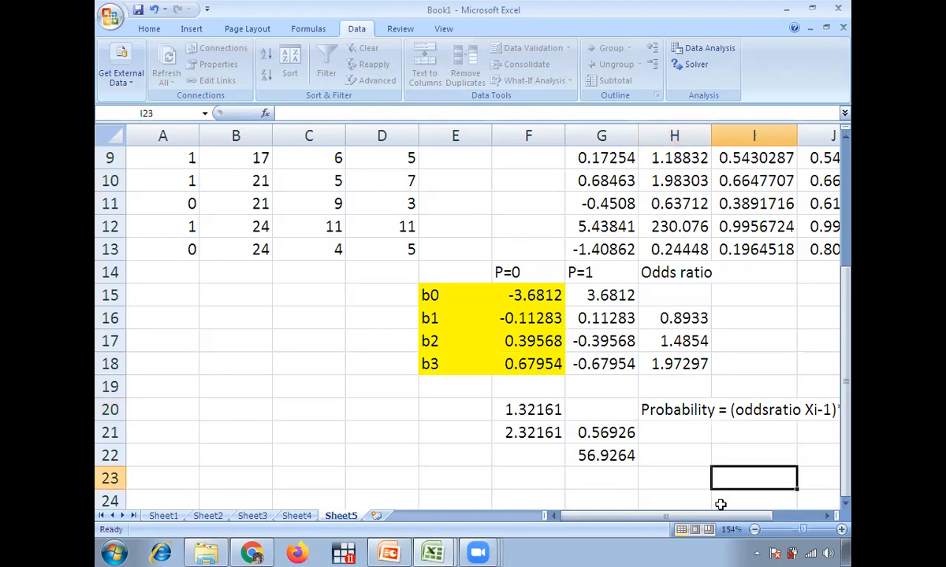
pyautogui.moveTo(709, 517); pyautogui.dragTo(754, 527)
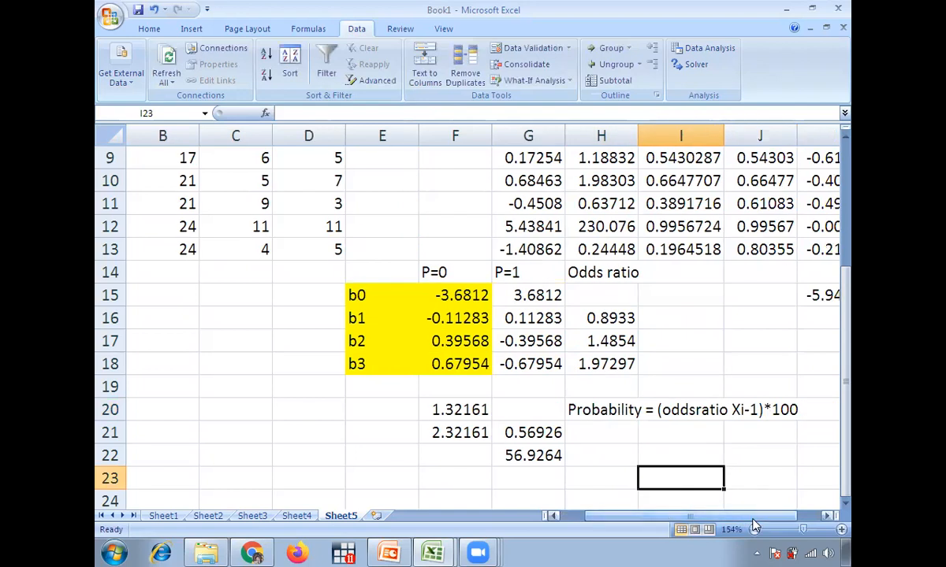
# - Highlight the "Odds ratio" heading in cell H14 with yellow fill
pyautogui.click(599, 271)
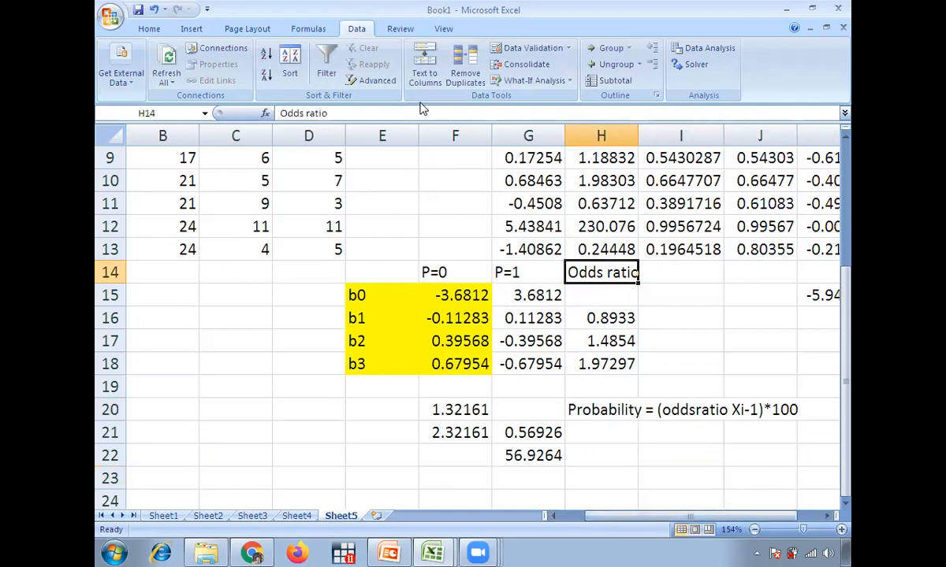
pyautogui.click(149, 28)
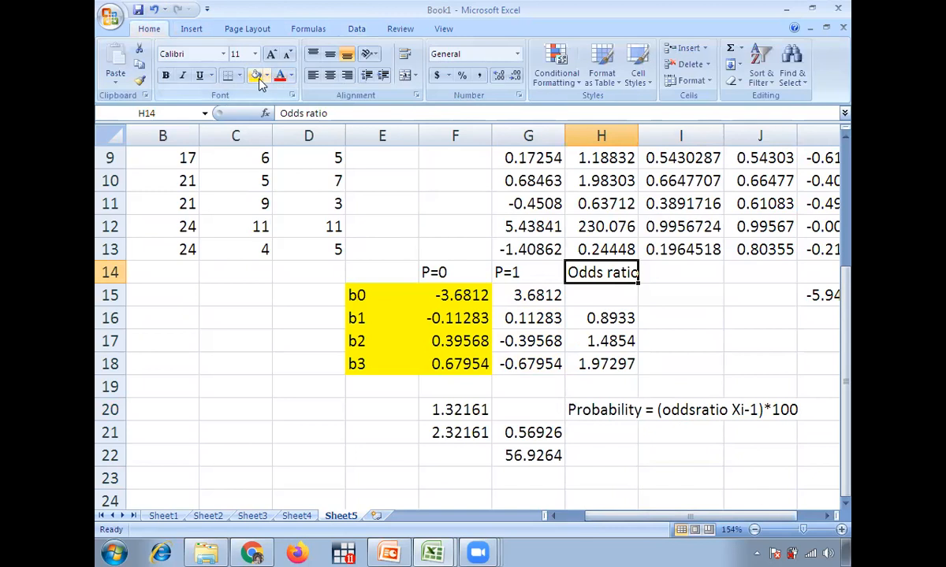
pyautogui.click(256, 75)
pyautogui.click(425, 319)
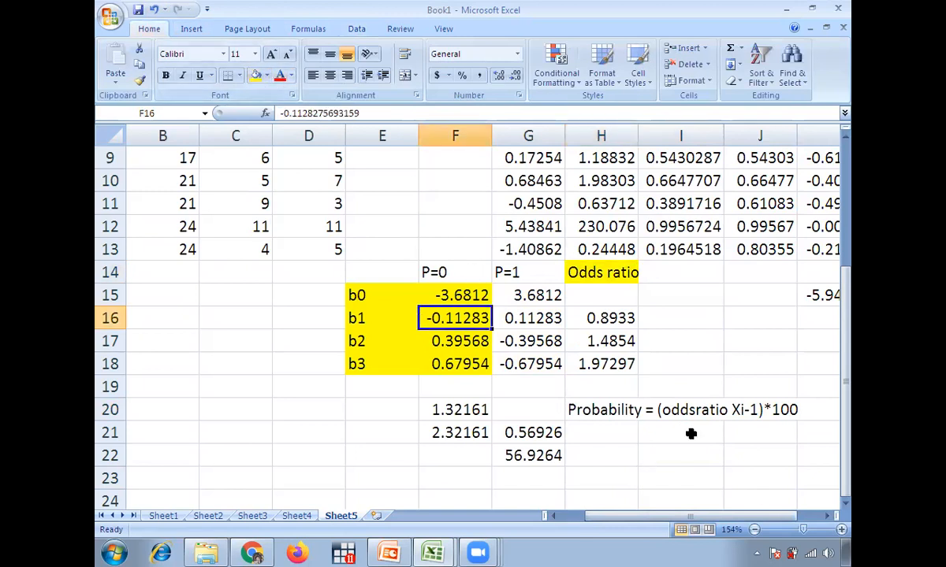
pyautogui.click(676, 461)
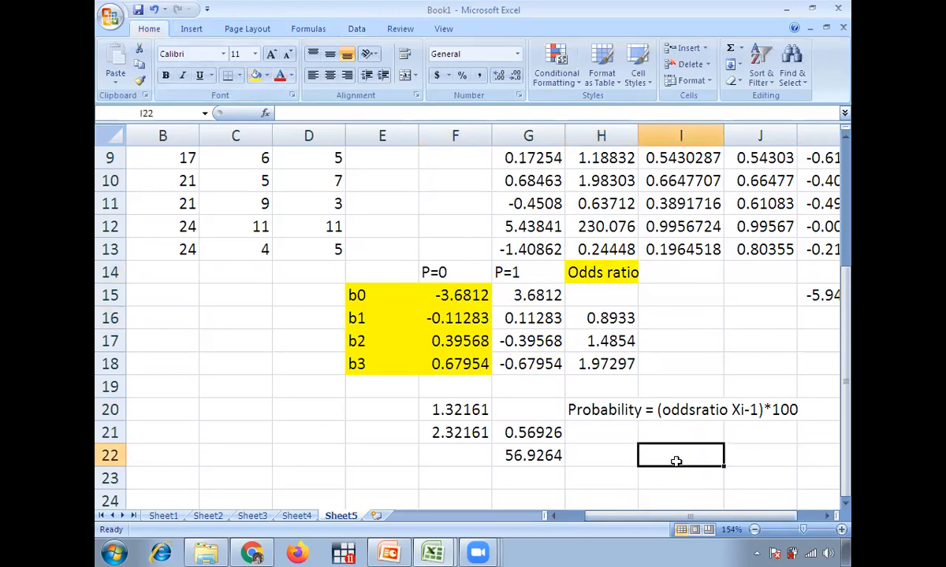
# - Compute the b1 percentage probability in cell I16 with the formula =(H16-1)*100
pyautogui.click(682, 311)
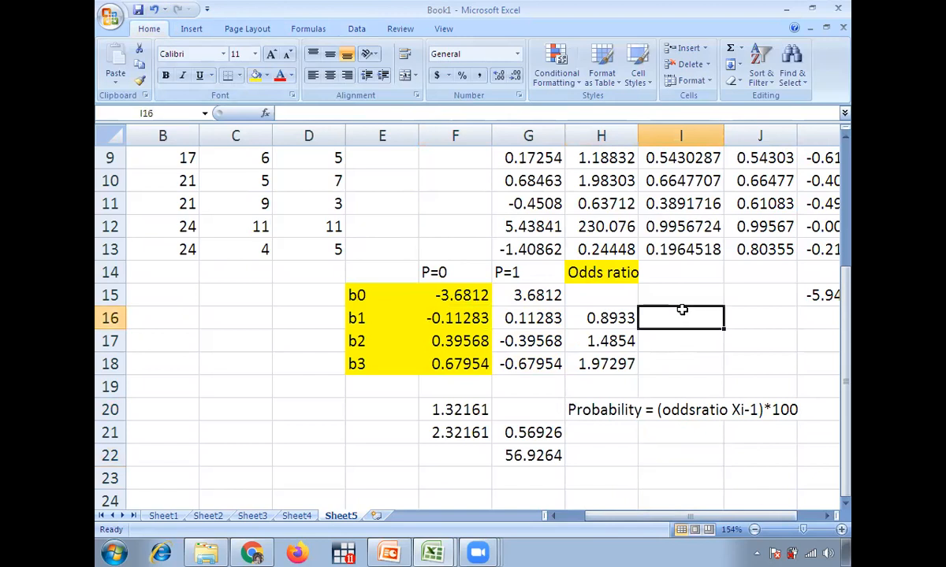
pyautogui.write('=')
pyautogui.click(613, 317)
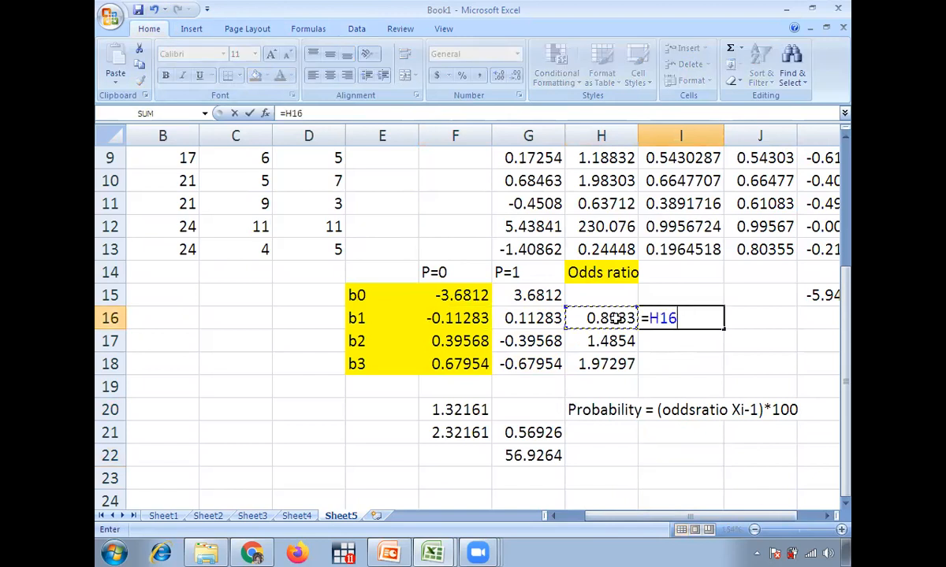
pyautogui.write('-1)*100')
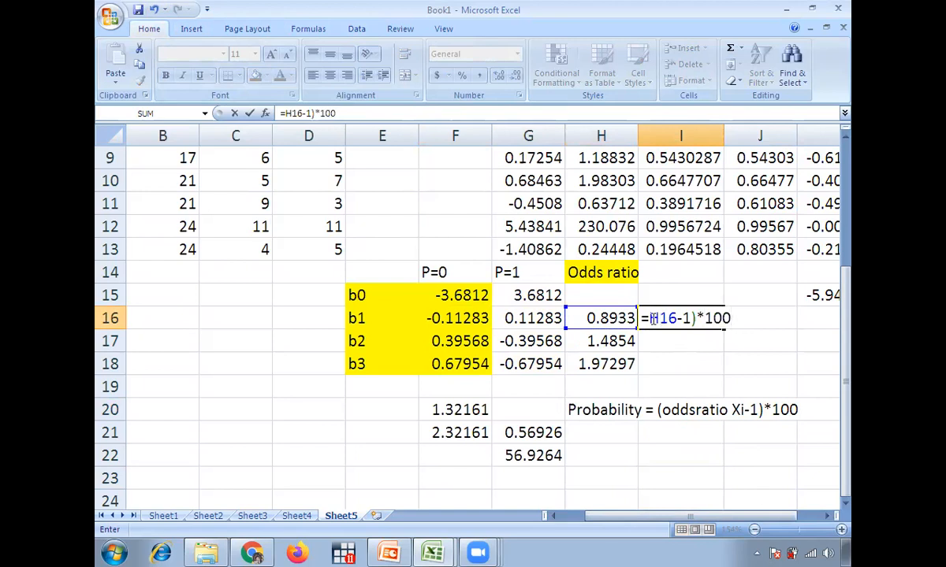
pyautogui.click(651, 317)
pyautogui.write('(')
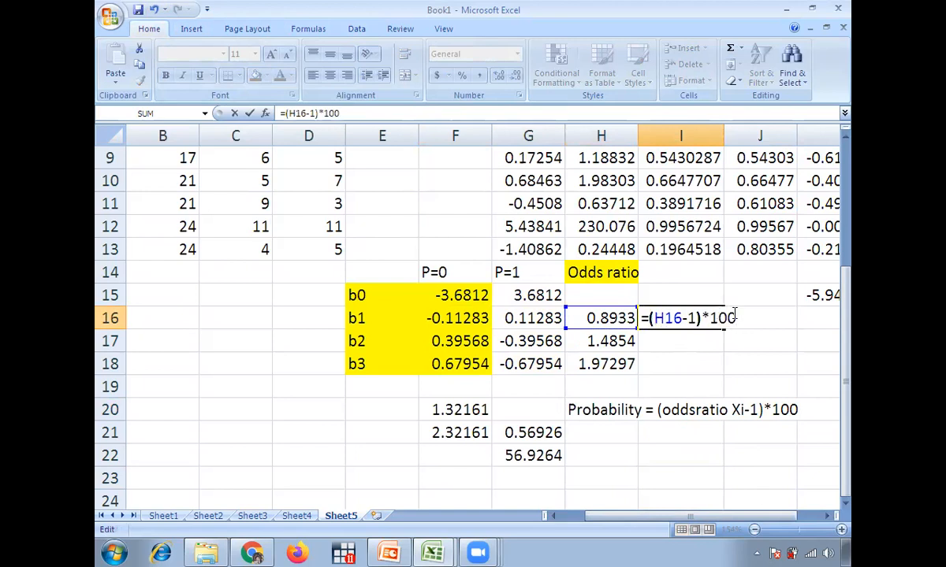
pyautogui.press('Return')
# - Fill the probability formula from I16 down to I18 for b2 and b3
pyautogui.click(713, 314)
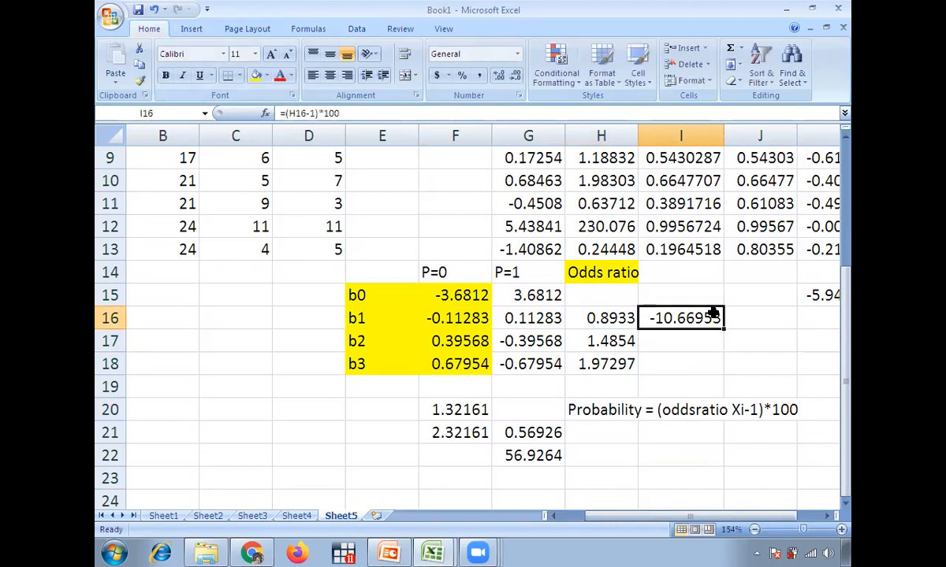
pyautogui.moveTo(713, 314); pyautogui.dragTo(680, 364)
pyautogui.click(771, 349)
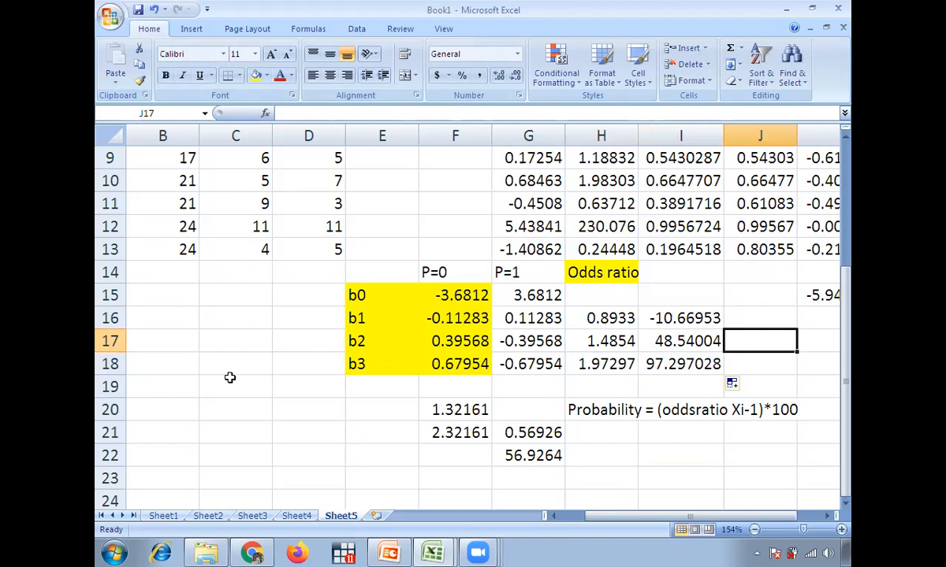
# - Start an interpretation note in cell B18 with the text "For every one unit increase in X2"
pyautogui.click(187, 363)
pyautogui.write('For ')
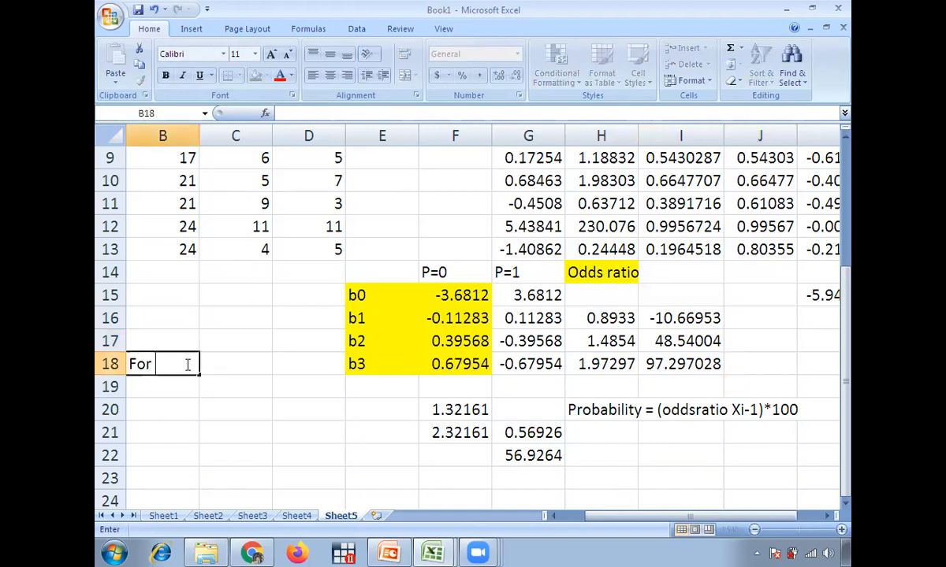
pyautogui.write('every one uni')
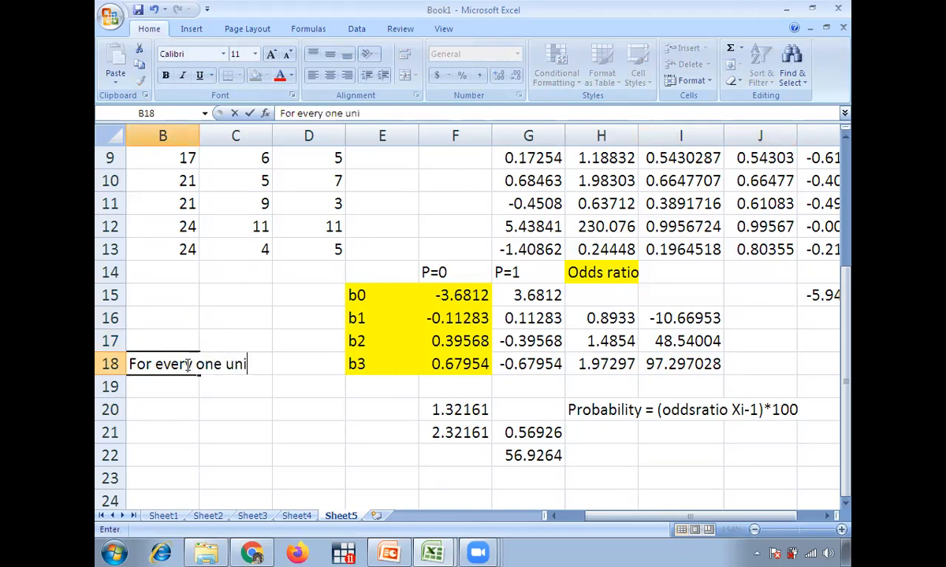
pyautogui.write('t increase ')
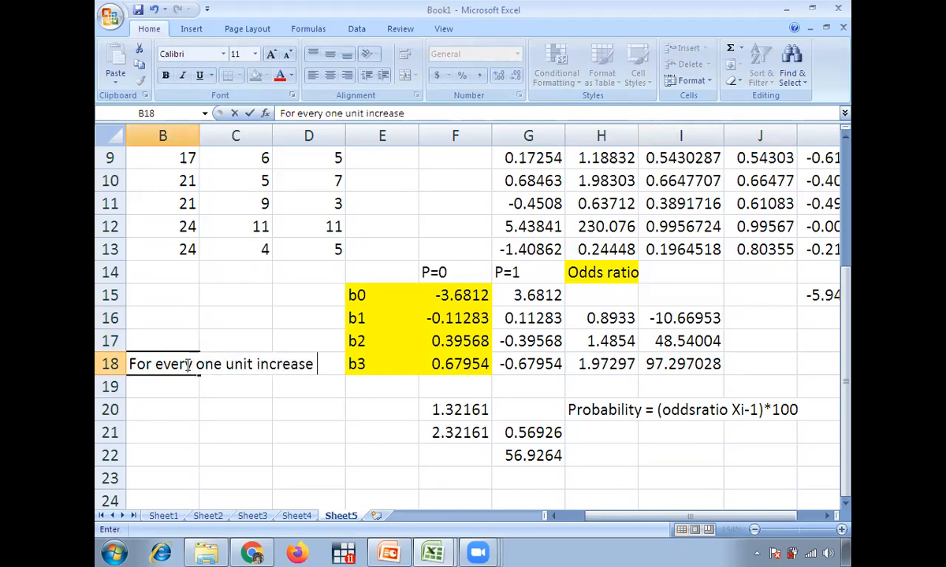
pyautogui.write('in X2')
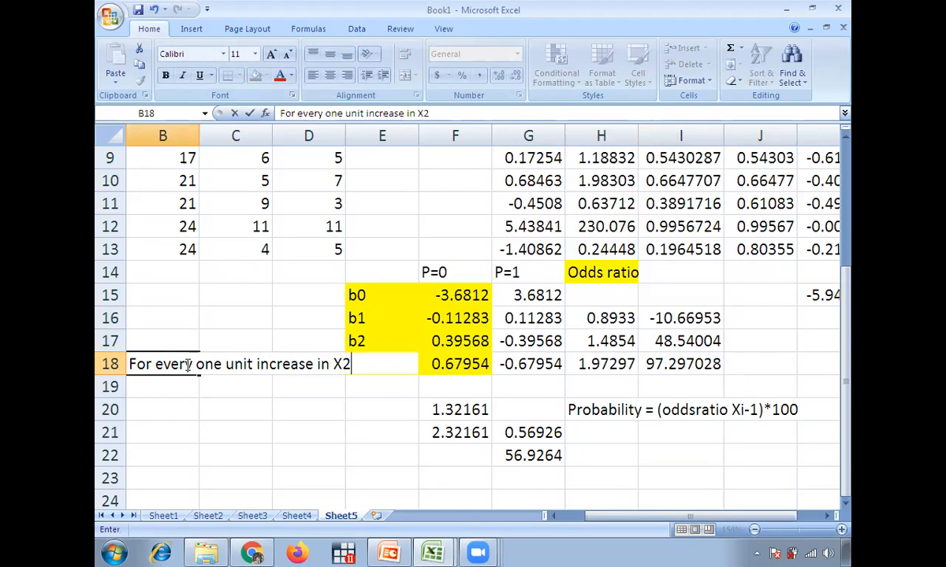
pyautogui.press('Return')
# - Continue the note with "The probability of the farmer adopting a" in B19 and "technology increases by 48.54 %" in B20
pyautogui.write('The pr')
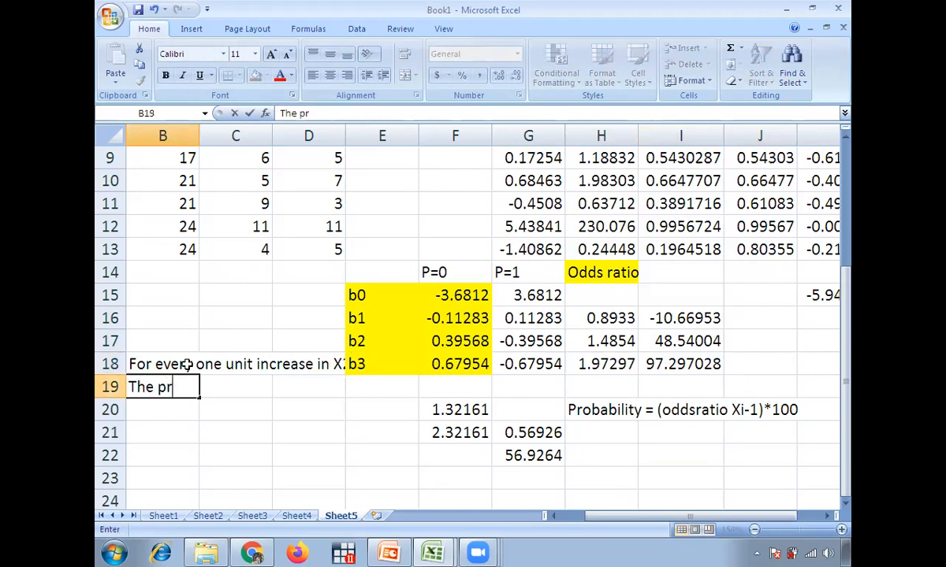
pyautogui.write('obabil')
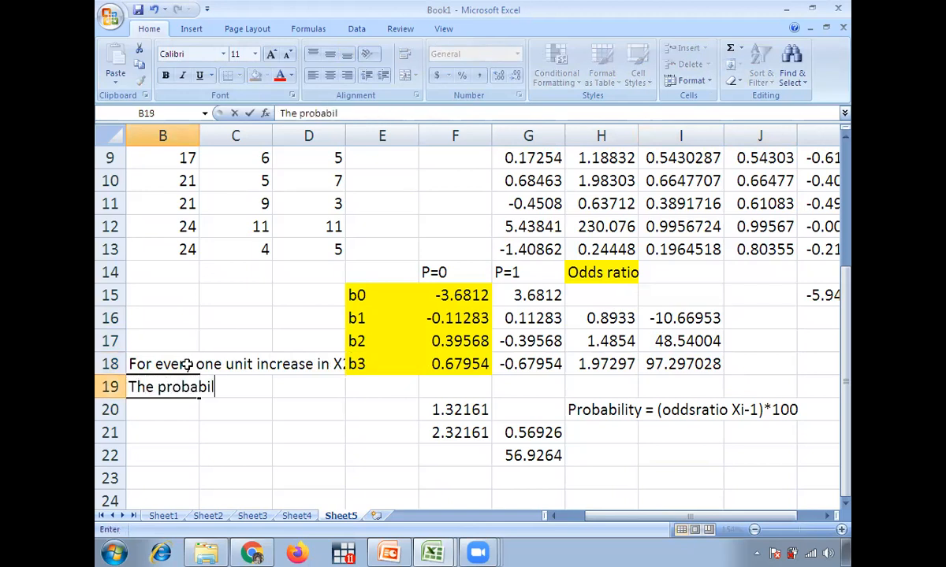
pyautogui.write('ity of the farmer')
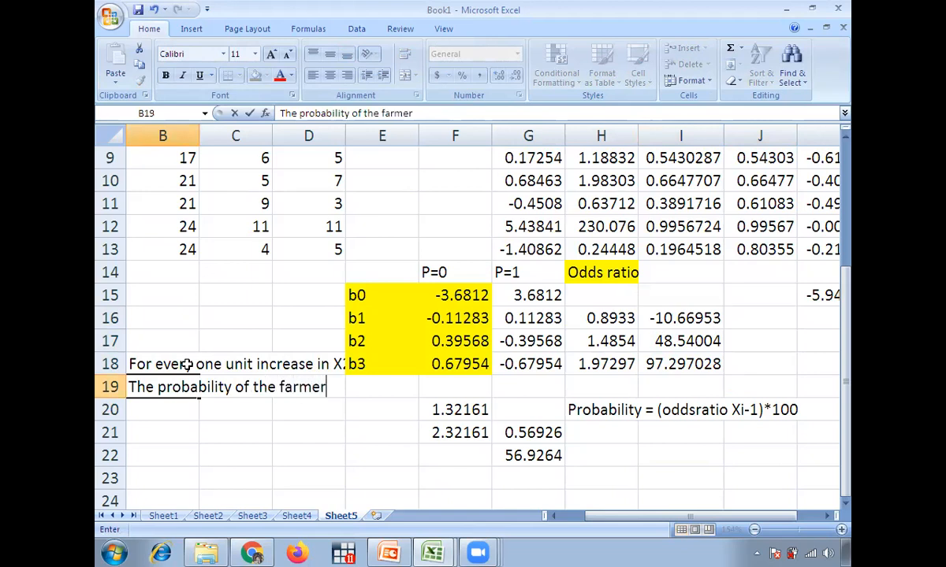
pyautogui.write(' adopting a')
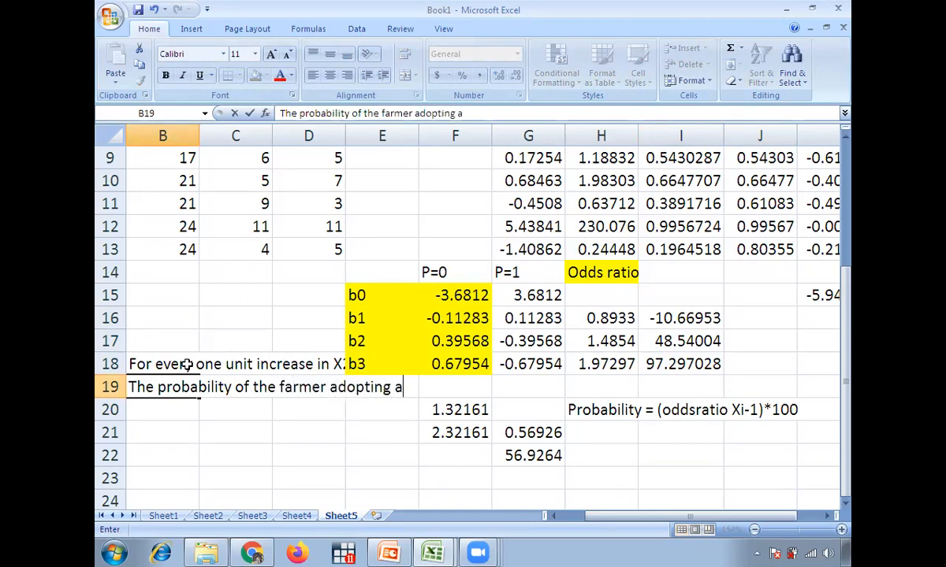
pyautogui.press('Return')
pyautogui.write('techn')
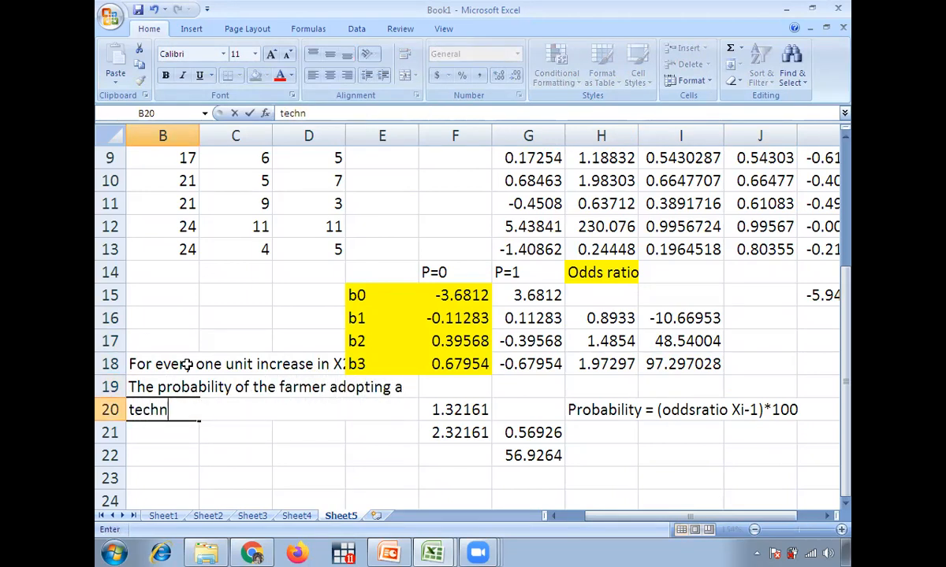
pyautogui.write('ology increa')
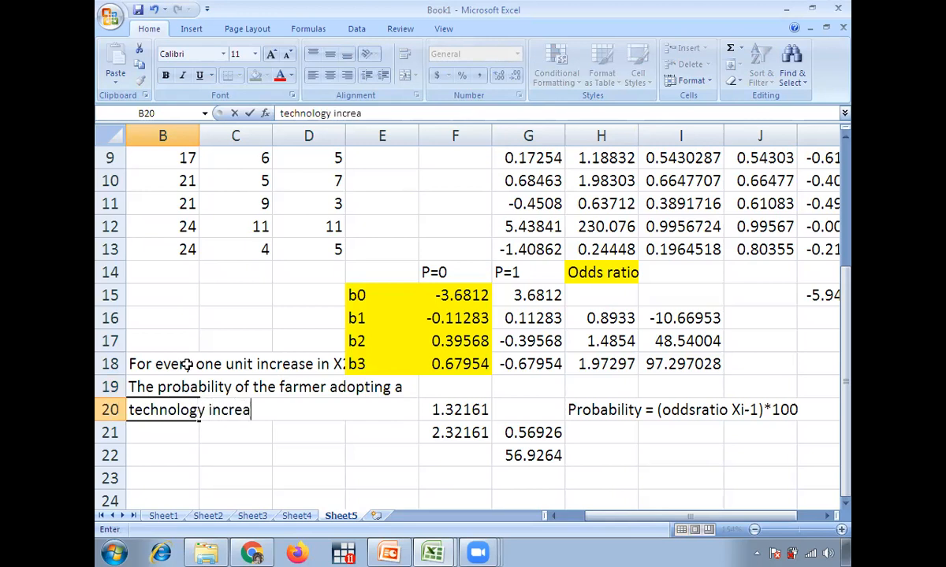
pyautogui.write('ses by 48.54 %')
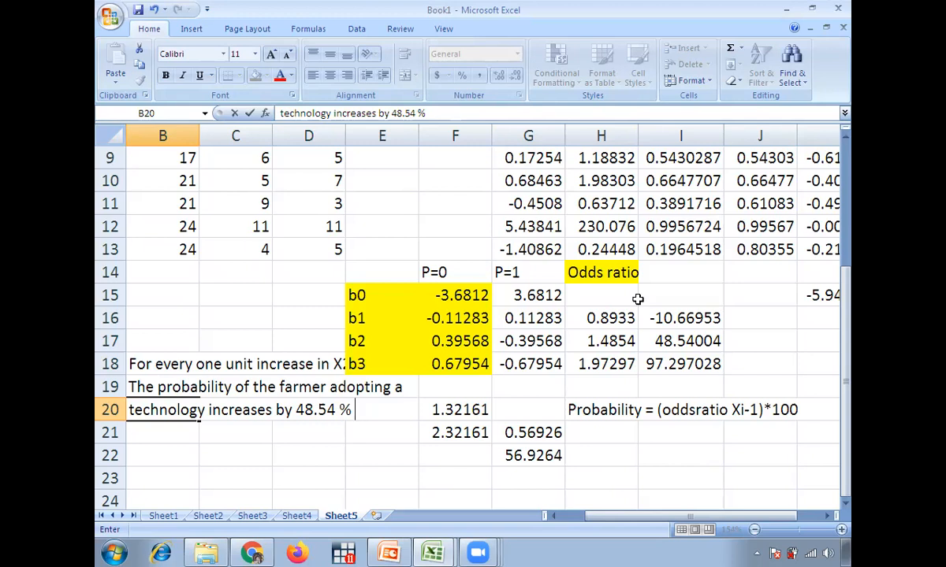
# - Highlight the probability formula note across H20 to J20 with yellow fill
pyautogui.click(678, 410)
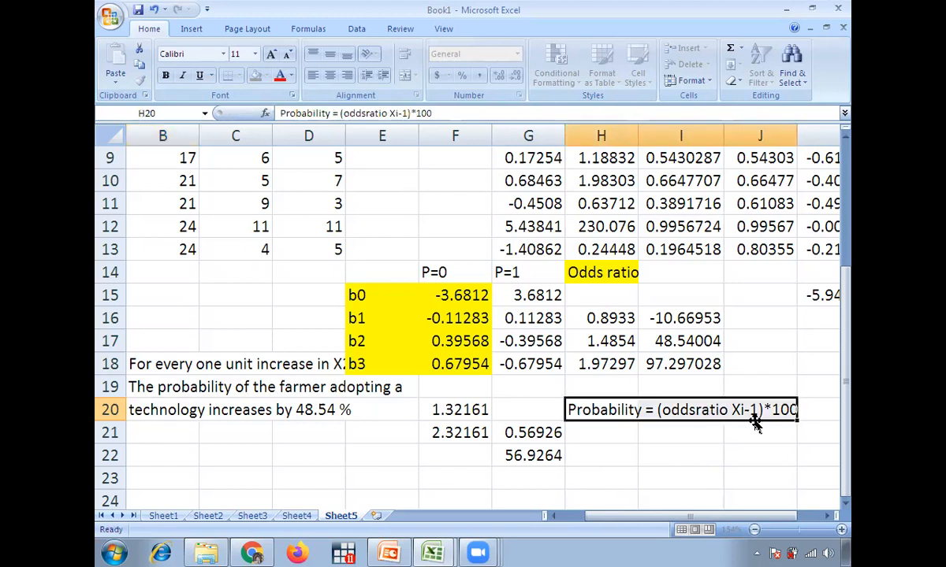
pyautogui.click(256, 74)
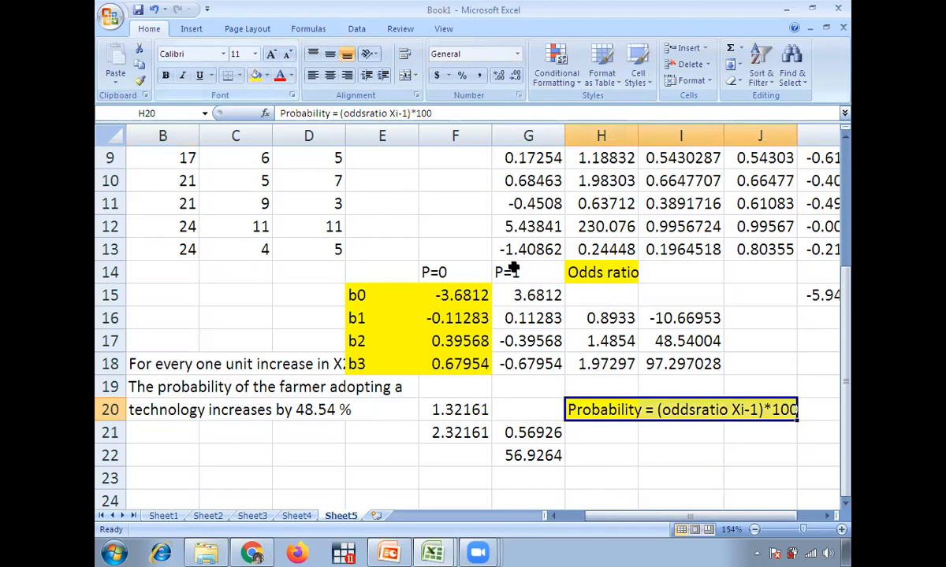
pyautogui.click(602, 433)
# - Add the heading "Probabiltiy" in cell I14 above the percentage values and color its text red
pyautogui.moveTo(687, 316); pyautogui.dragTo(674, 363)
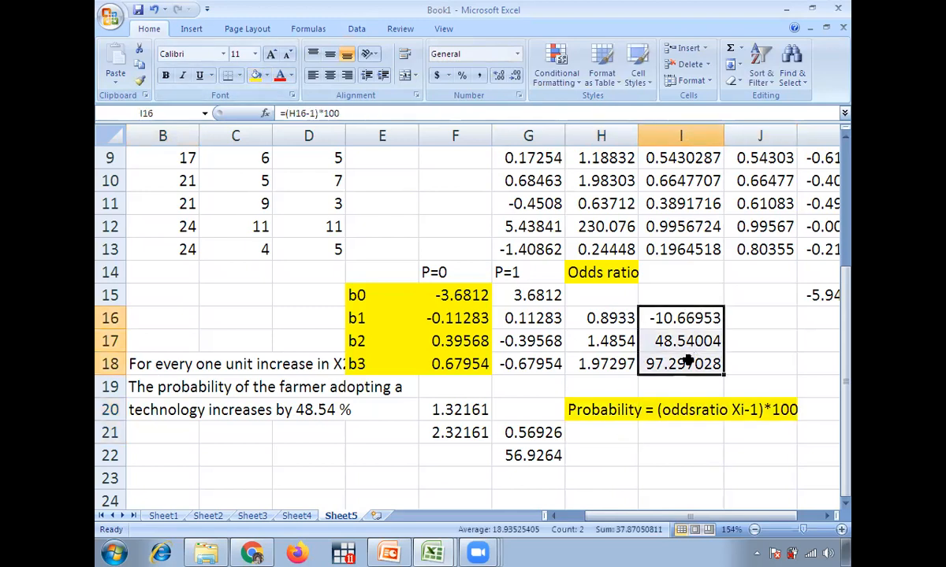
pyautogui.click(678, 270)
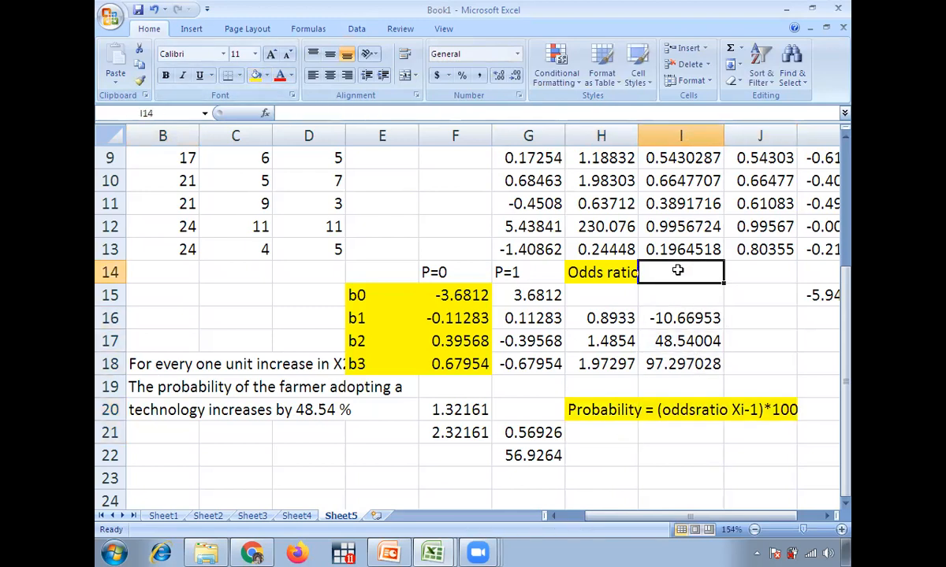
pyautogui.write('Proba')
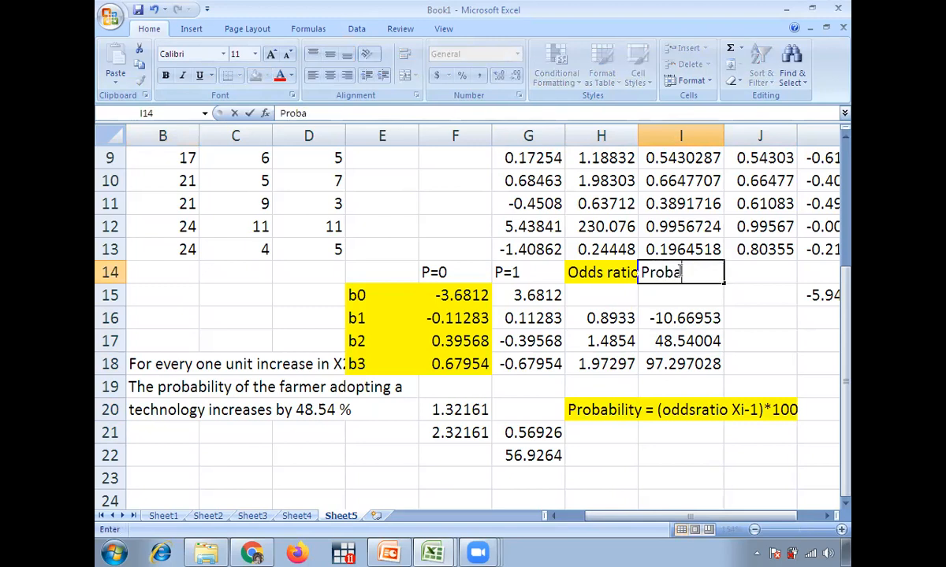
pyautogui.write('biltiy')
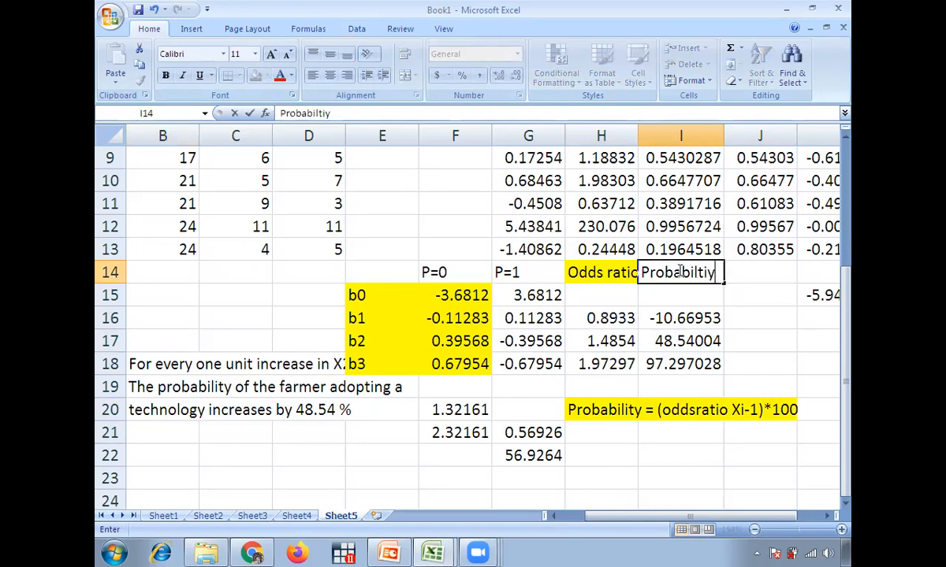
pyautogui.click(726, 316)
pyautogui.click(697, 275)
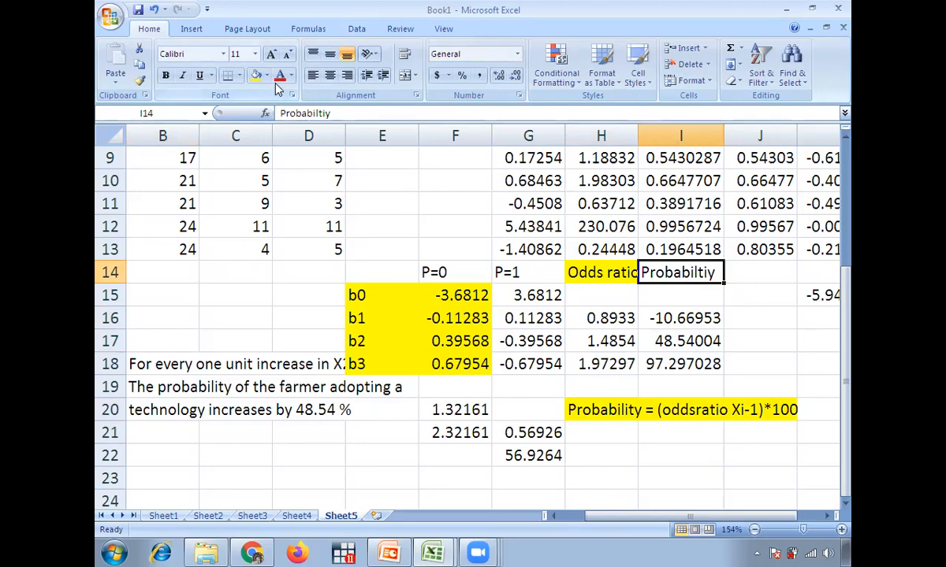
pyautogui.click(749, 364)
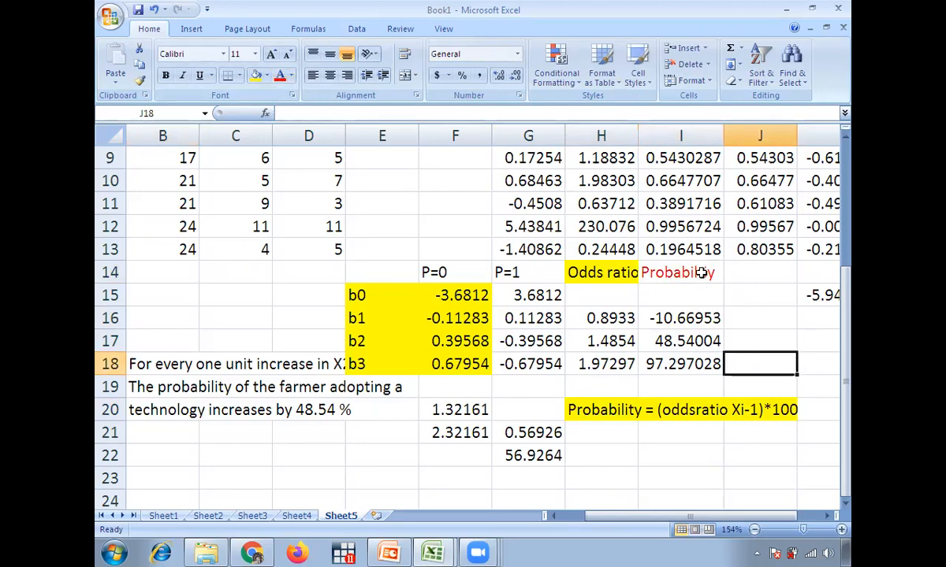
# - Correct the spelling of the heading in cell I14 to "Probability"
pyautogui.click(697, 270)
pyautogui.click(337, 114)
pyautogui.press('BackSpace')
pyautogui.press('BackSpace')
pyautogui.press('BackSpace')
pyautogui.write('ity')
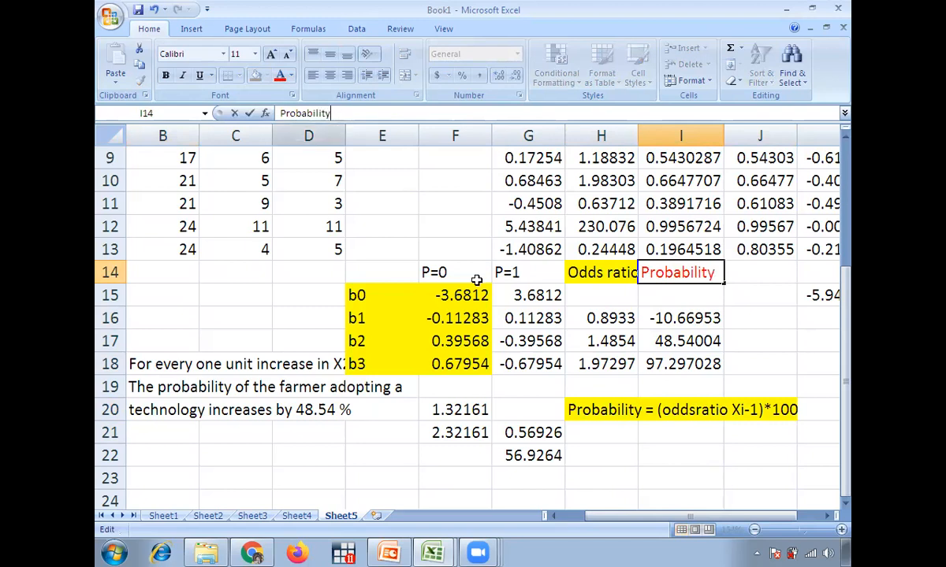
pyautogui.click(459, 293)
pyautogui.click(696, 272)
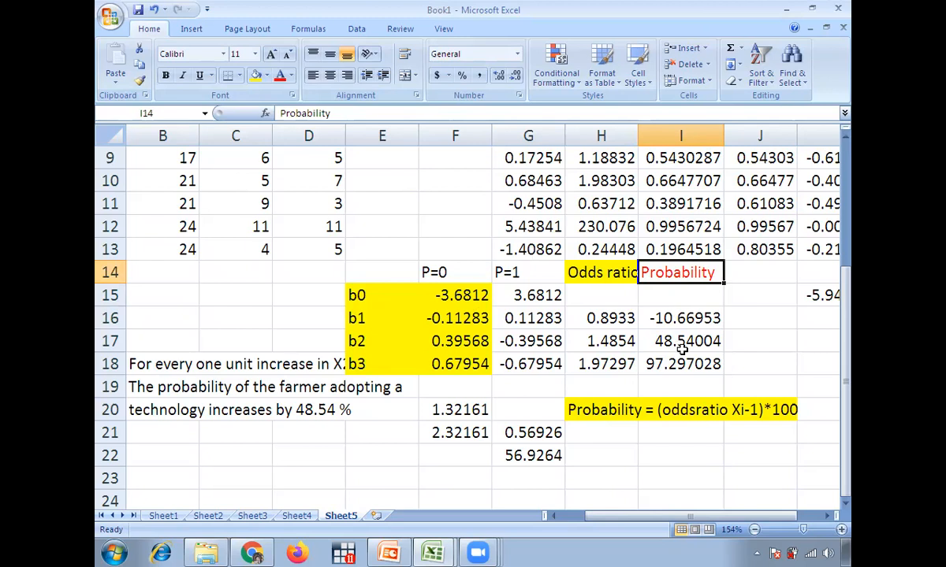
# - Switch to the Logistic presentation in PowerPoint and read through to the interpretation example on slide 13
pyautogui.click(389, 551)
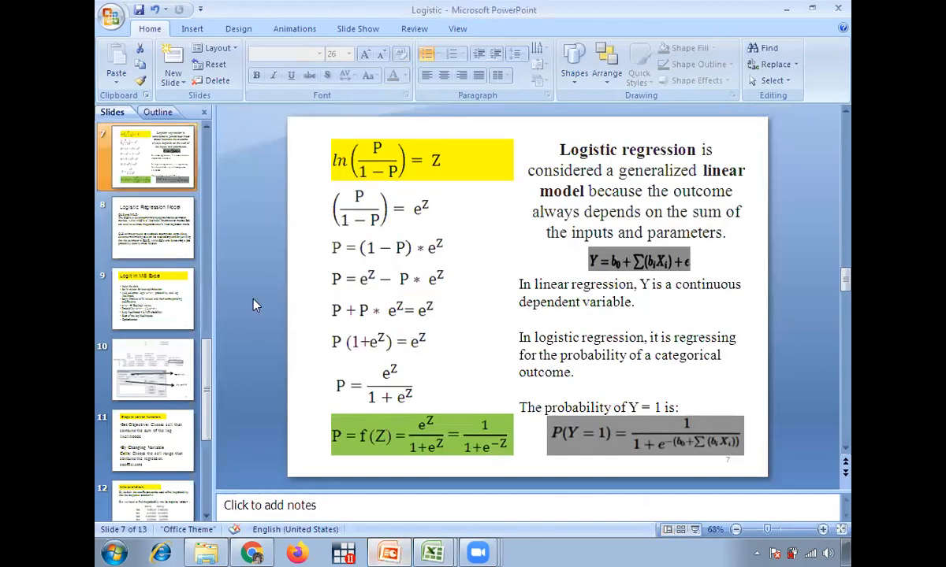
pyautogui.press('pagedown')
pyautogui.press('pagedown')
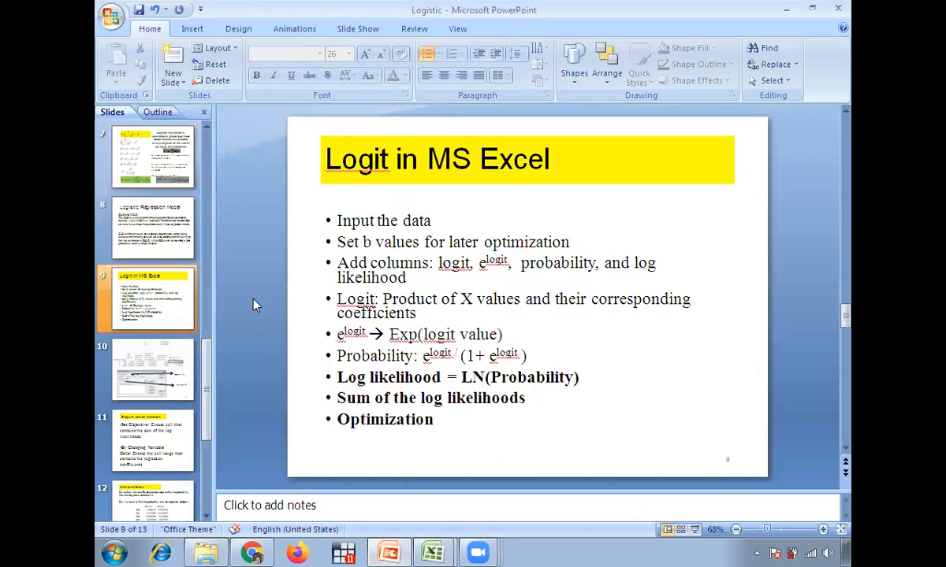
pyautogui.press('pagedown')
pyautogui.press('pagedown')
pyautogui.press('pagedown')
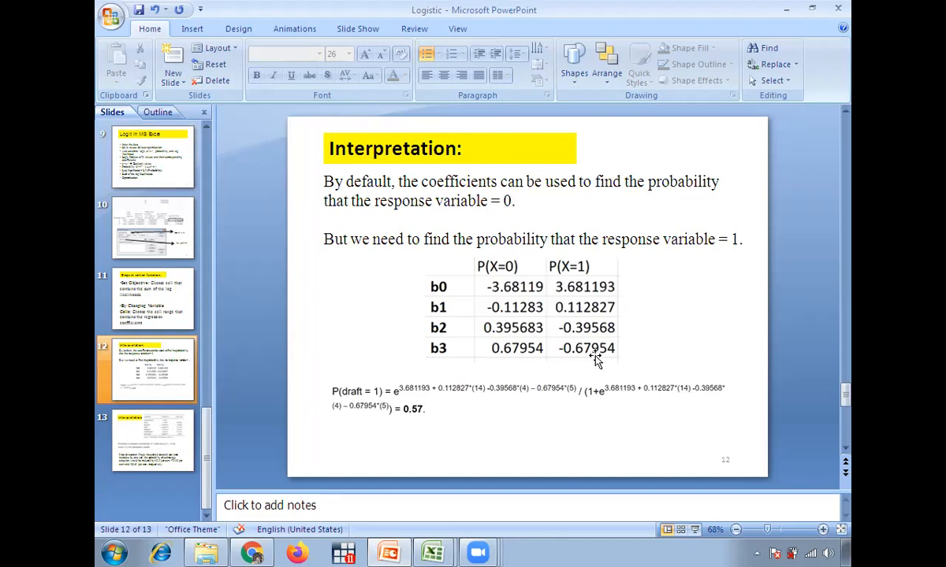
pyautogui.scroll(-1, 796, 406)
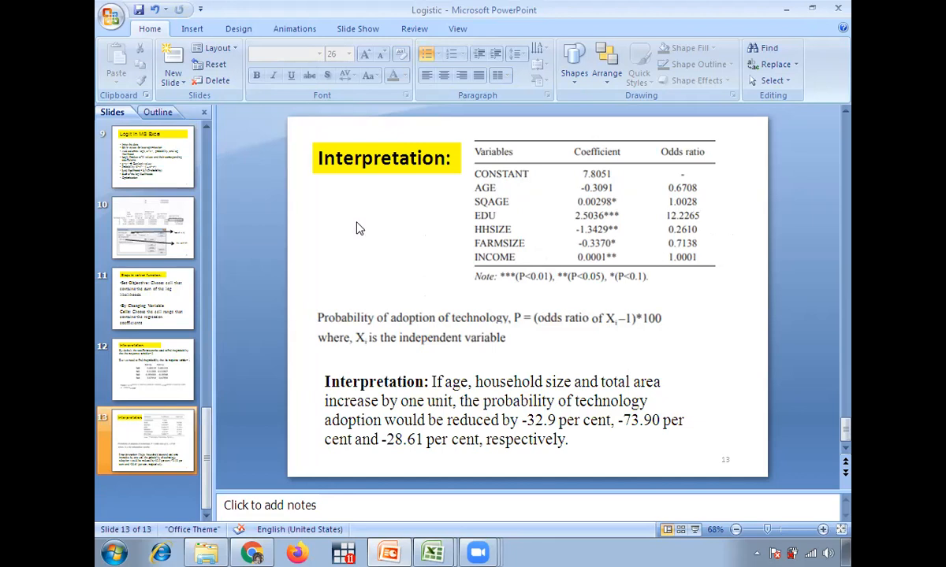
pyautogui.click(476, 370)
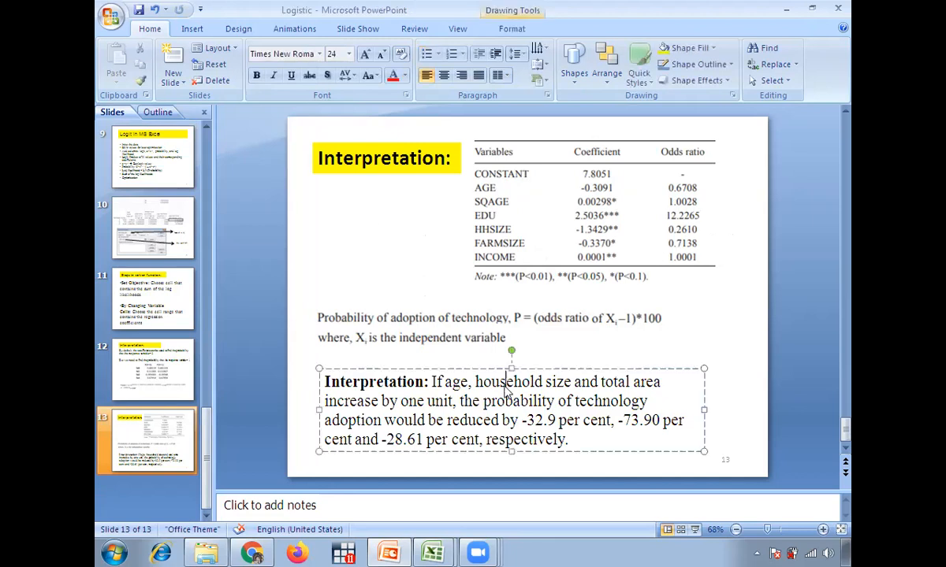
pyautogui.click(741, 353)
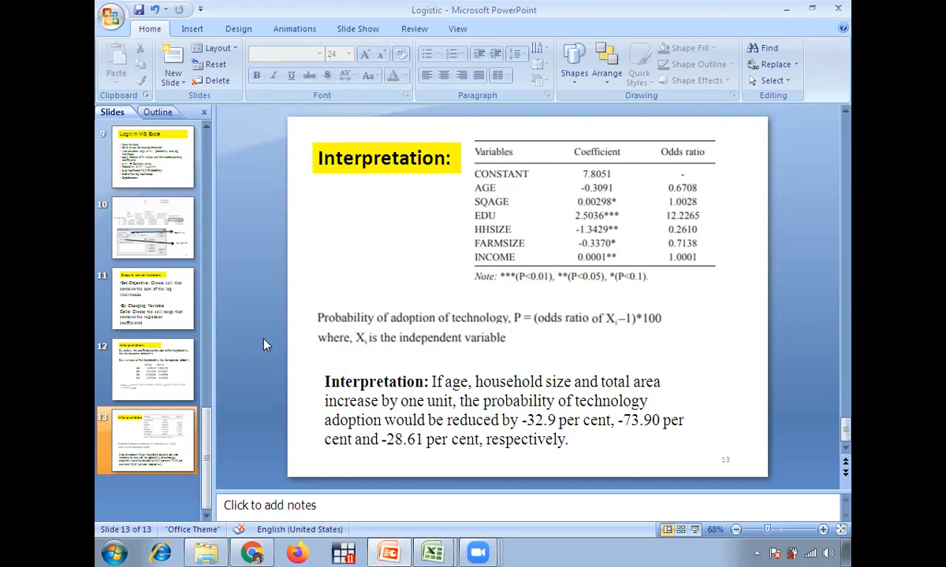
# - Review the presentation from the title slide through the odds formula, the Excel logit procedure and the Solver steps to the last slide
pyautogui.scroll(8, 264, 343)
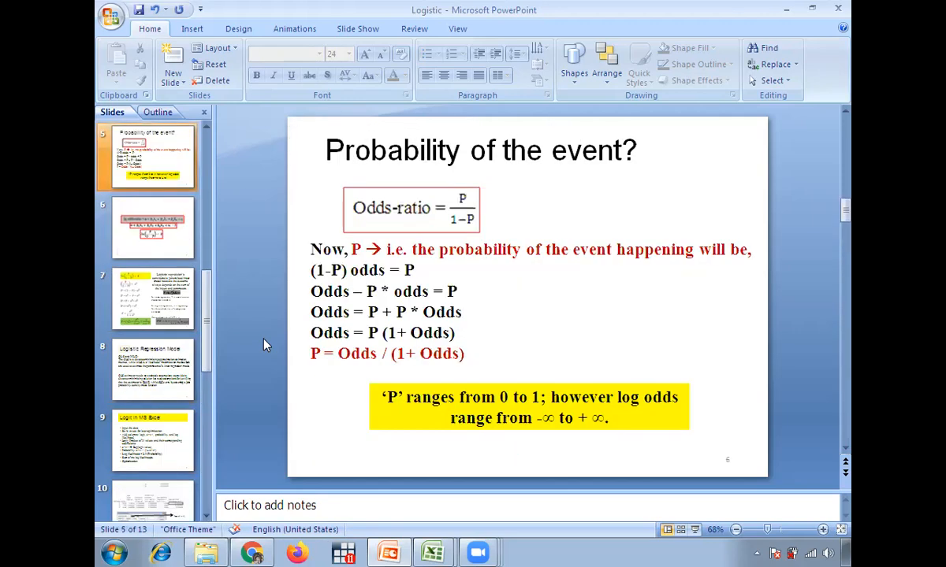
pyautogui.scroll(4, 264, 344)
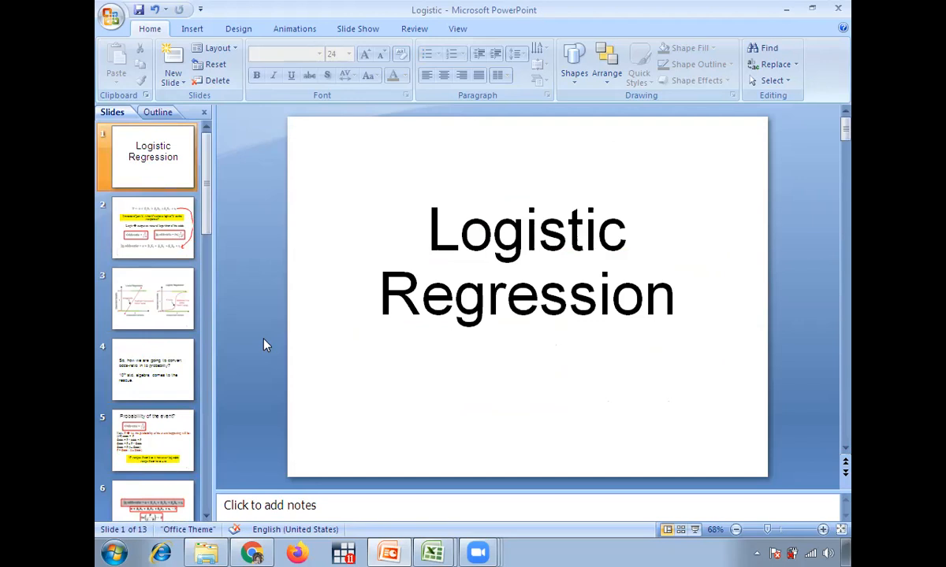
pyautogui.scroll(-5, 265, 344)
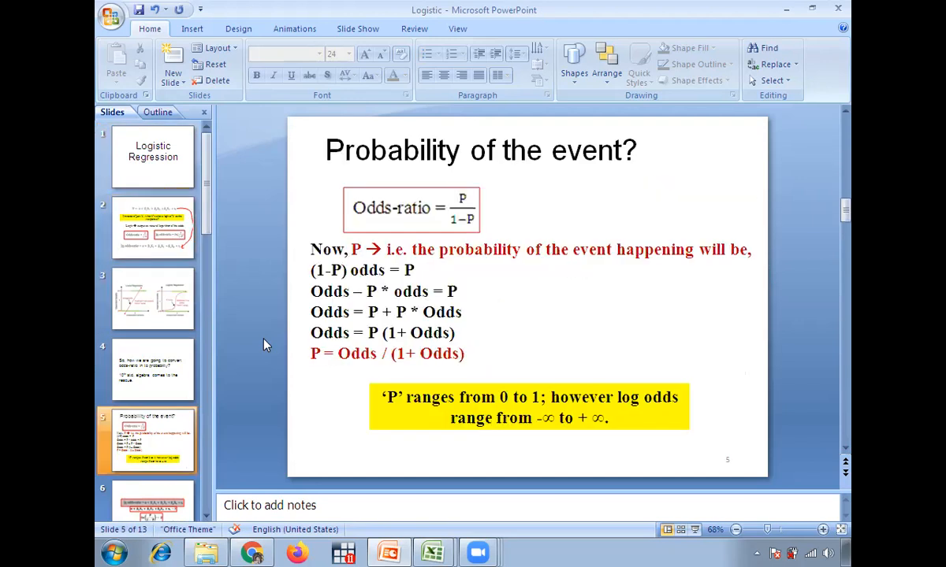
pyautogui.scroll(-3, 264, 343)
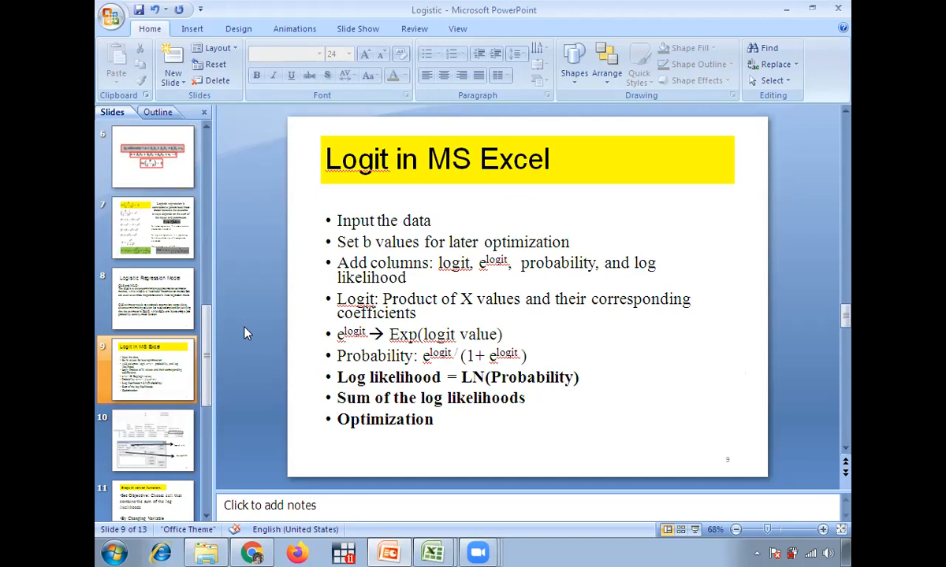
pyautogui.scroll(-1, 244, 334)
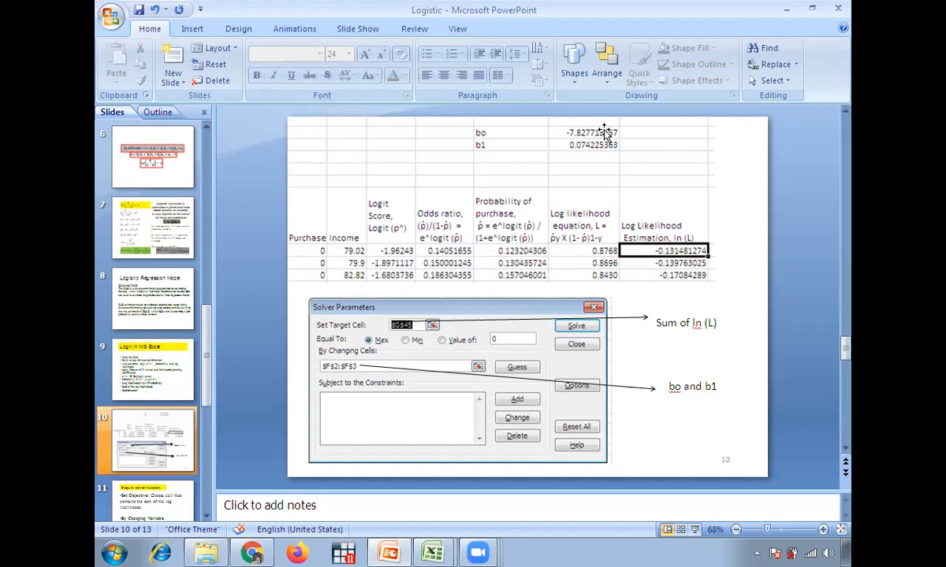
pyautogui.scroll(-1, 786, 326)
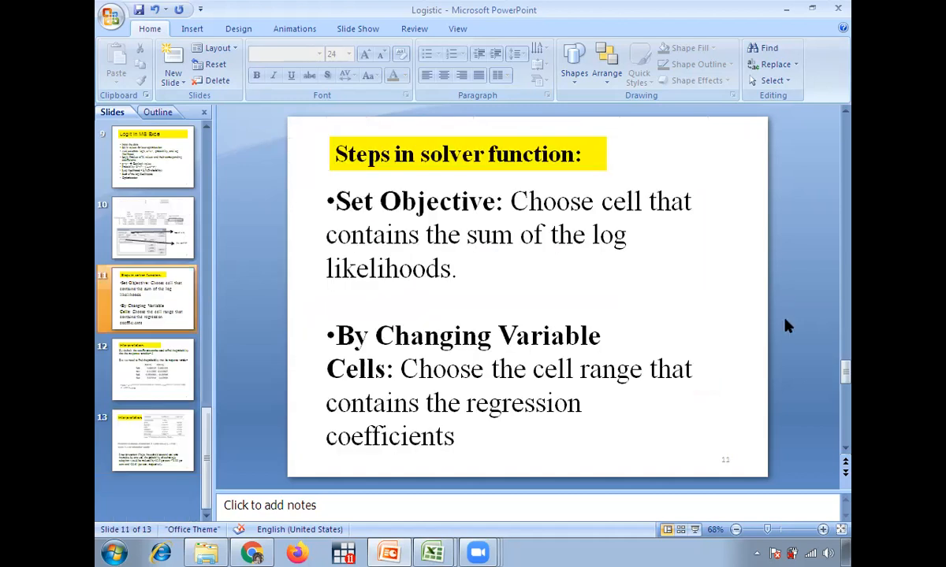
pyautogui.scroll(-2, 785, 326)
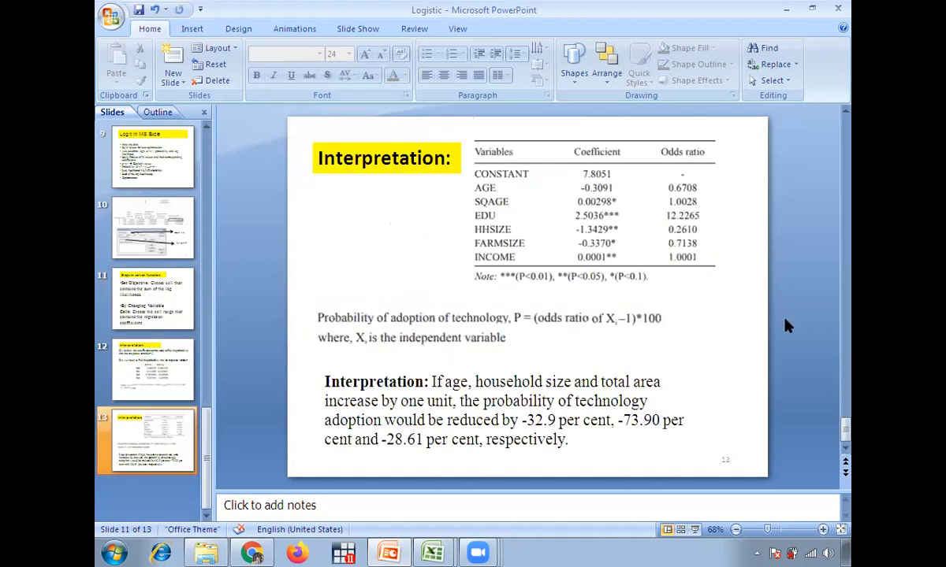
# - Switch back to the Book1 workbook in Excel and examine the row 2 formulas for Logit, E^logit, Probability and Likelihood
pyautogui.moveTo(426, 551)
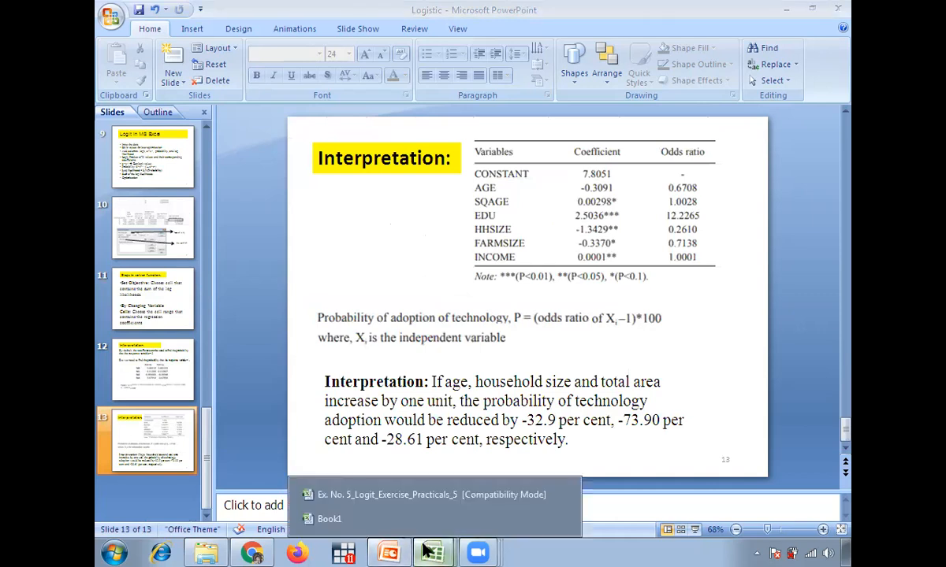
pyautogui.click(347, 519)
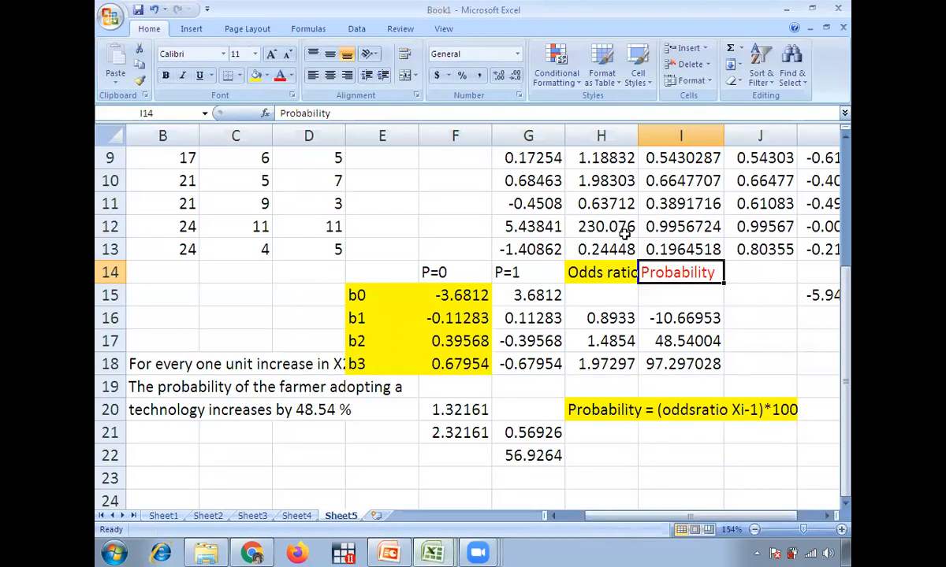
pyautogui.moveTo(849, 306); pyautogui.dragTo(845, 283)
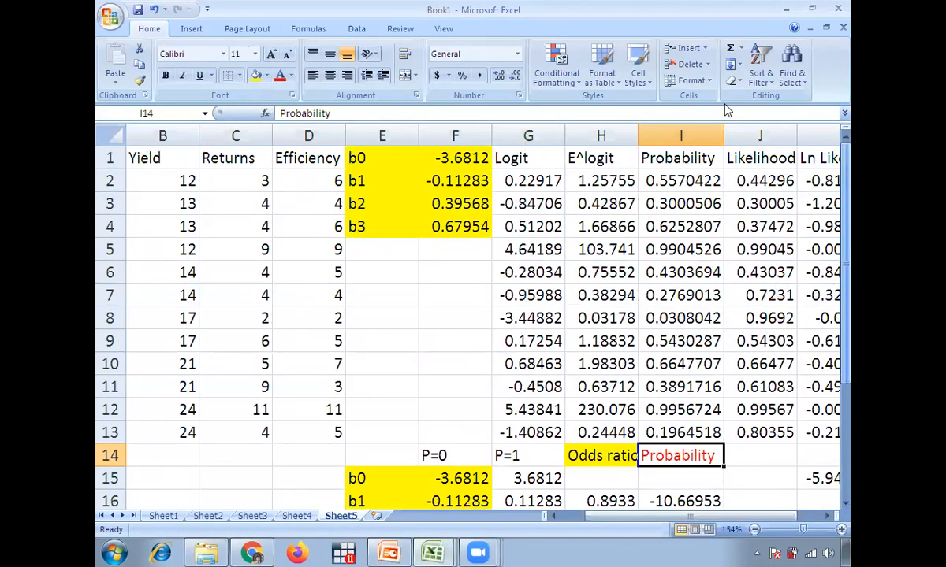
pyautogui.click(512, 181)
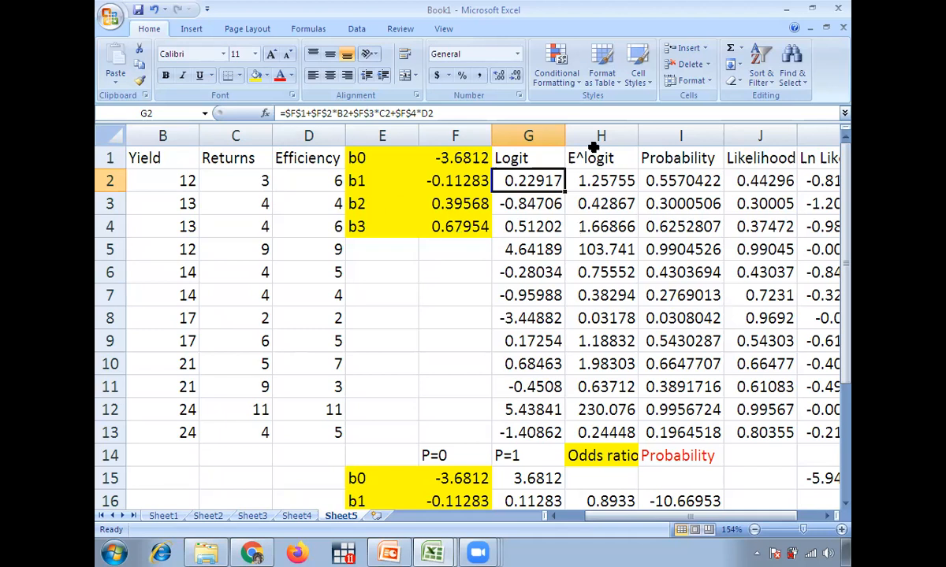
pyautogui.click(583, 172)
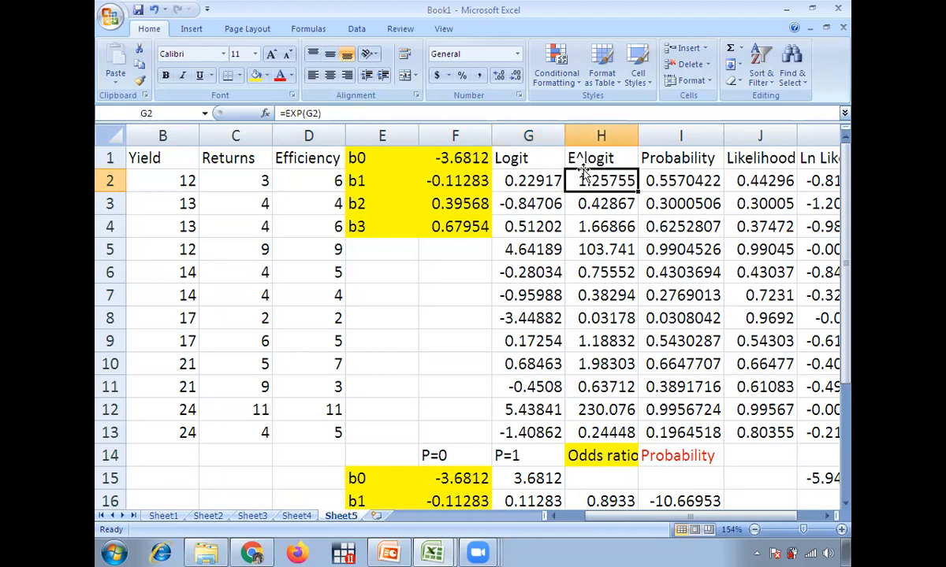
pyautogui.click(677, 180)
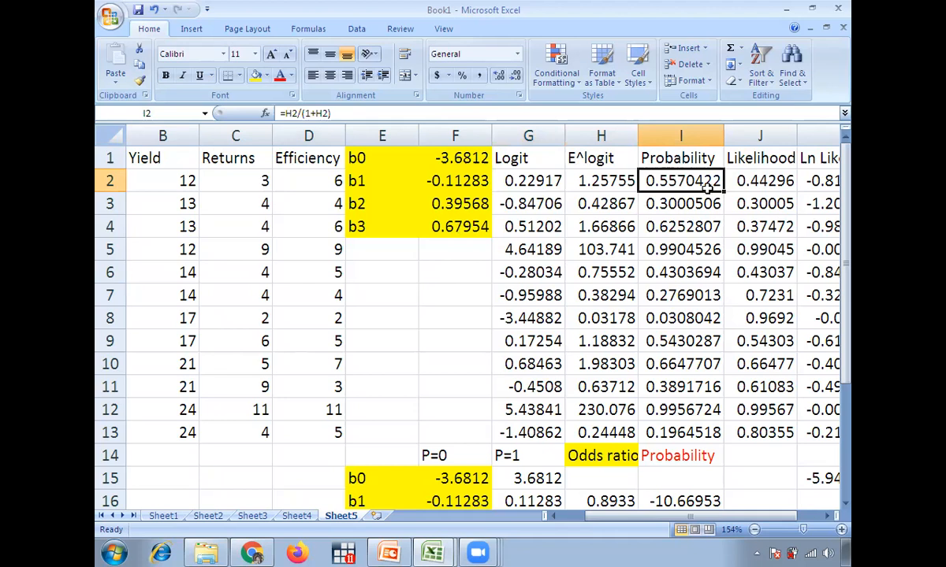
pyautogui.click(749, 179)
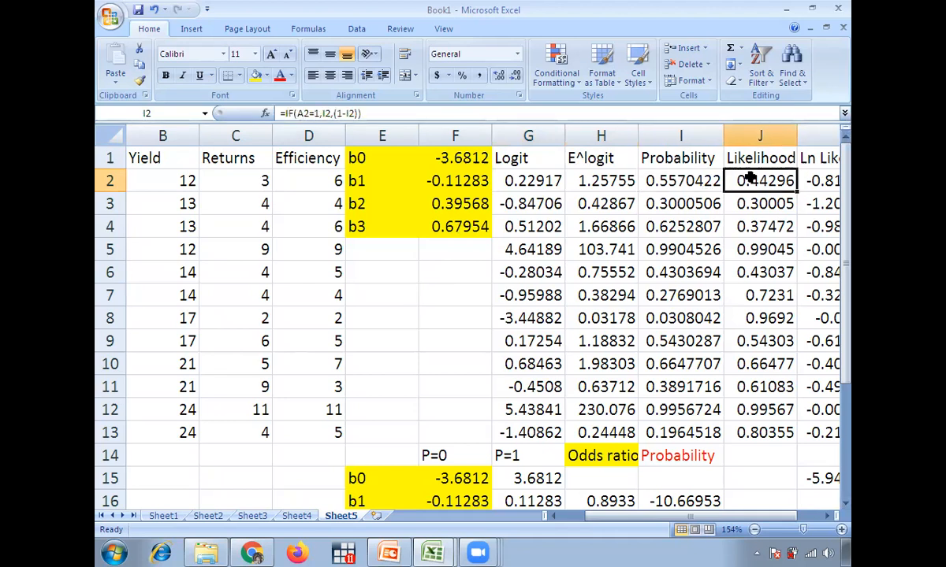
pyautogui.click(464, 115)
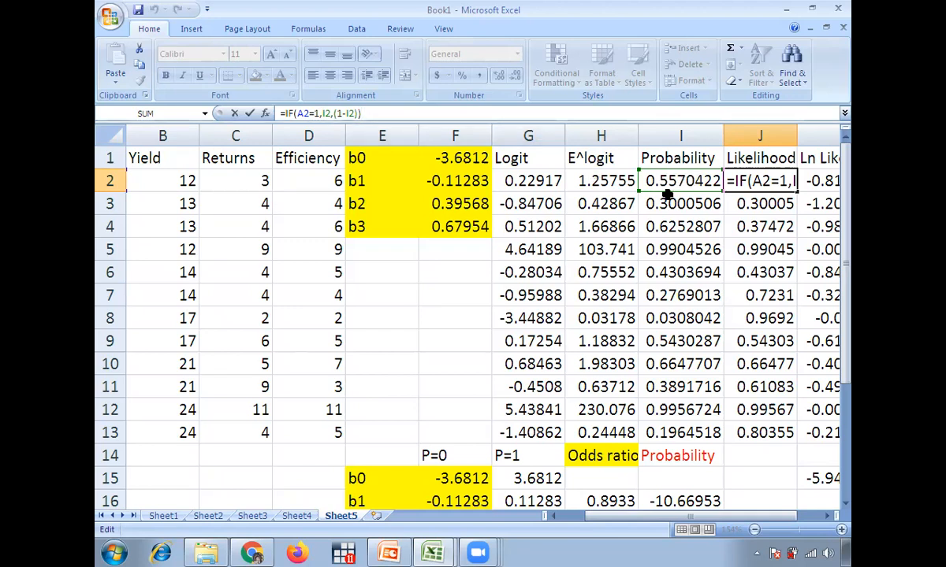
pyautogui.press('Return')
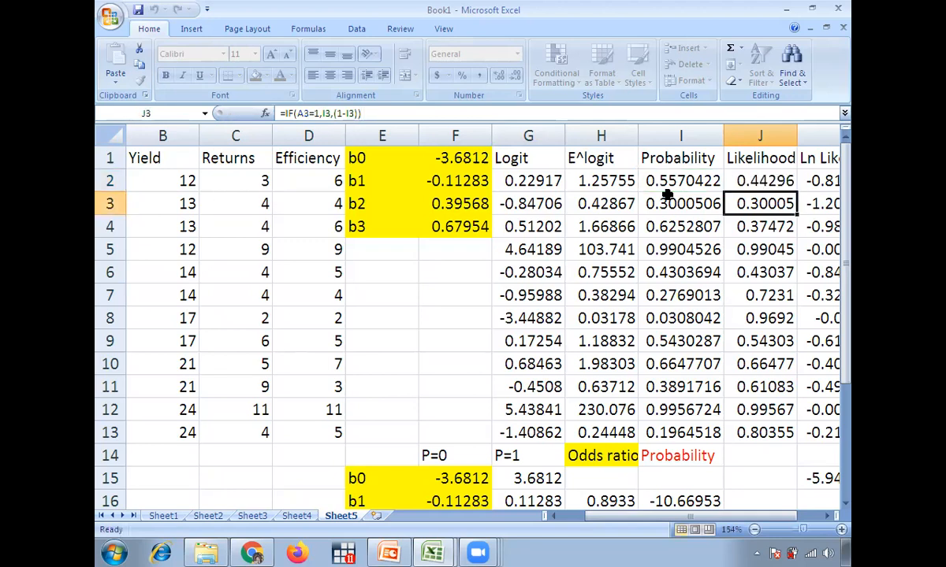
# - Examine the Ln Likelihood formulas in column K down to their sum in K15
pyautogui.press('Up')
pyautogui.press('Right')
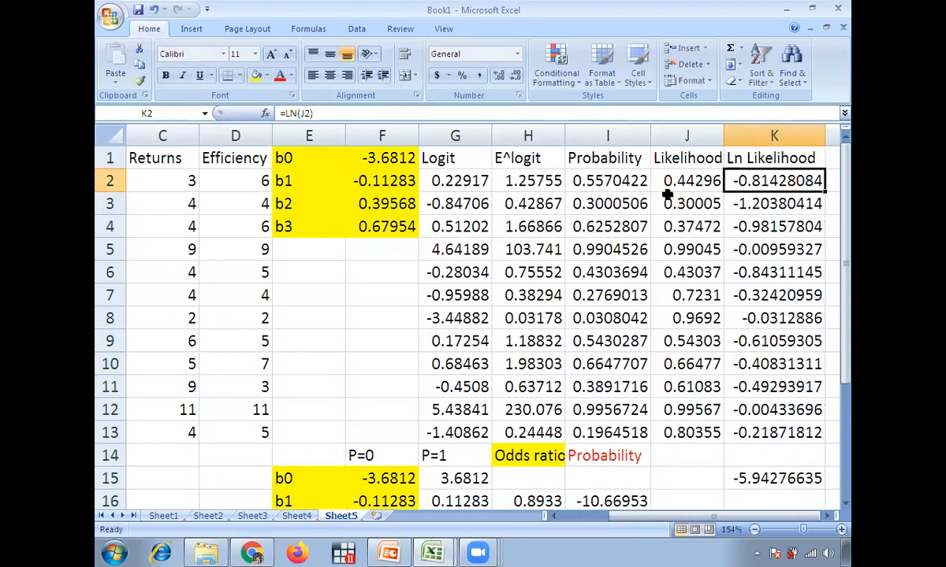
pyautogui.press('Down')
pyautogui.press('Down')
pyautogui.press('Down')
pyautogui.press('Down')
pyautogui.press('Down')
pyautogui.press('Down')
pyautogui.press('Down')
pyautogui.press('Down')
pyautogui.press('Down')
pyautogui.press('Down')
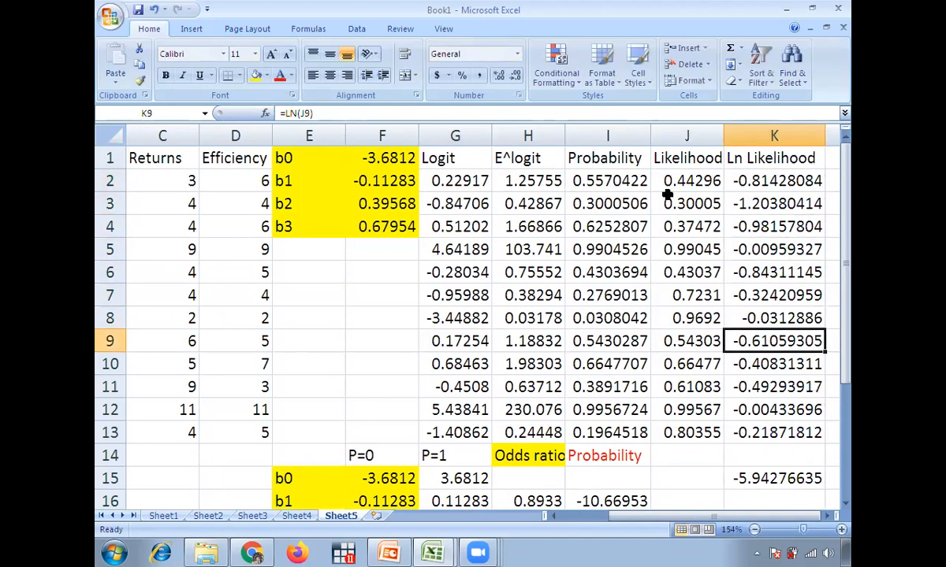
pyautogui.press('Down')
pyautogui.press('Down')
pyautogui.press('Down')
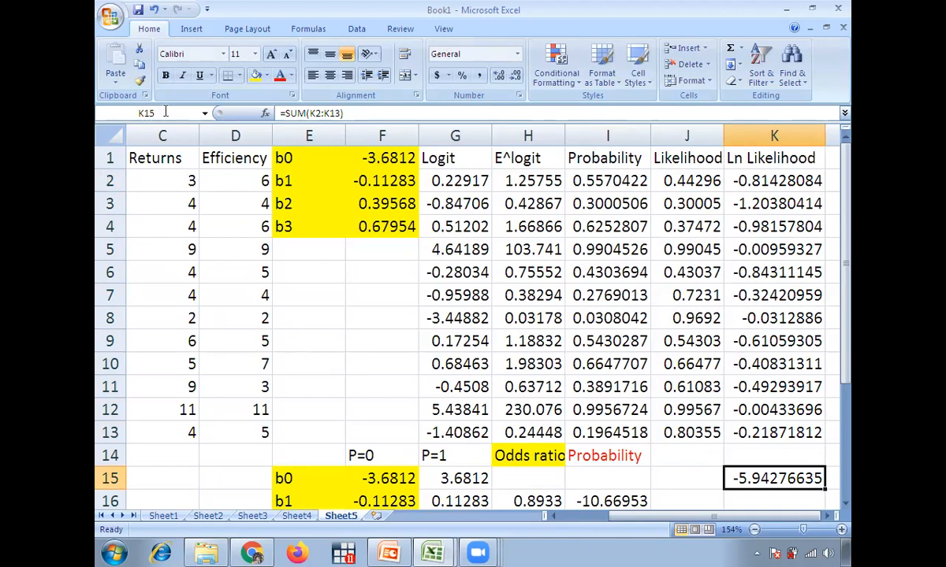
# - Review Solver's target cell and changing cells for the log-likelihood sum, and close the dialog without solving
pyautogui.click(346, 29)
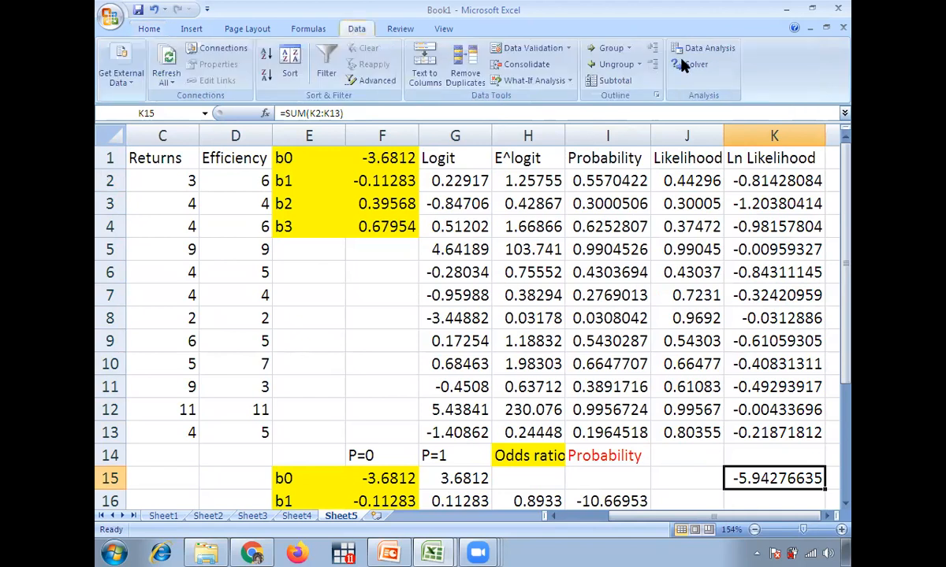
pyautogui.click(683, 65)
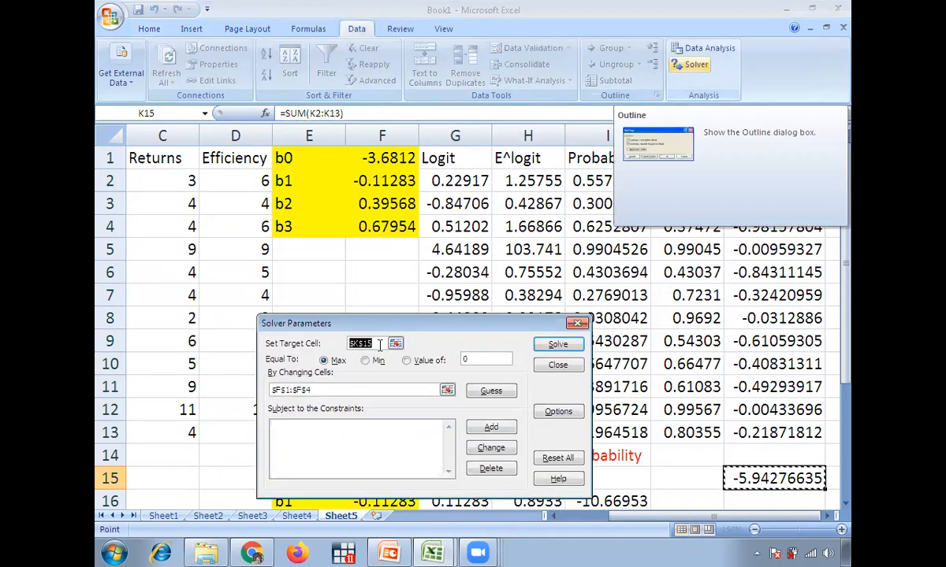
pyautogui.click(323, 394)
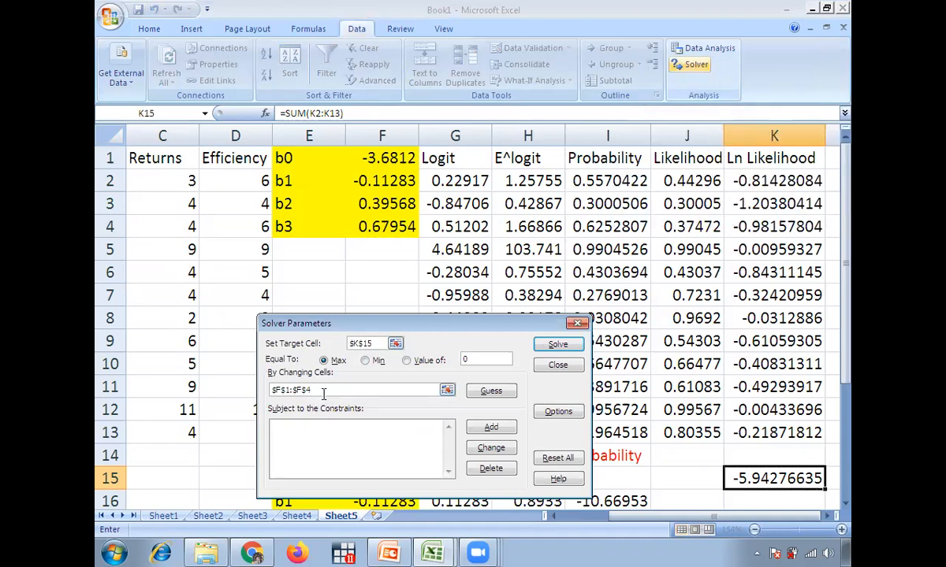
pyautogui.click(577, 323)
# - Examine the P=0 and P=1 coefficients in rows 14 to 18, the probability formula in I17 and the interpretation note
pyautogui.click(364, 365)
pyautogui.press('Down')
pyautogui.press('Down')
pyautogui.press('Down')
pyautogui.press('Down')
pyautogui.press('Down')
pyautogui.press('Down')
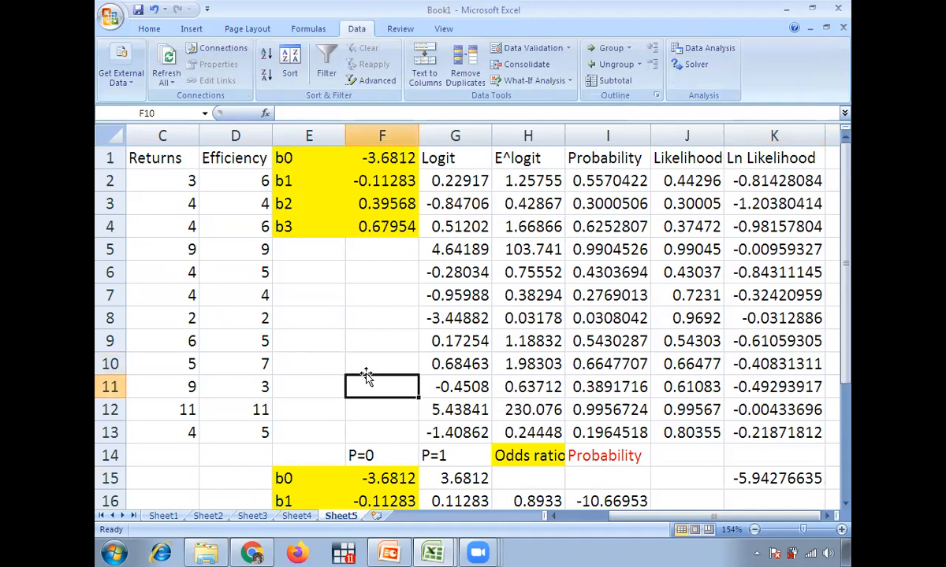
pyautogui.press('Down')
pyautogui.press('Down')
pyautogui.press('Down')
pyautogui.press('Down')
pyautogui.press('Up')
pyautogui.press('Up')
pyautogui.press('Up')
pyautogui.press('Up')
pyautogui.press('Up')
pyautogui.press('Up')
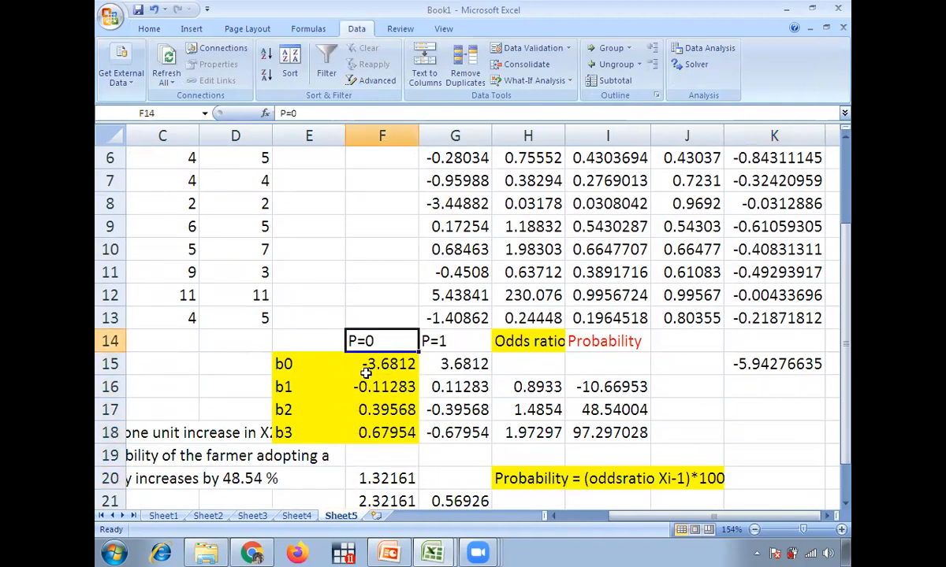
pyautogui.click(479, 431)
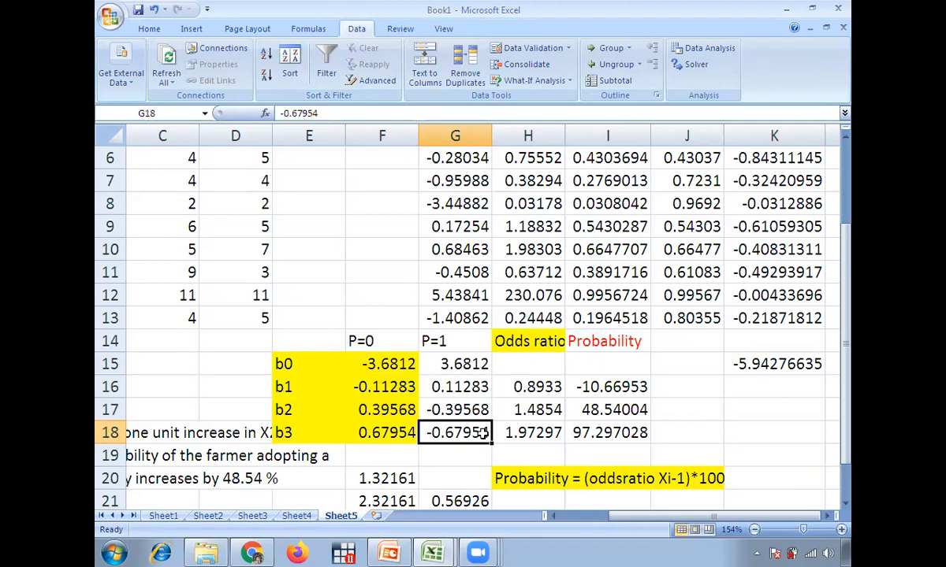
pyautogui.click(607, 407)
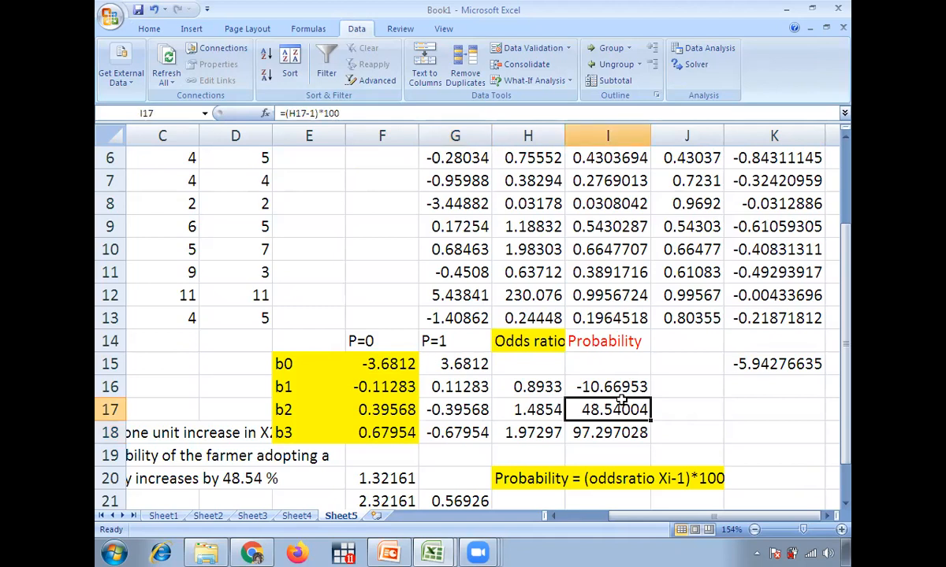
pyautogui.hscroll(-2, 578, 479)
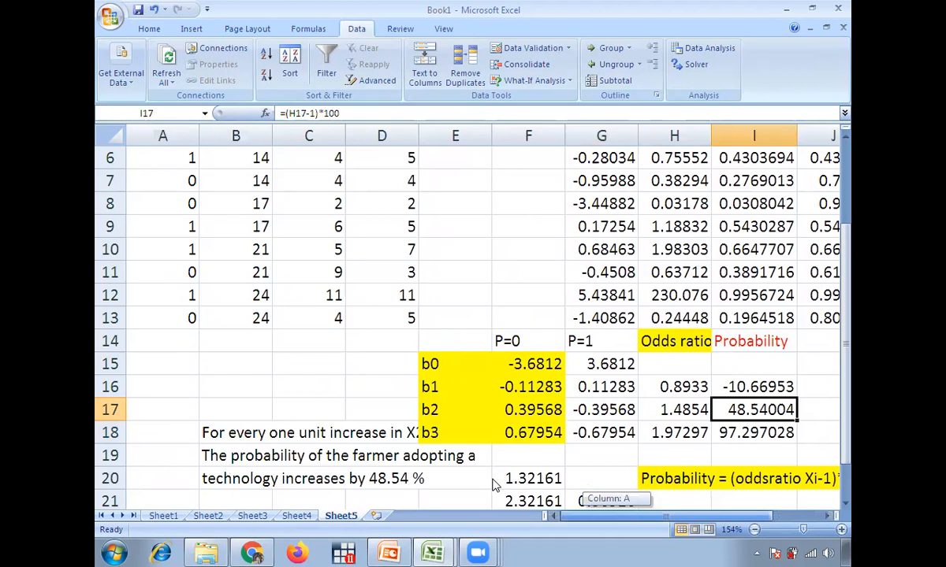